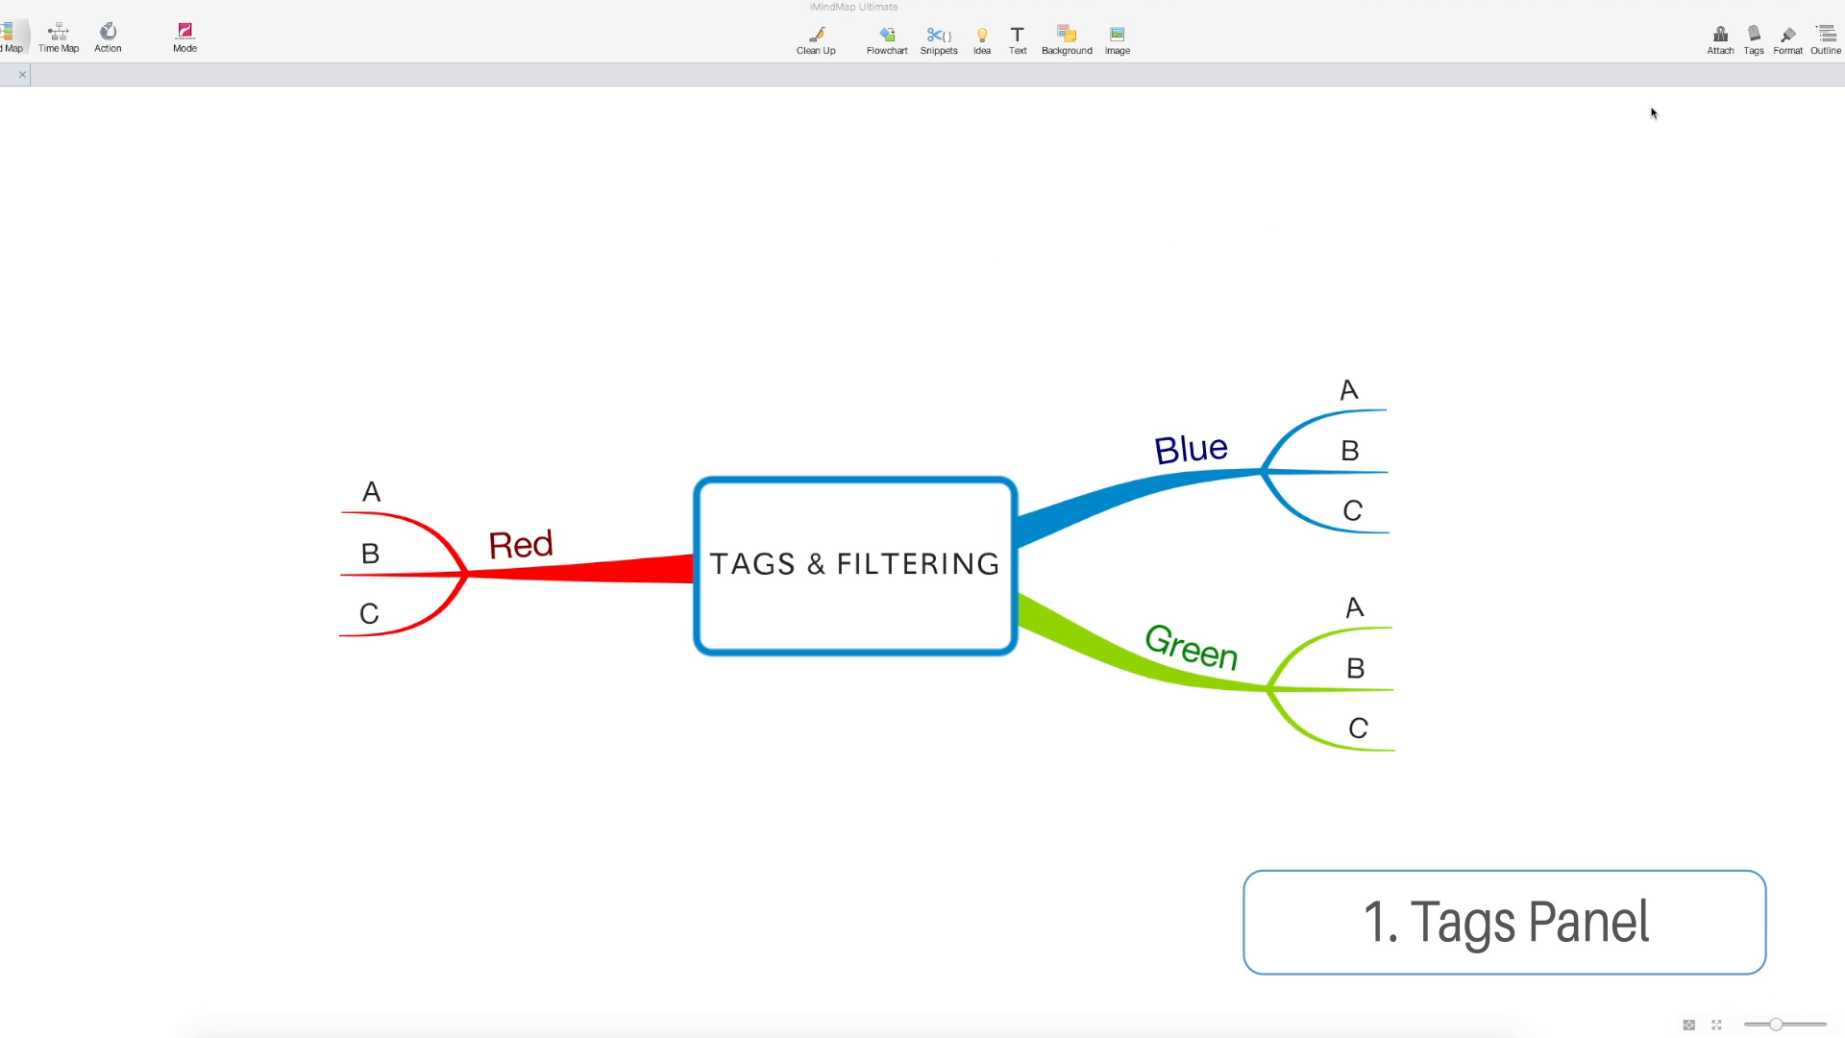
Show the Tags panel and add a tag category named Colours
left_click(1757, 44)
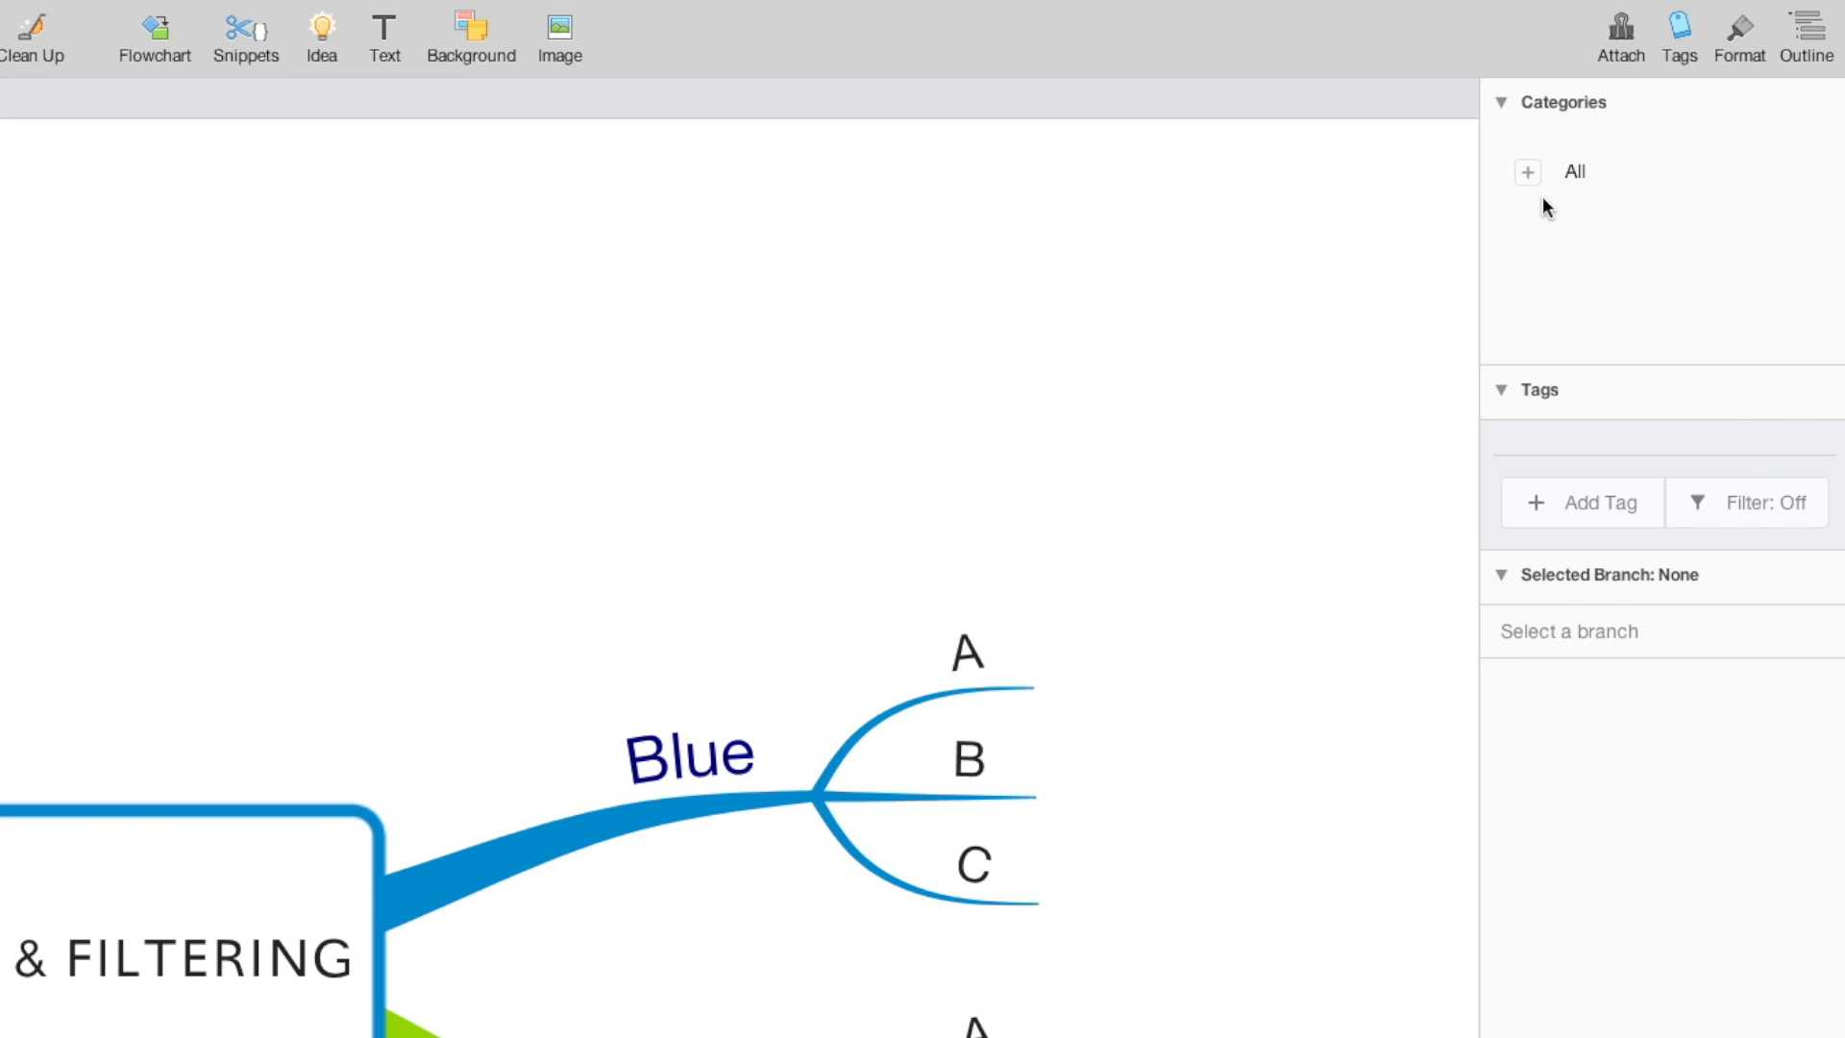
left_click(1528, 172)
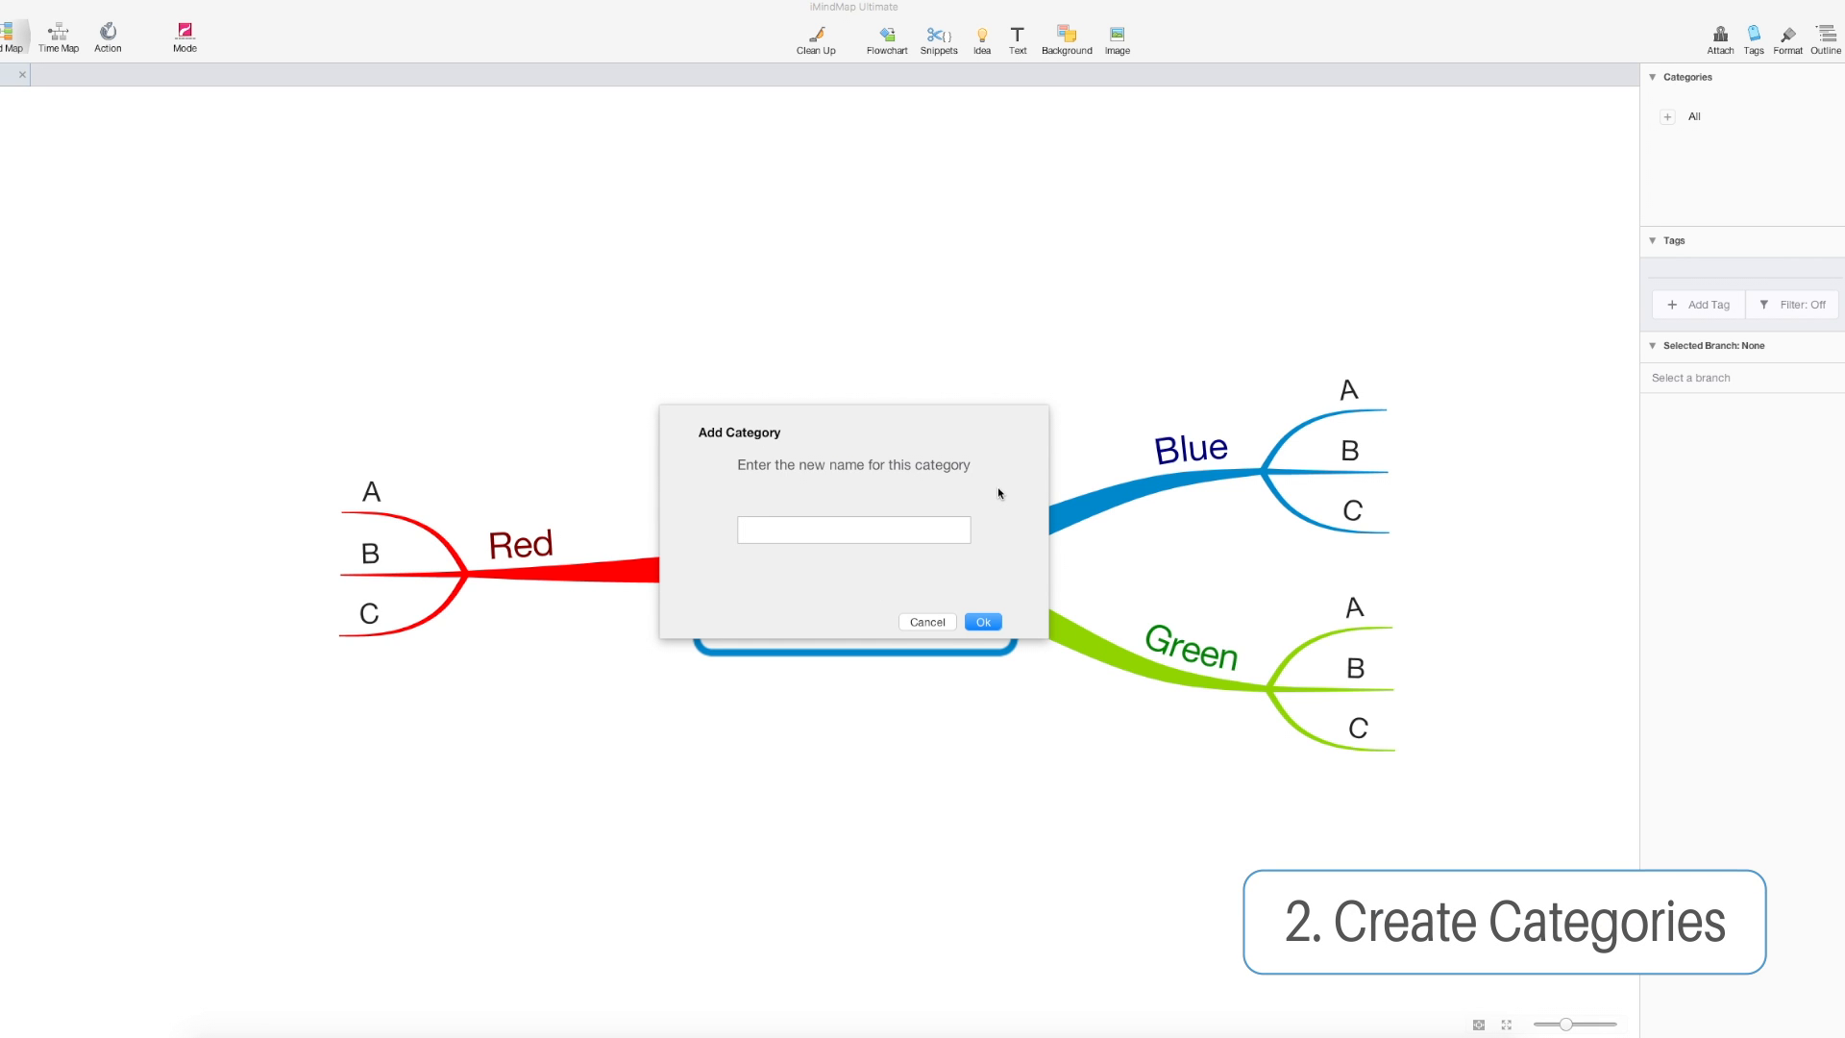
type("Colours")
left_click(985, 621)
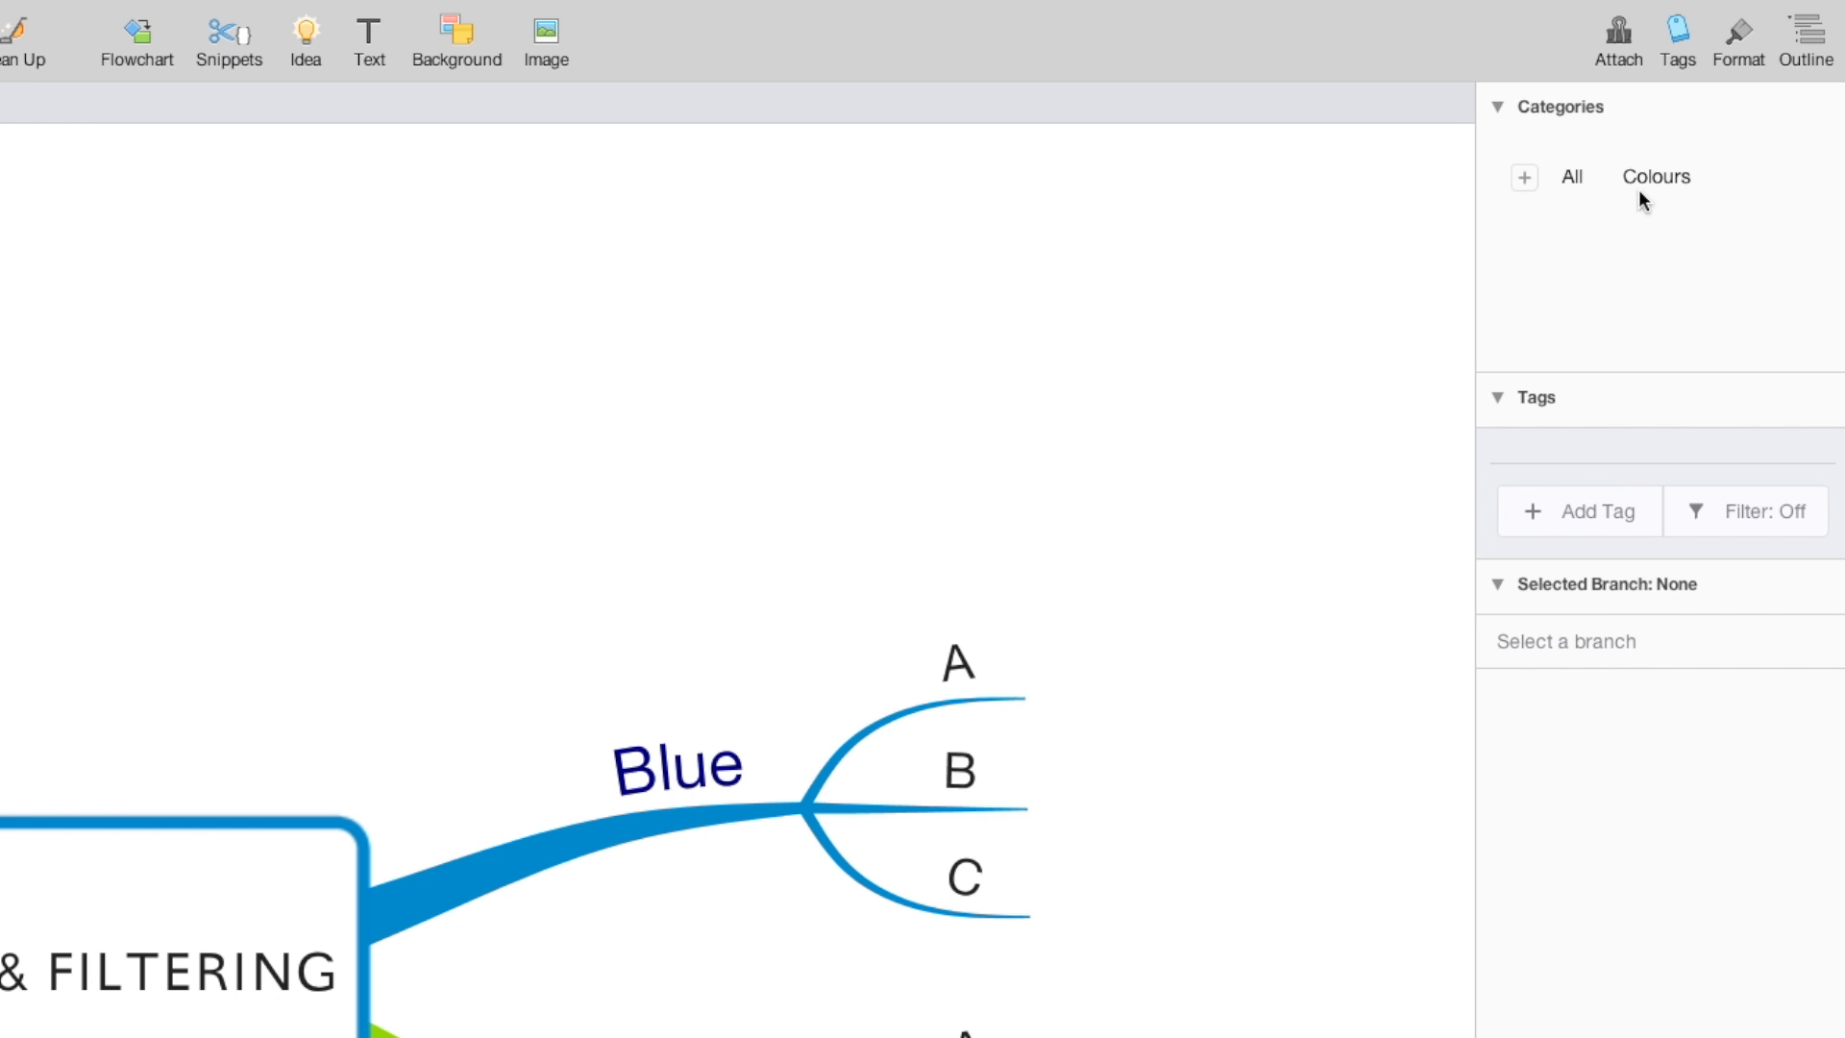
left_click(1670, 177)
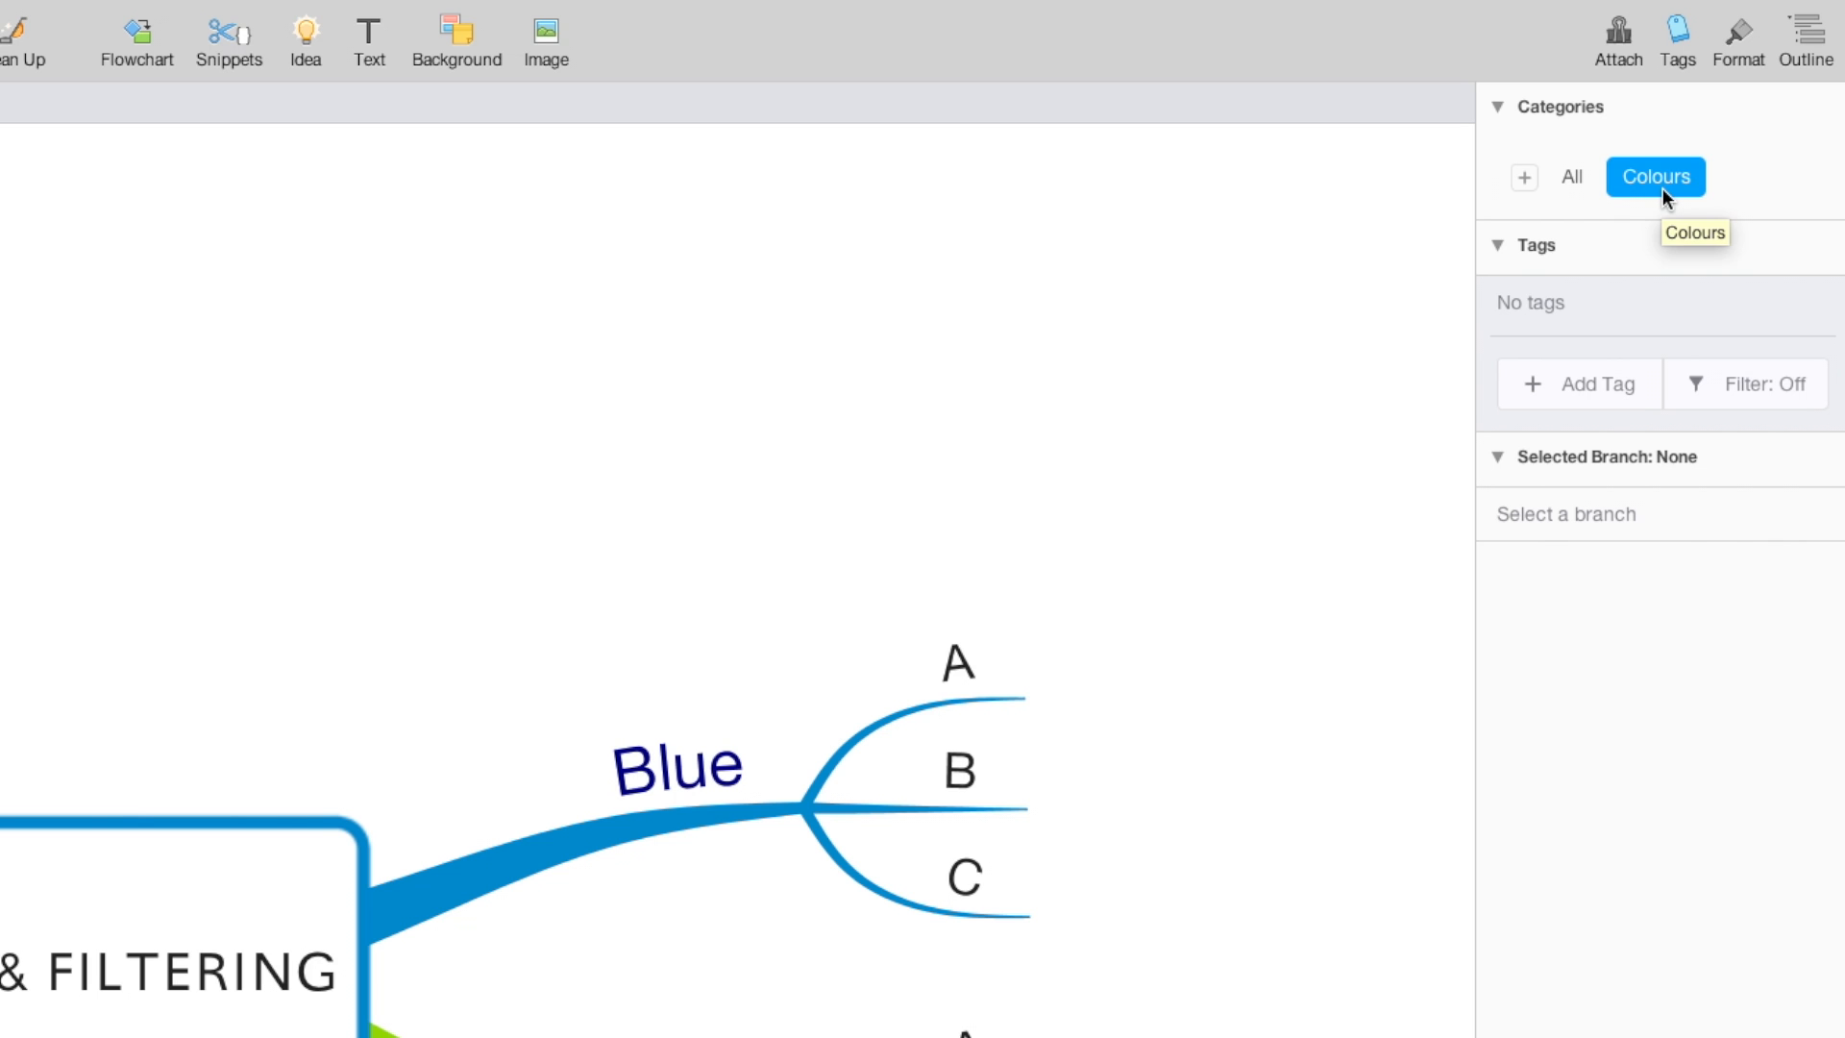
Add a second tag category named Letters
left_click(1526, 181)
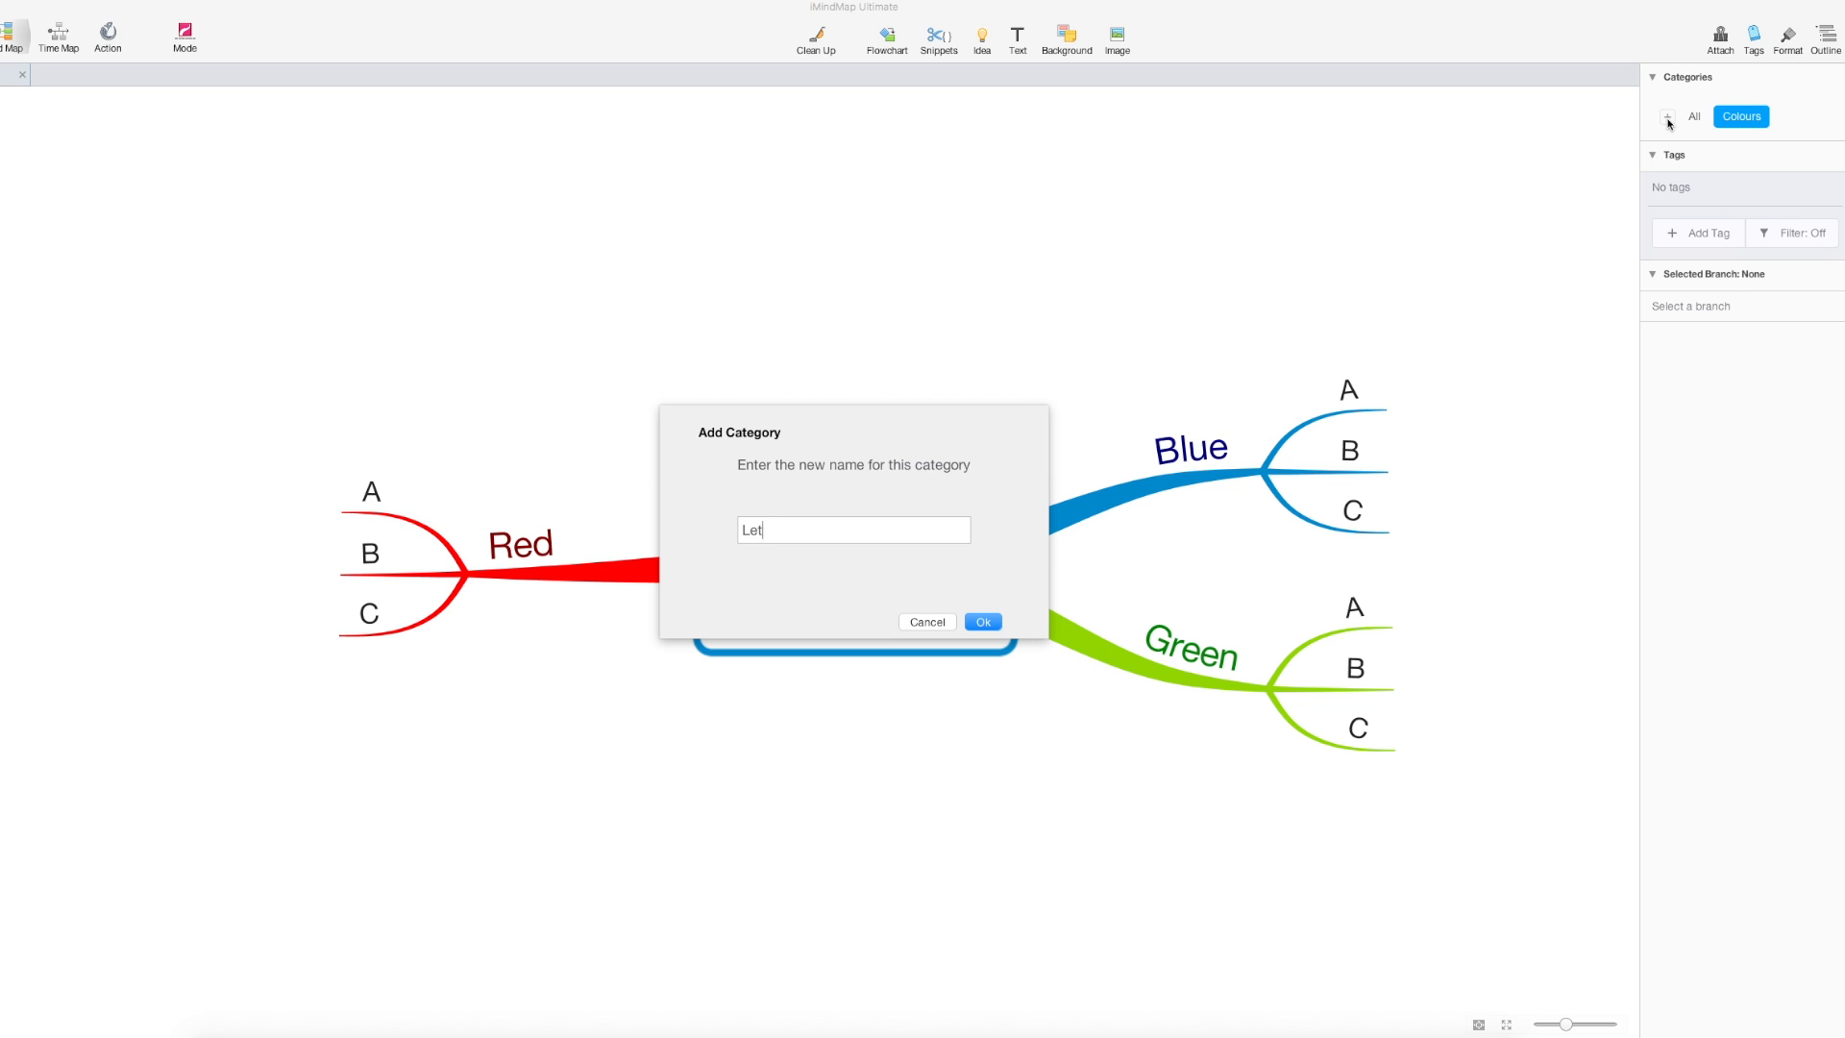
type("Letters")
left_click(983, 621)
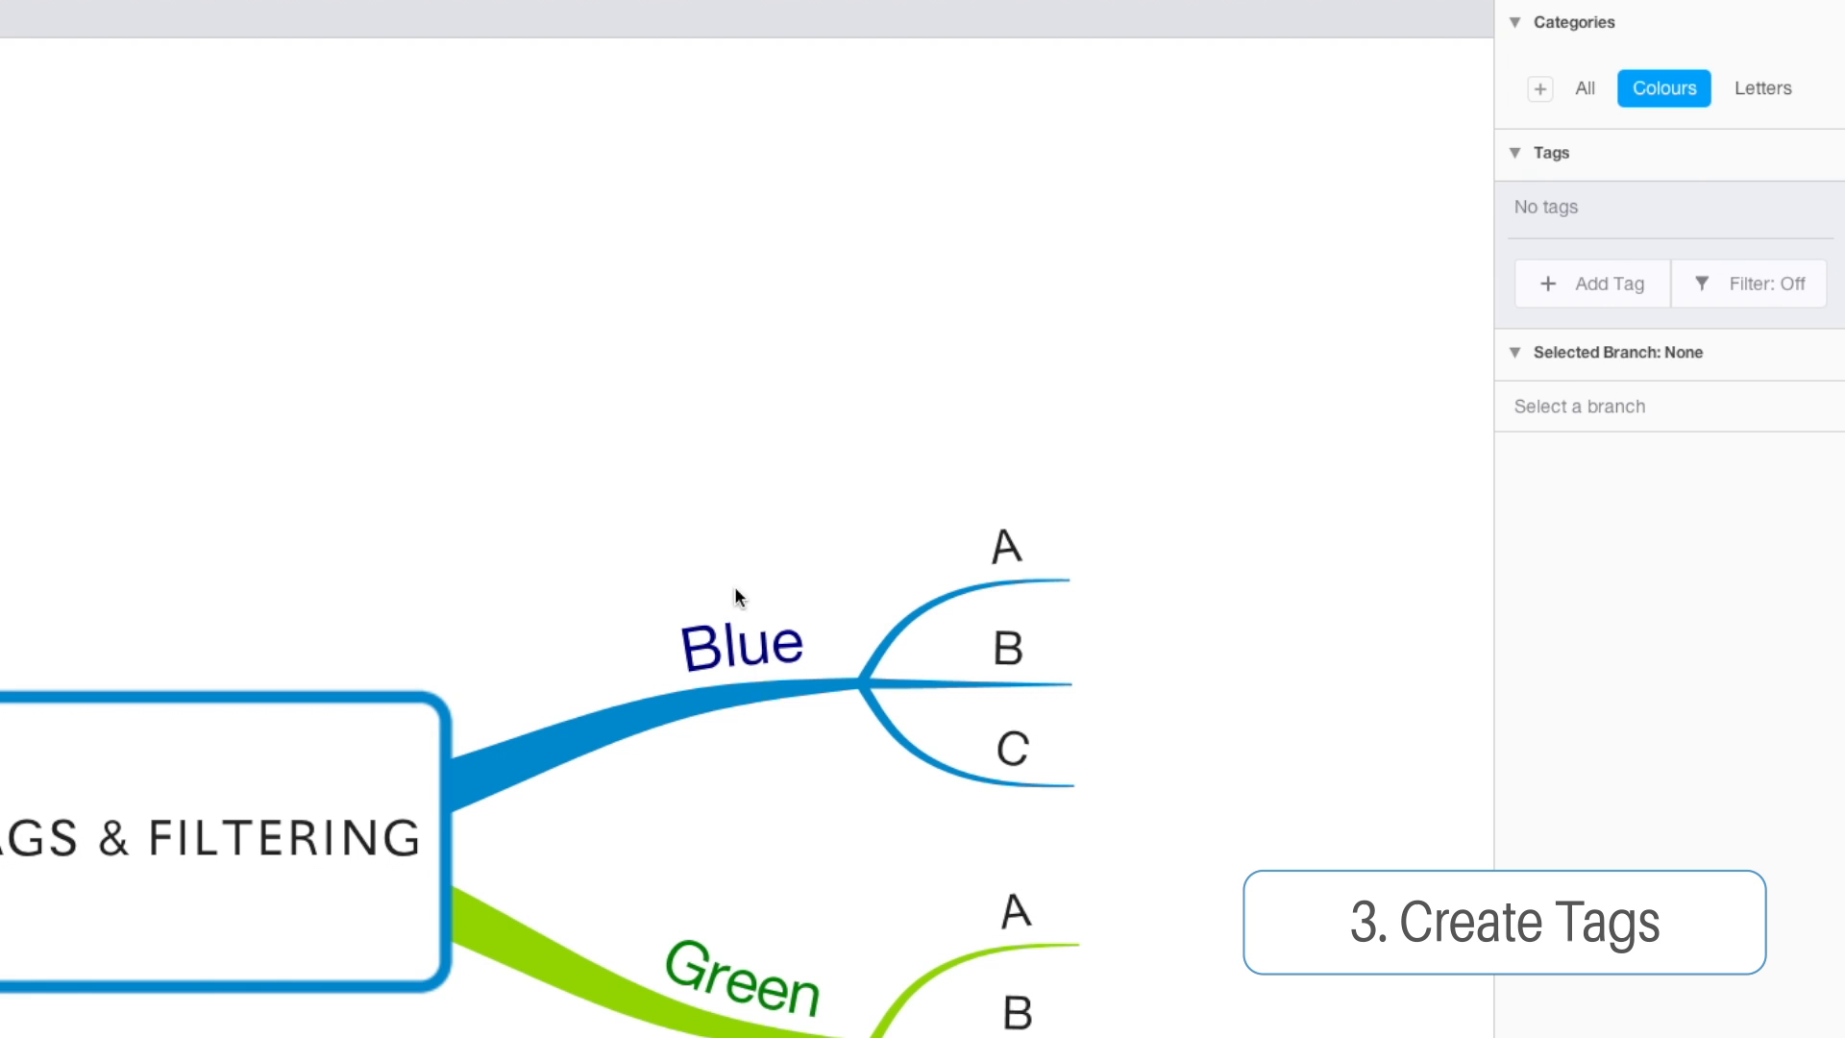
Add the tags Blue, Green and Red under the Colours category
left_click(1616, 281)
type("Blue")
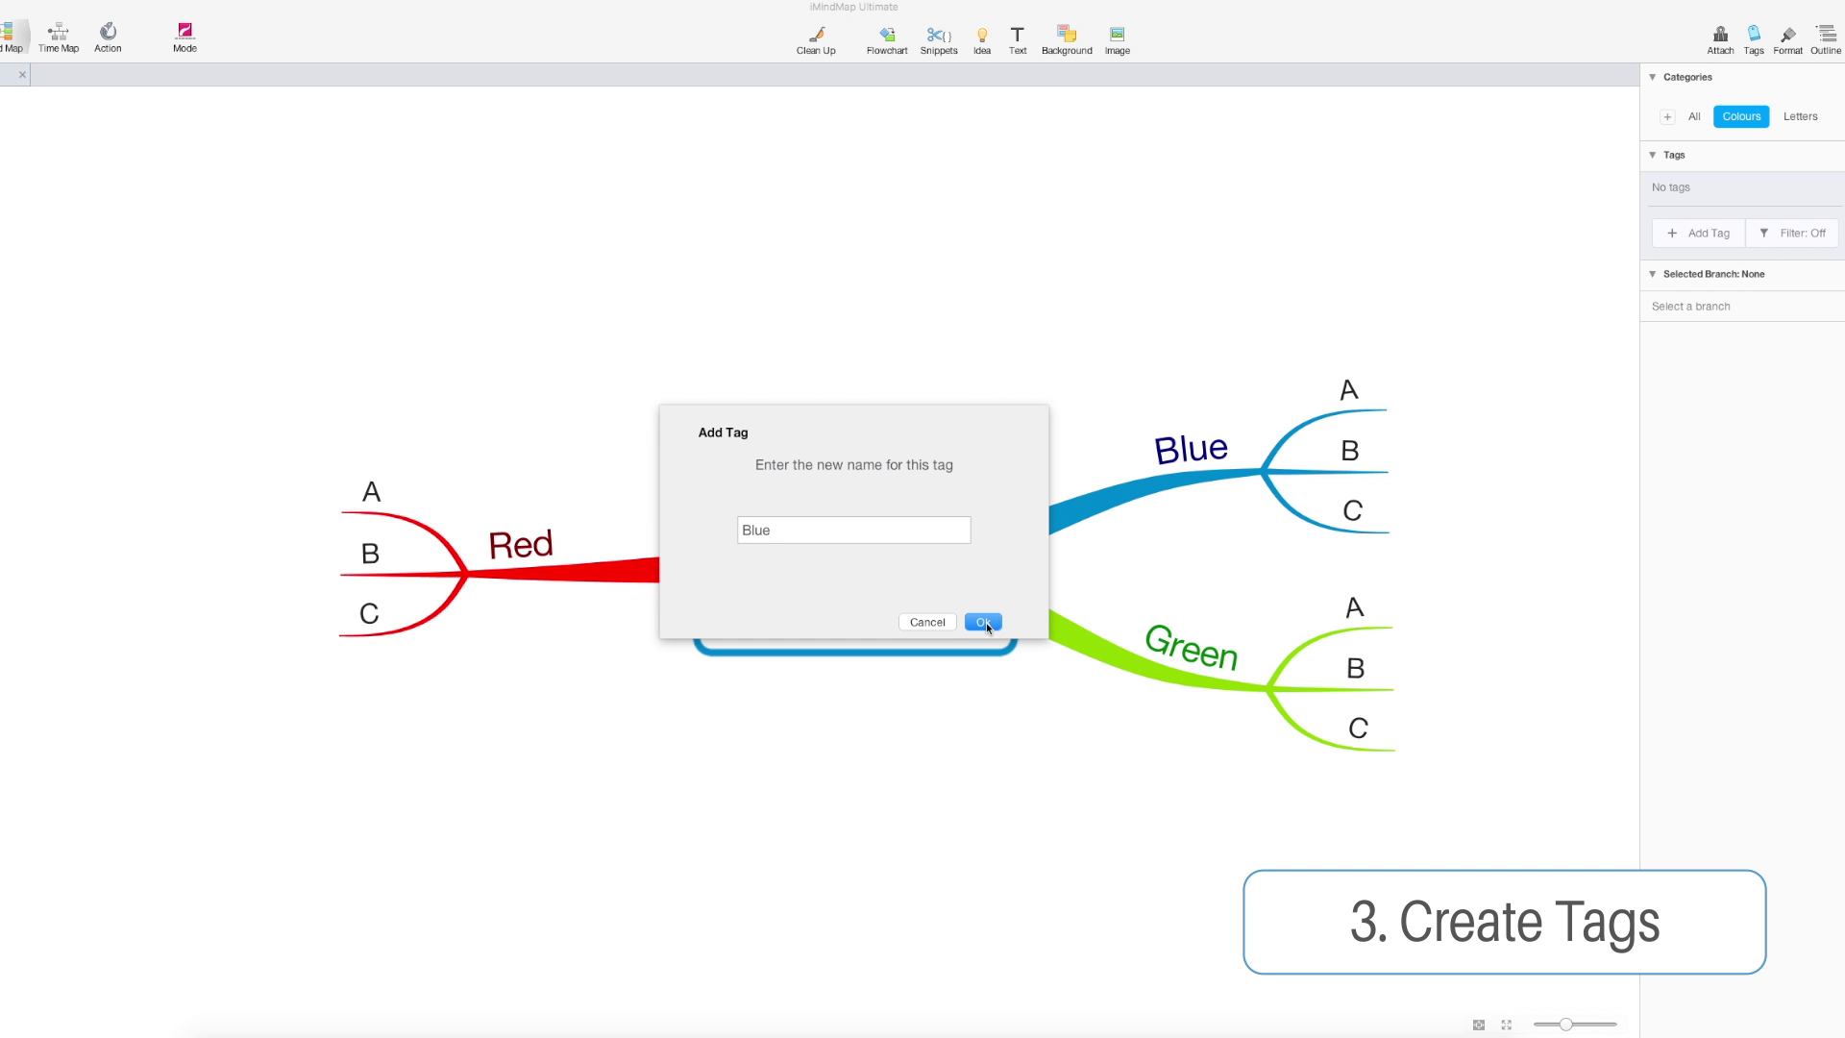
left_click(985, 622)
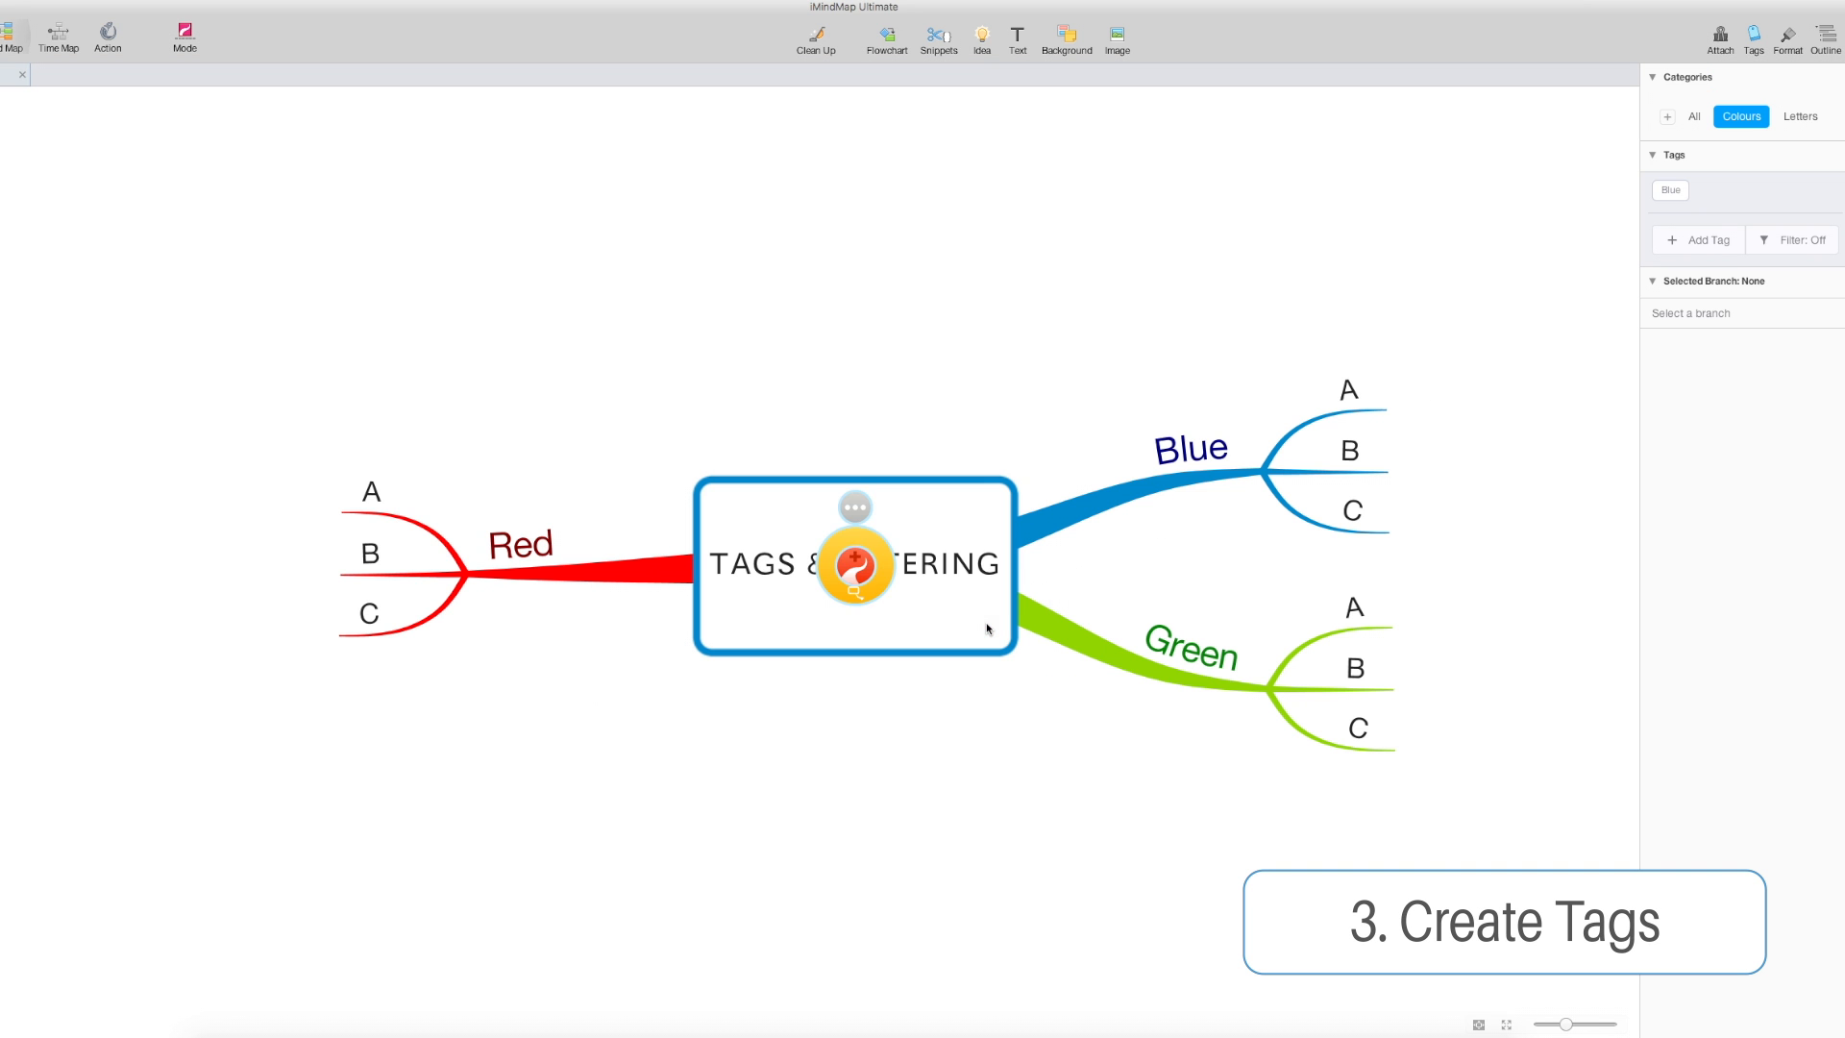
left_click(1708, 239)
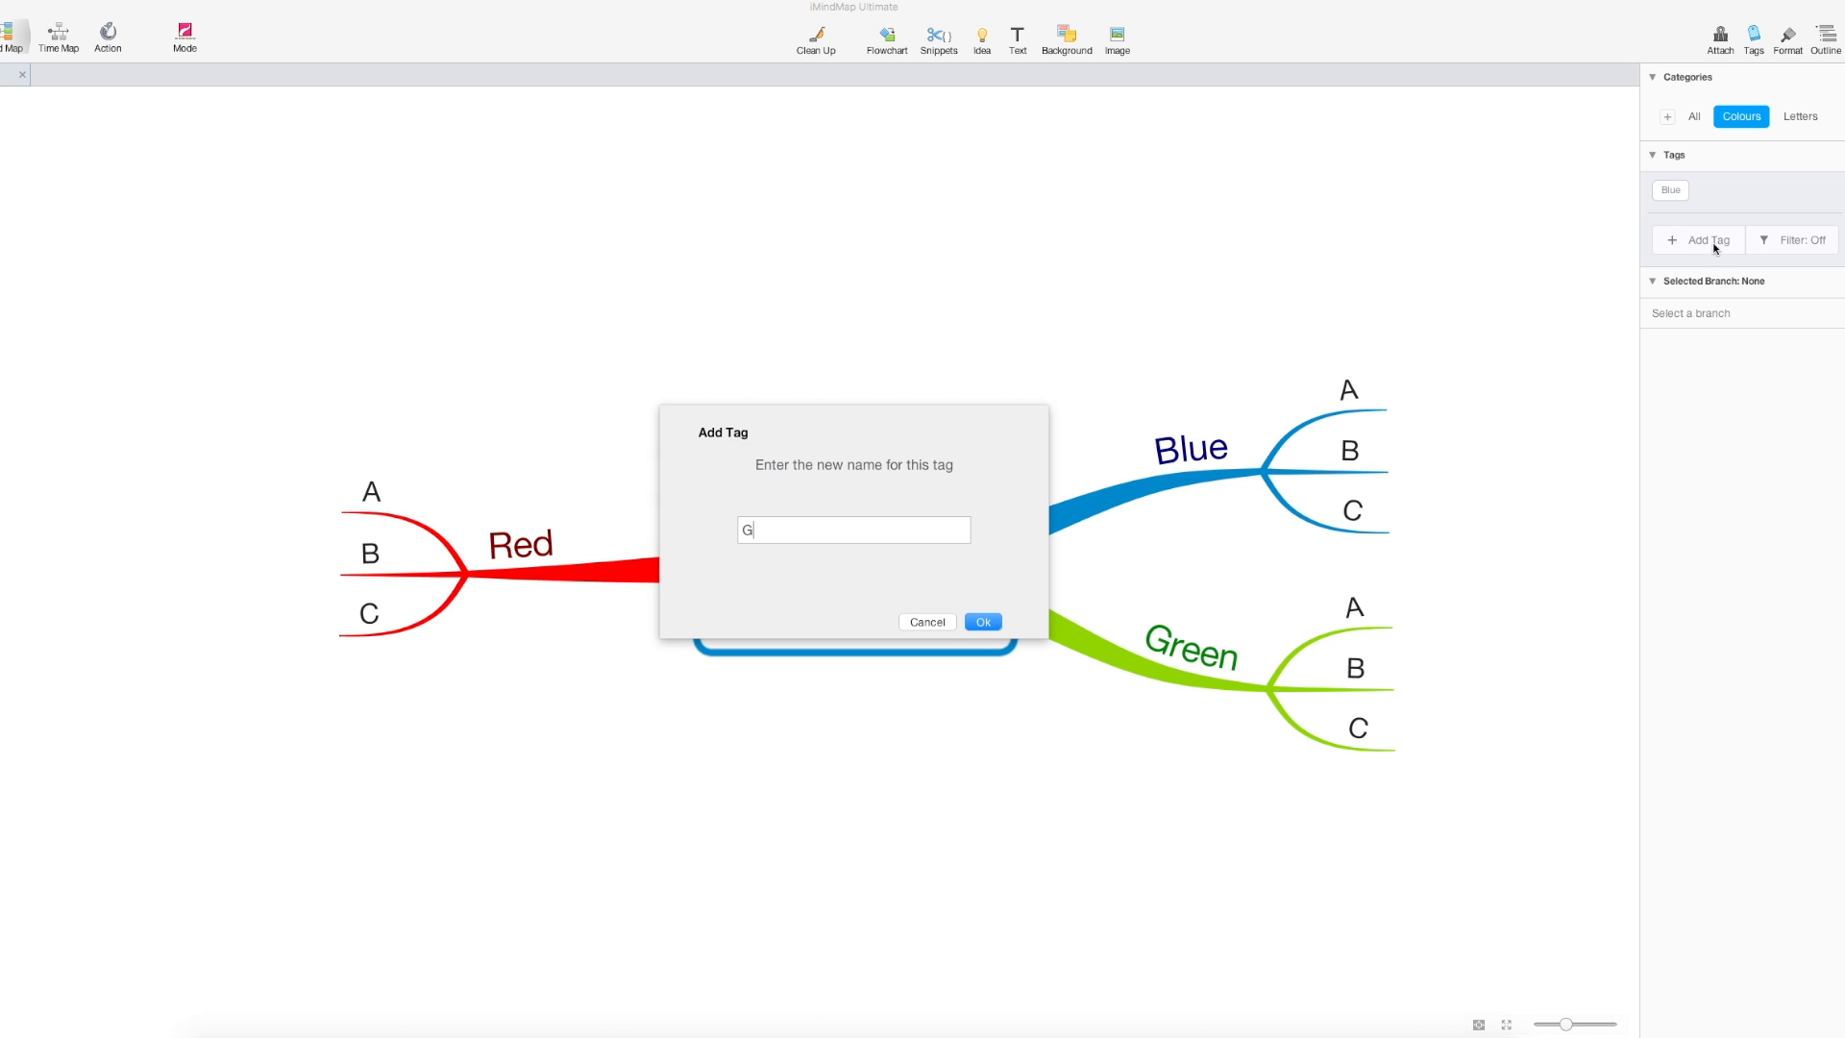
type("Green")
left_click(985, 617)
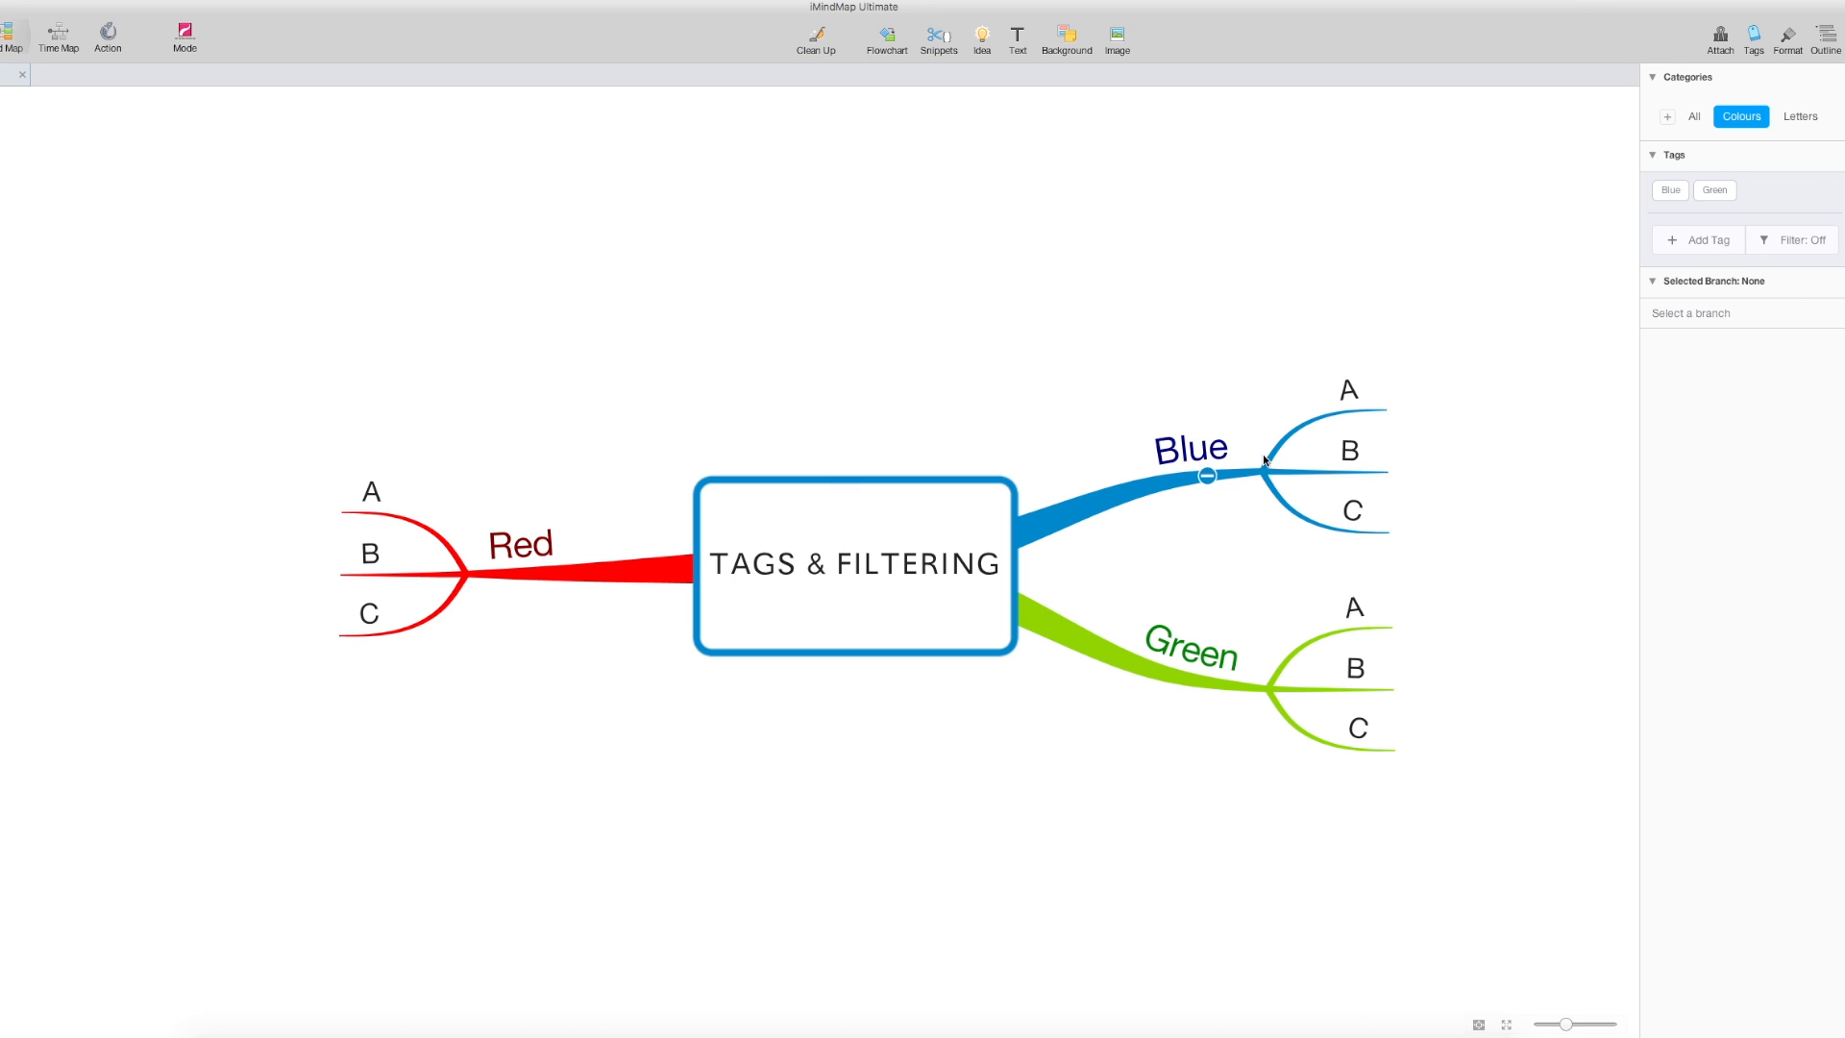
left_click(1709, 240)
type("Red")
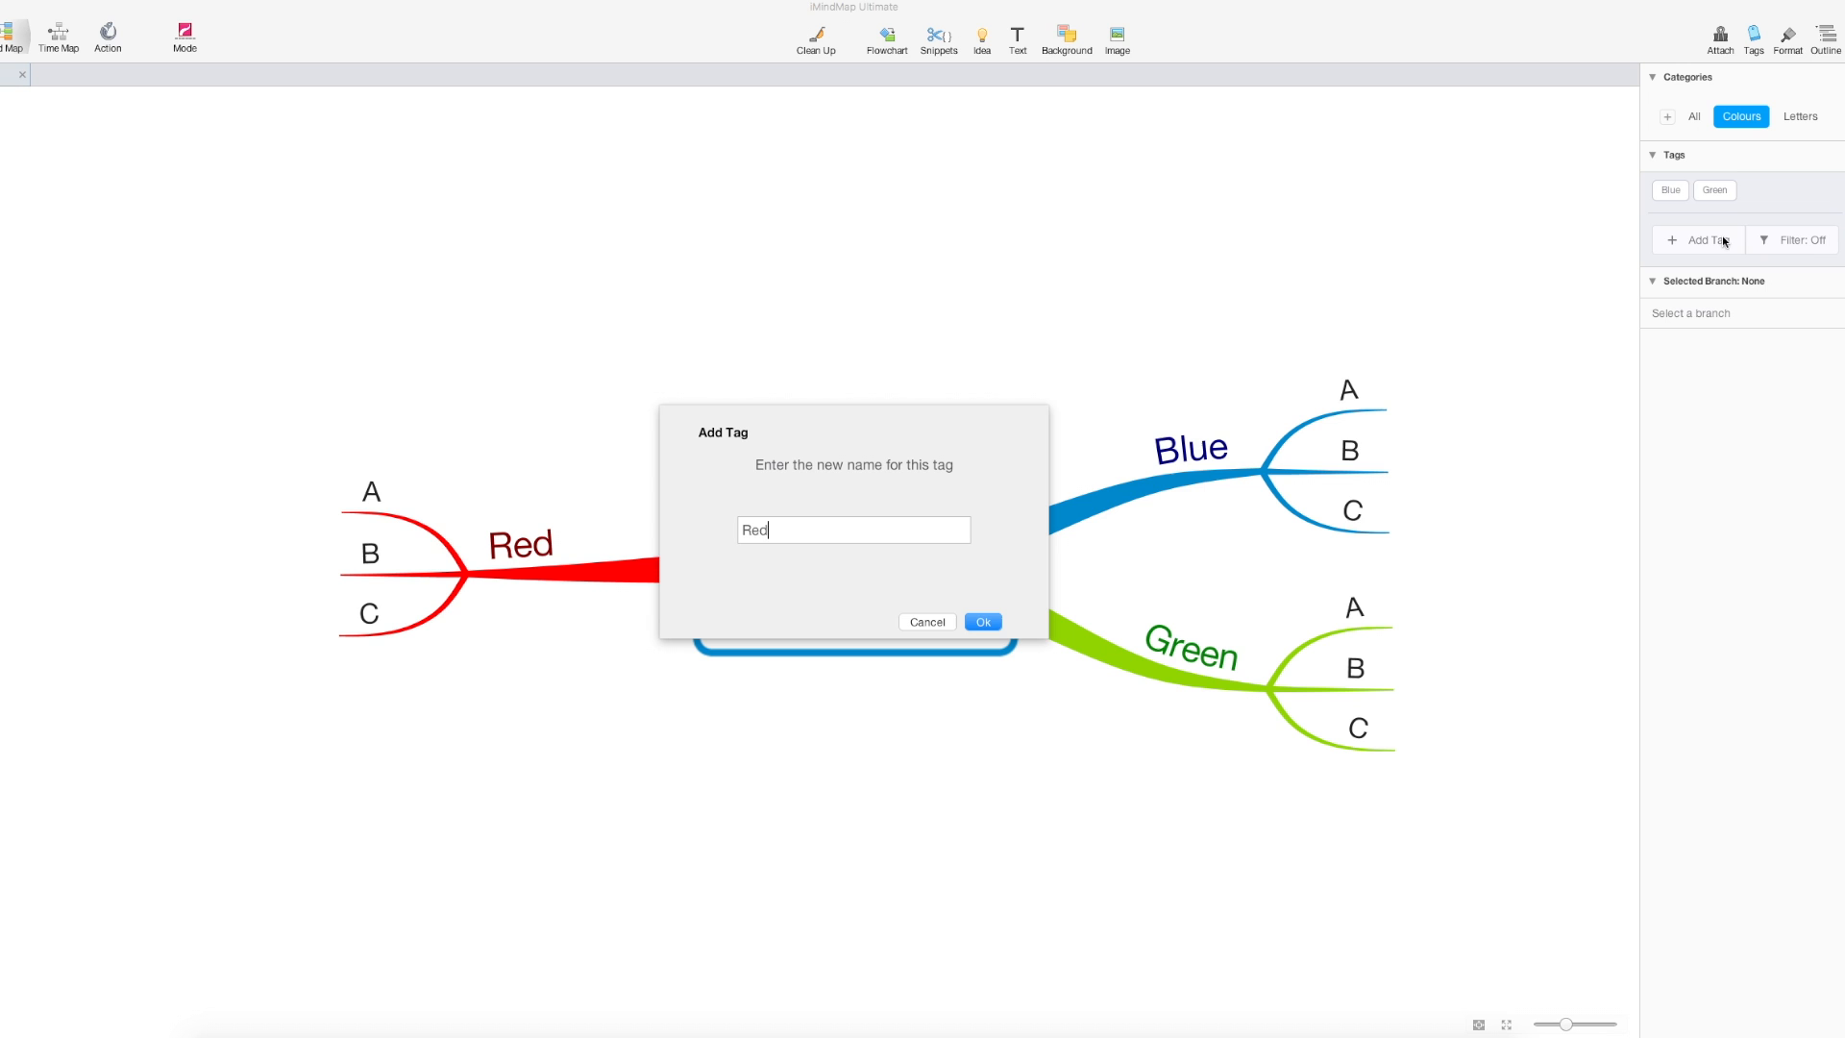
left_click(985, 621)
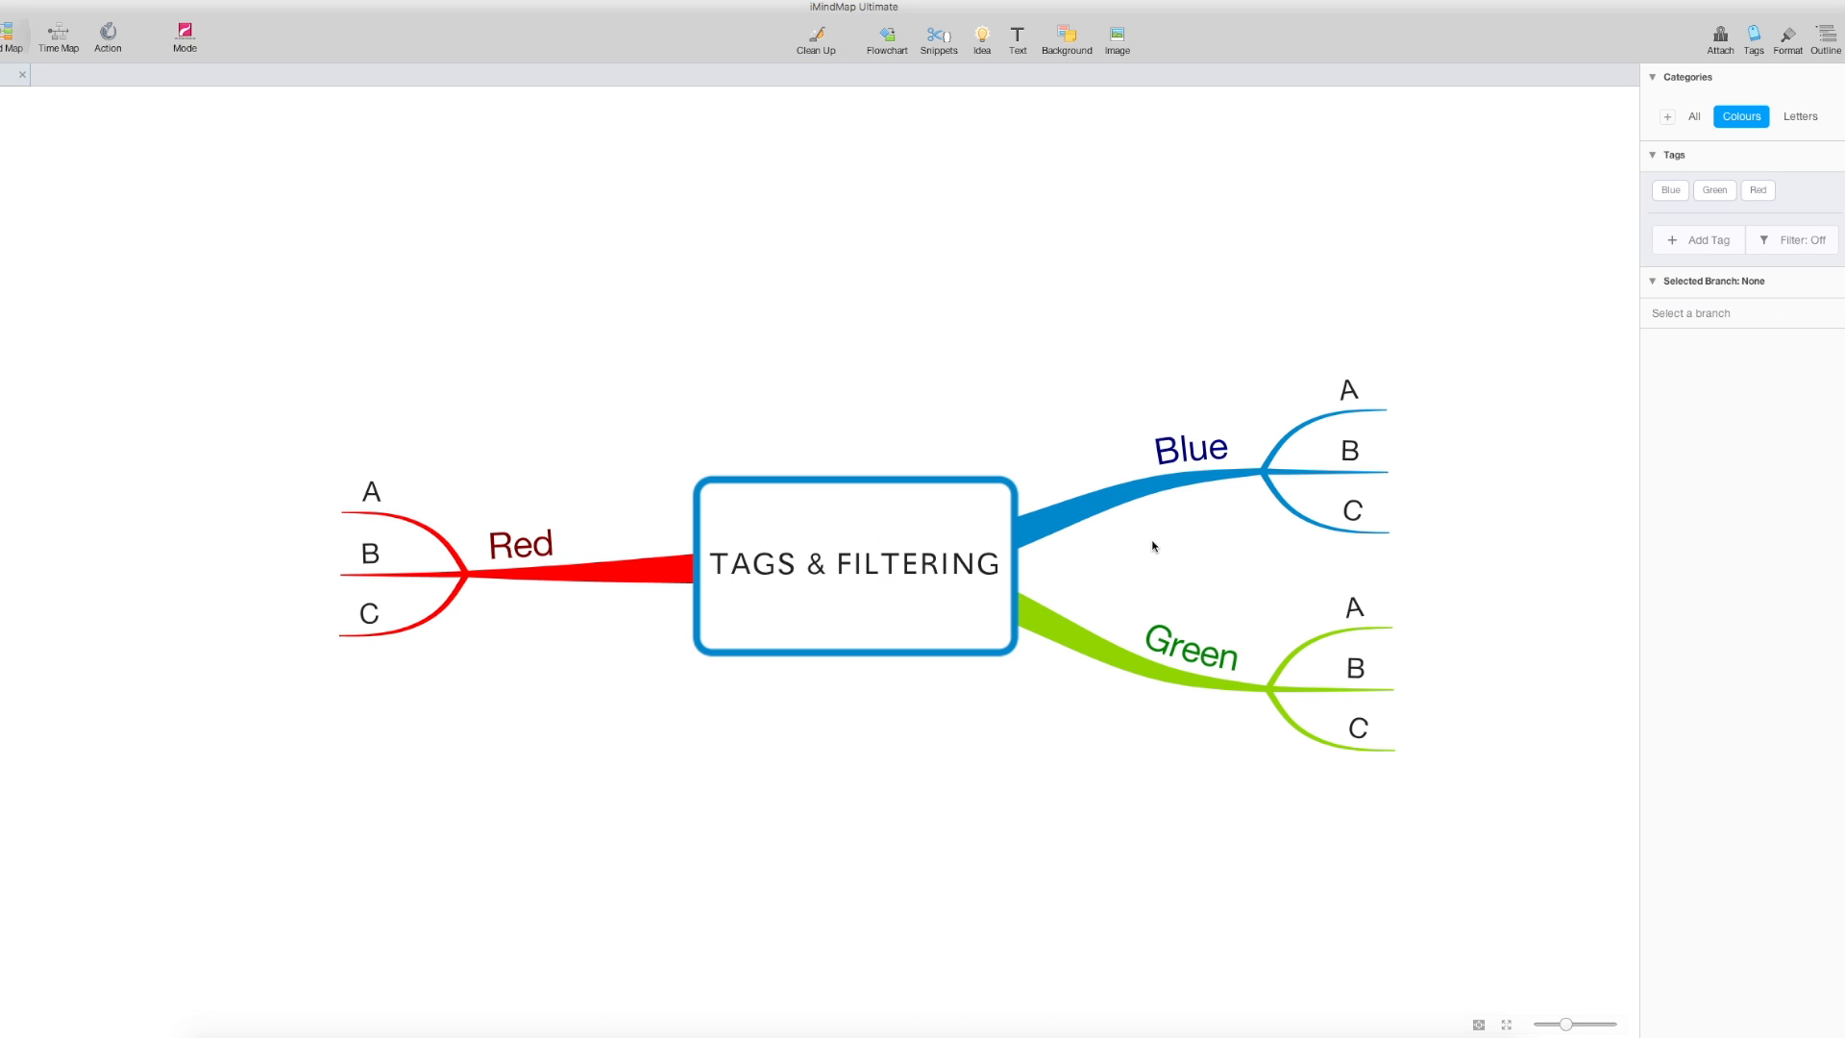
Add the tags A, B and C under the Letters category
left_click(1801, 117)
left_click(1703, 235)
type("A")
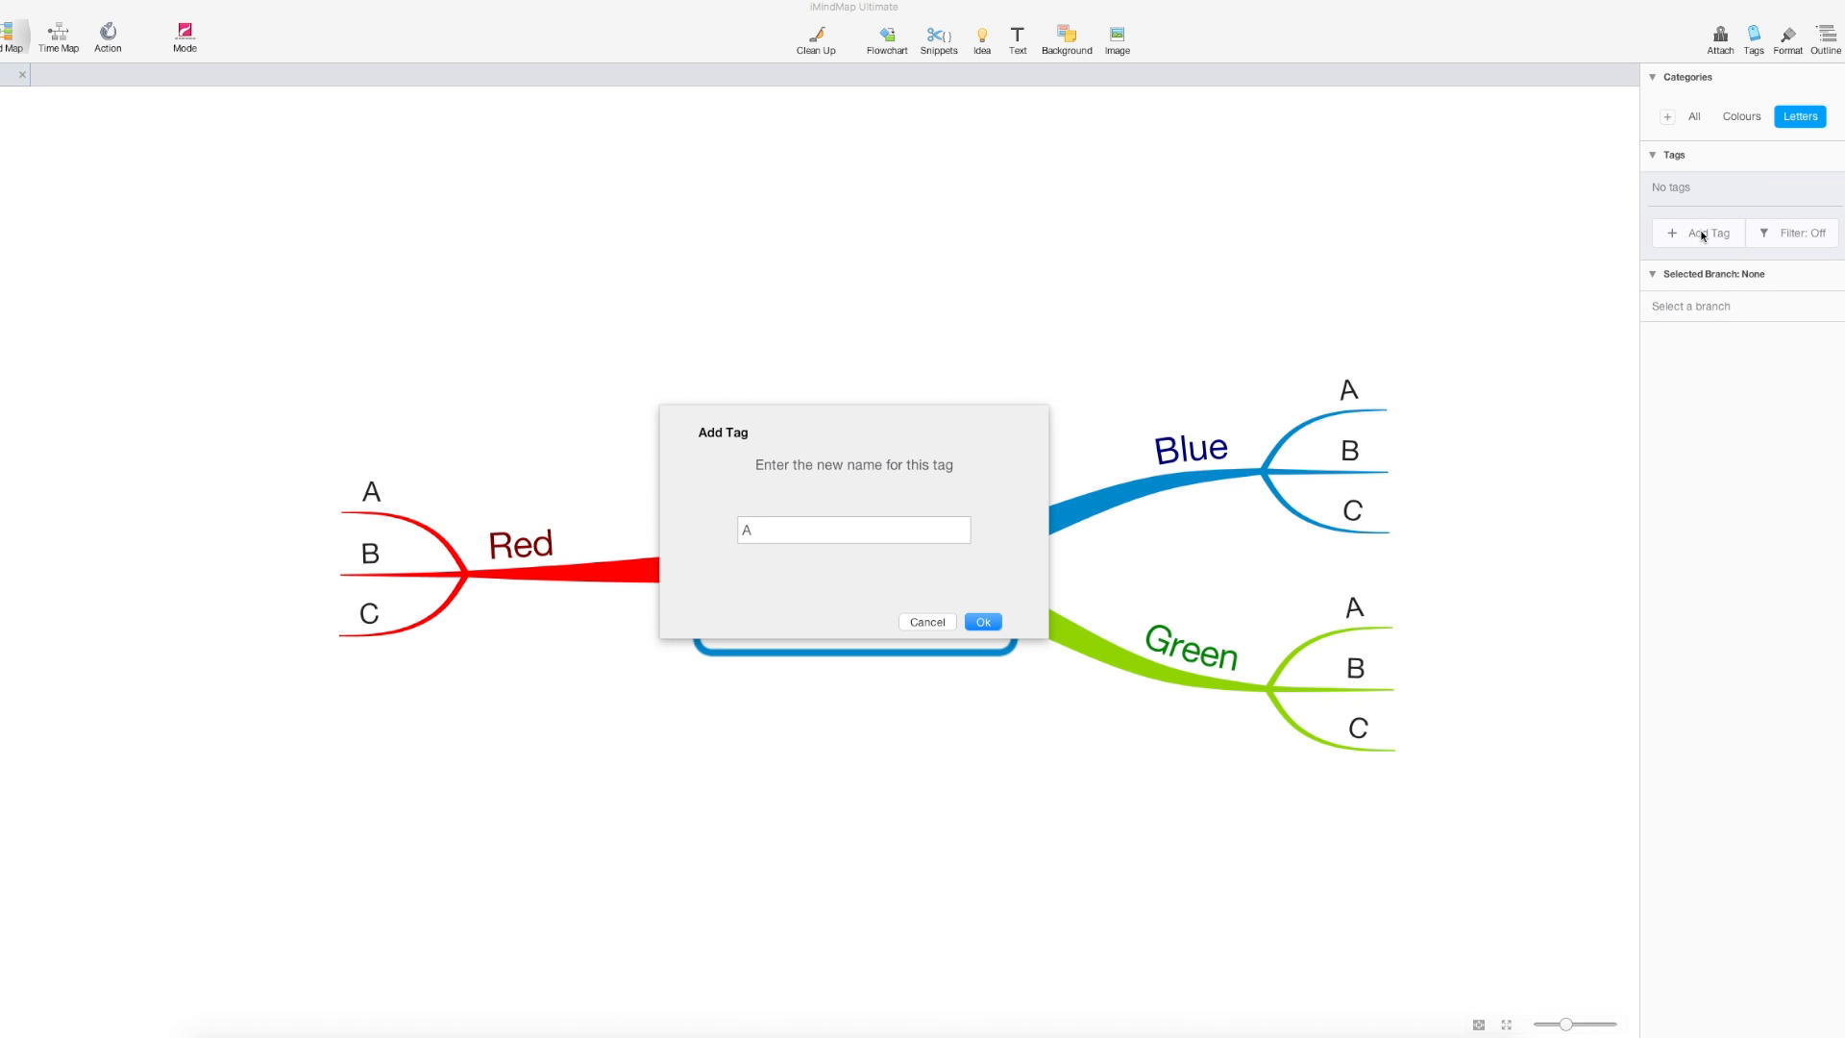
key("Return")
left_click(1699, 242)
type("B")
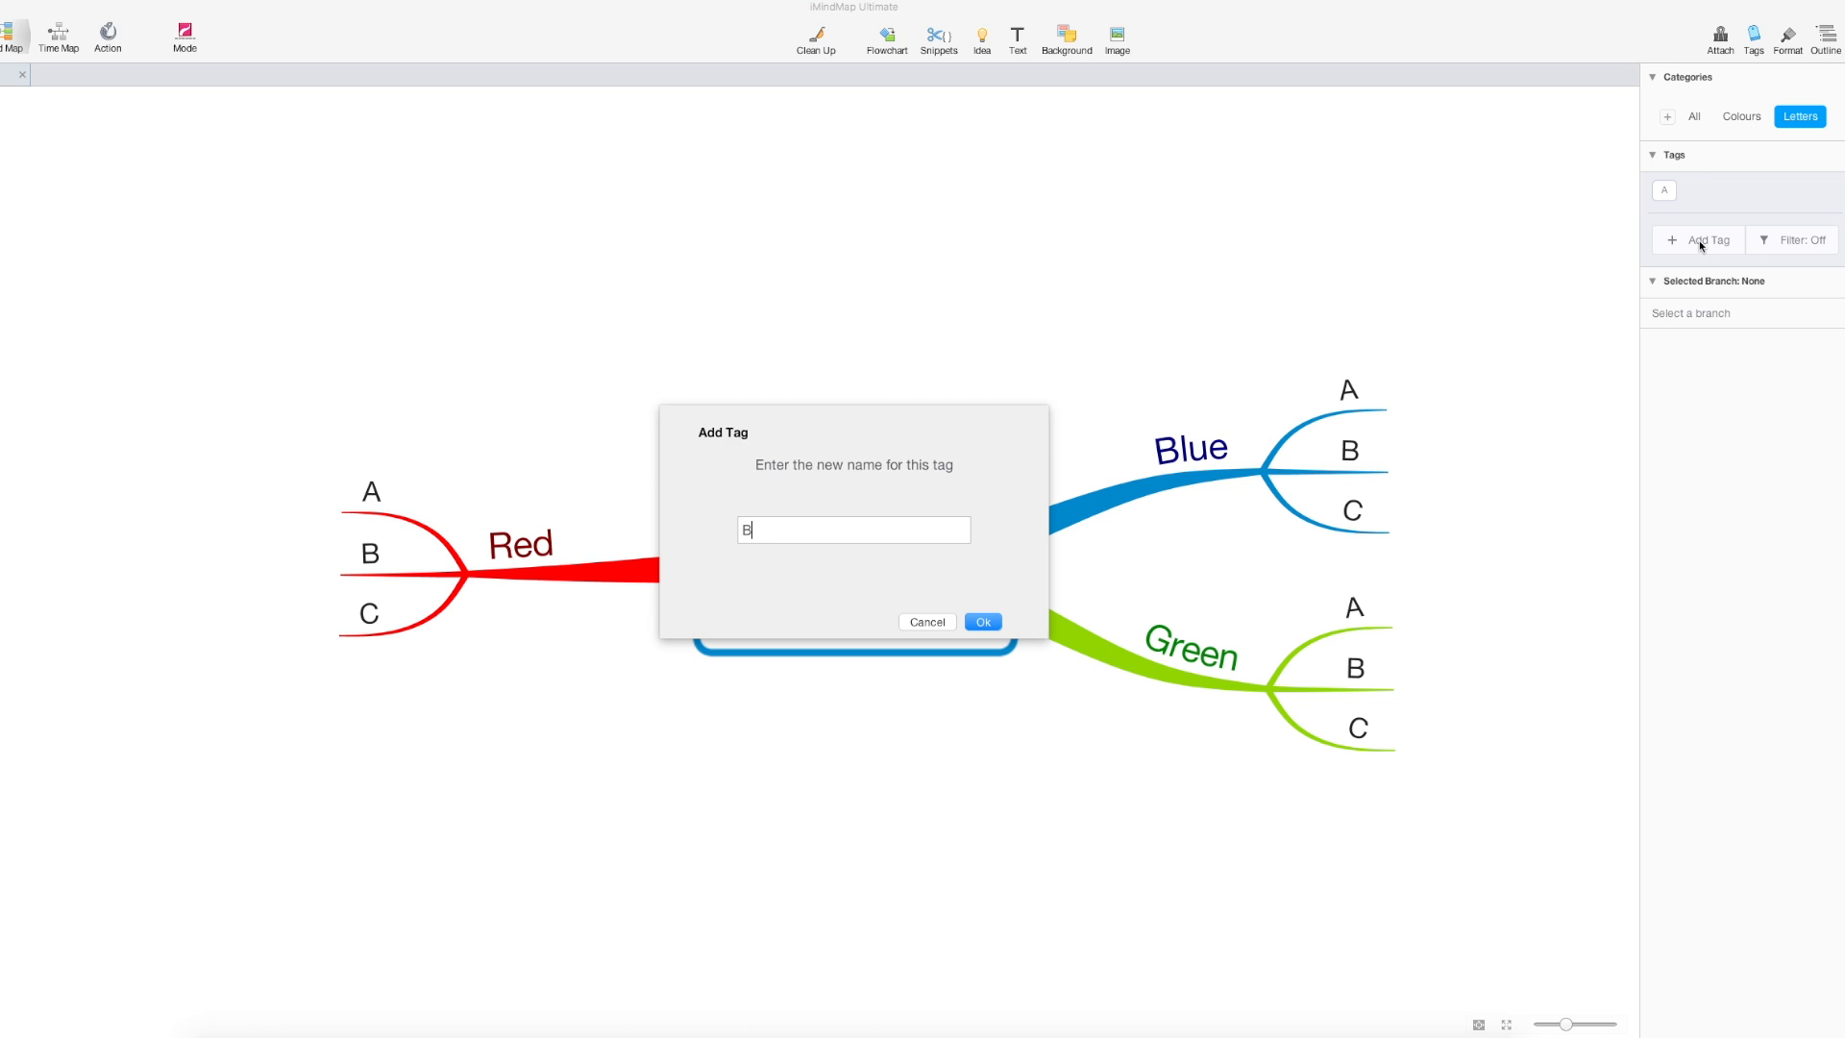
key("Return")
left_click(1699, 241)
type("C")
key("Return")
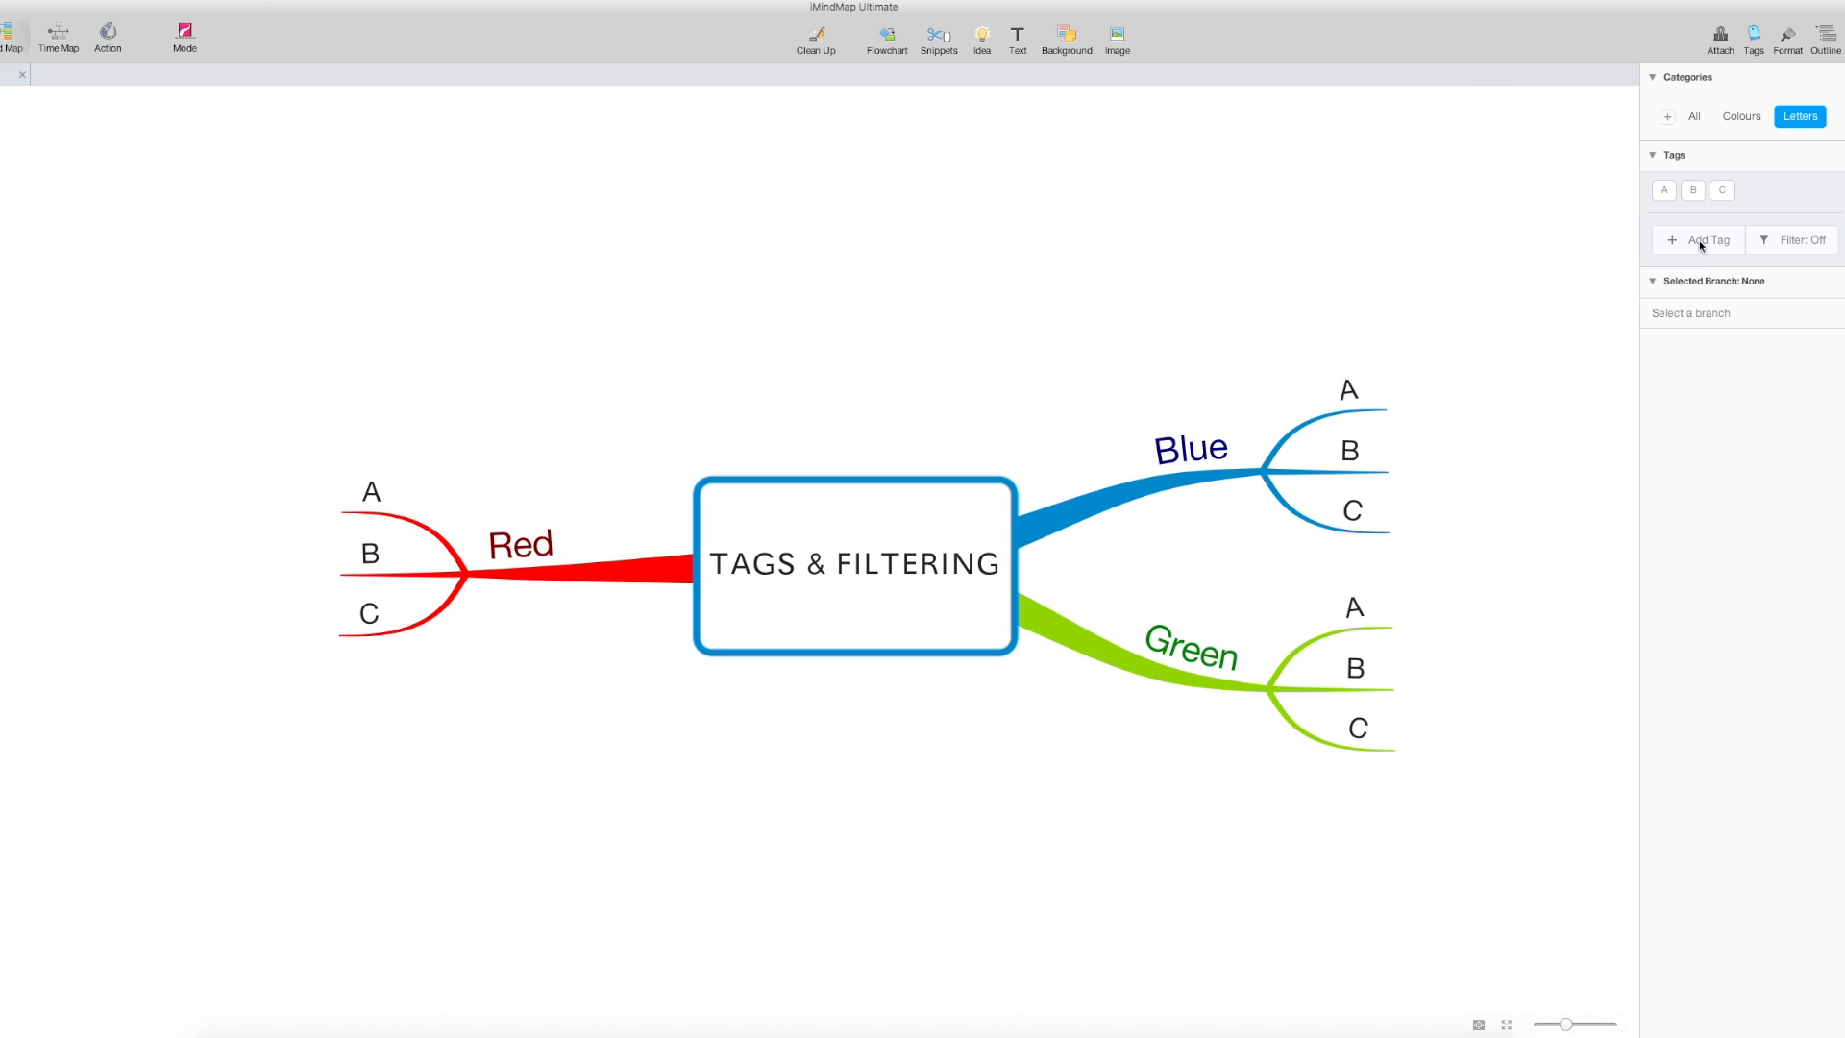
Drag the Blue tag from Colours onto the Blue branch and select the branch to verify it
left_click(1667, 179)
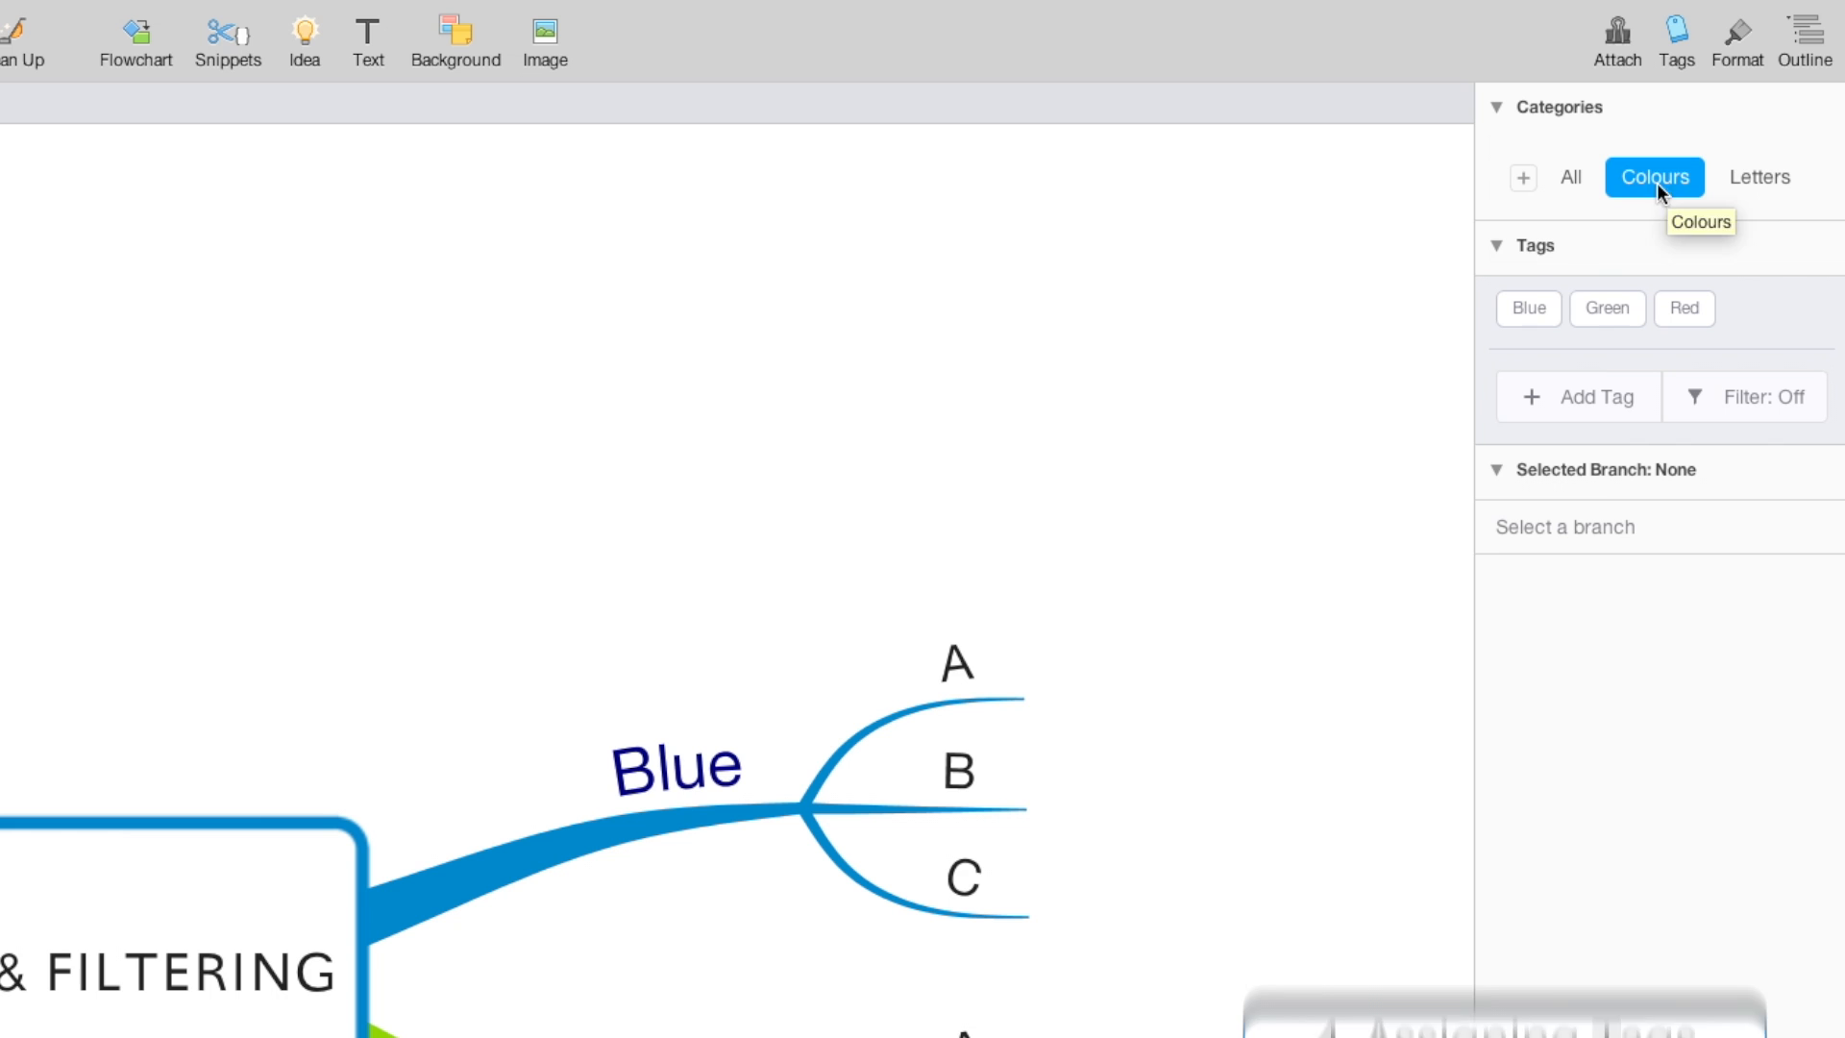
left_click_drag(1530, 307, 867, 627)
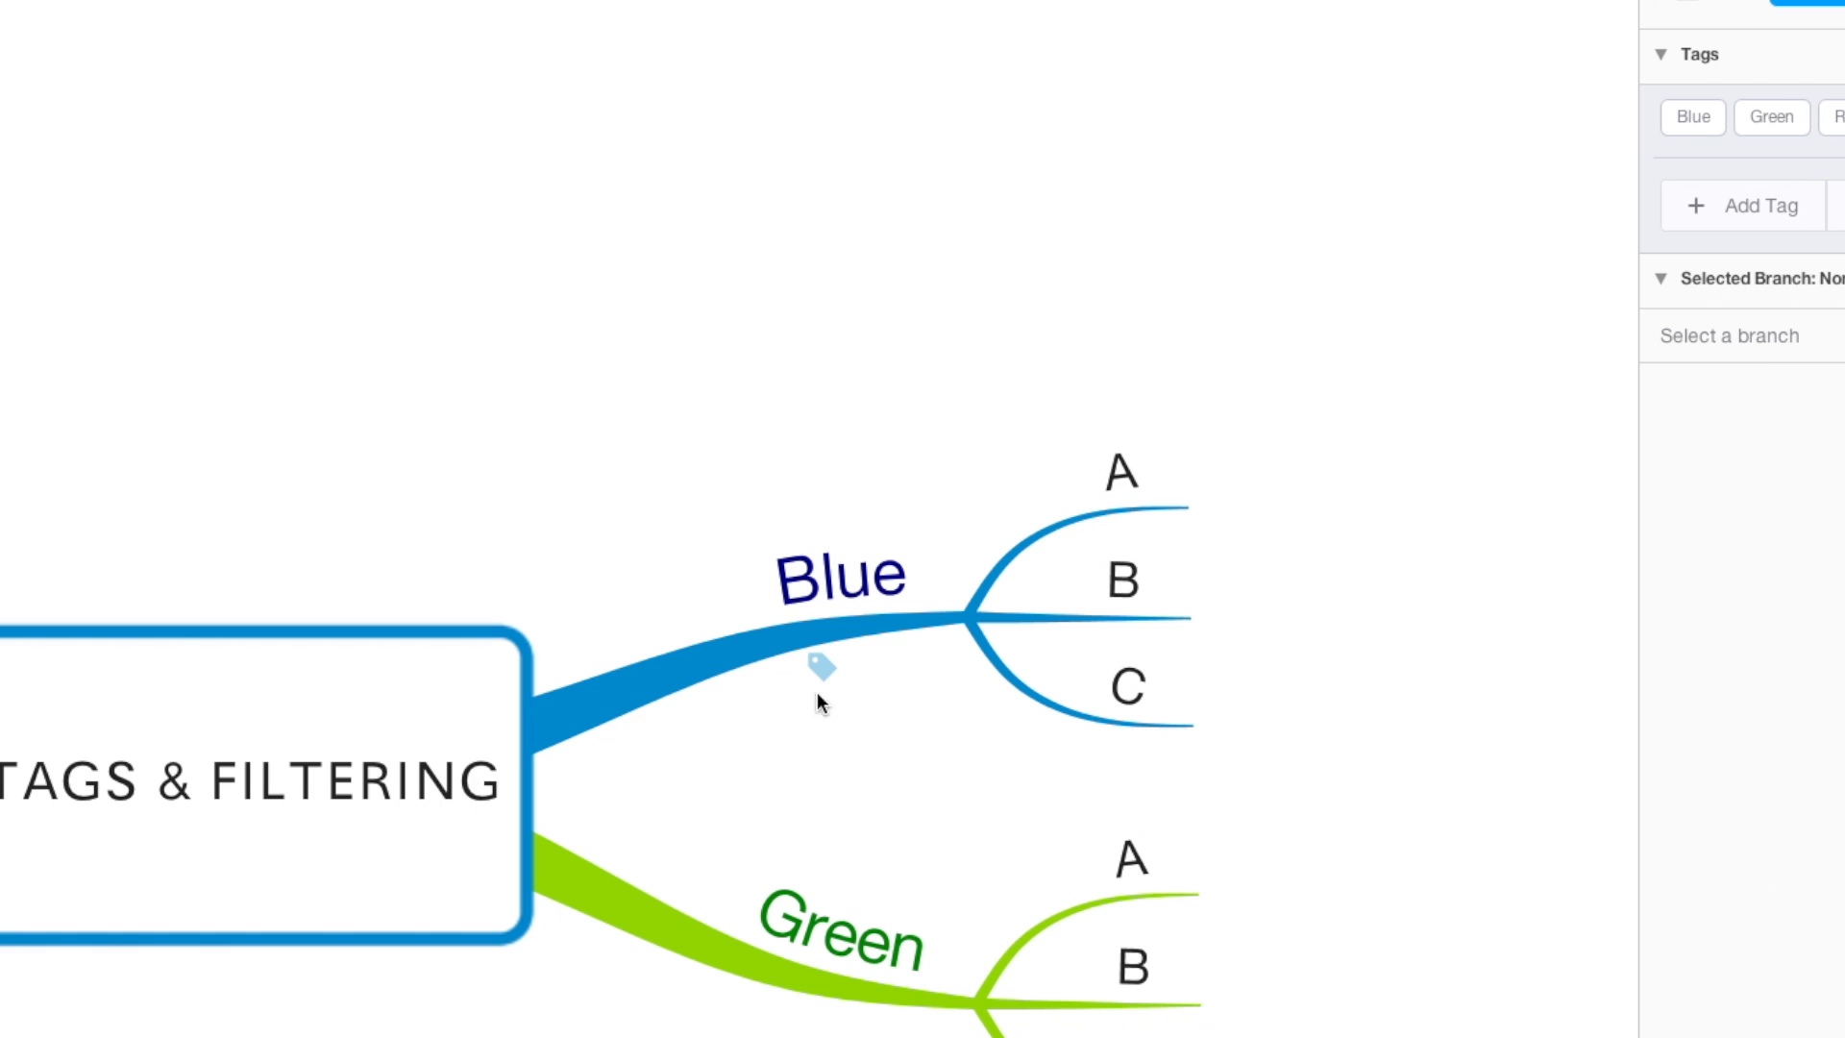
left_click(850, 630)
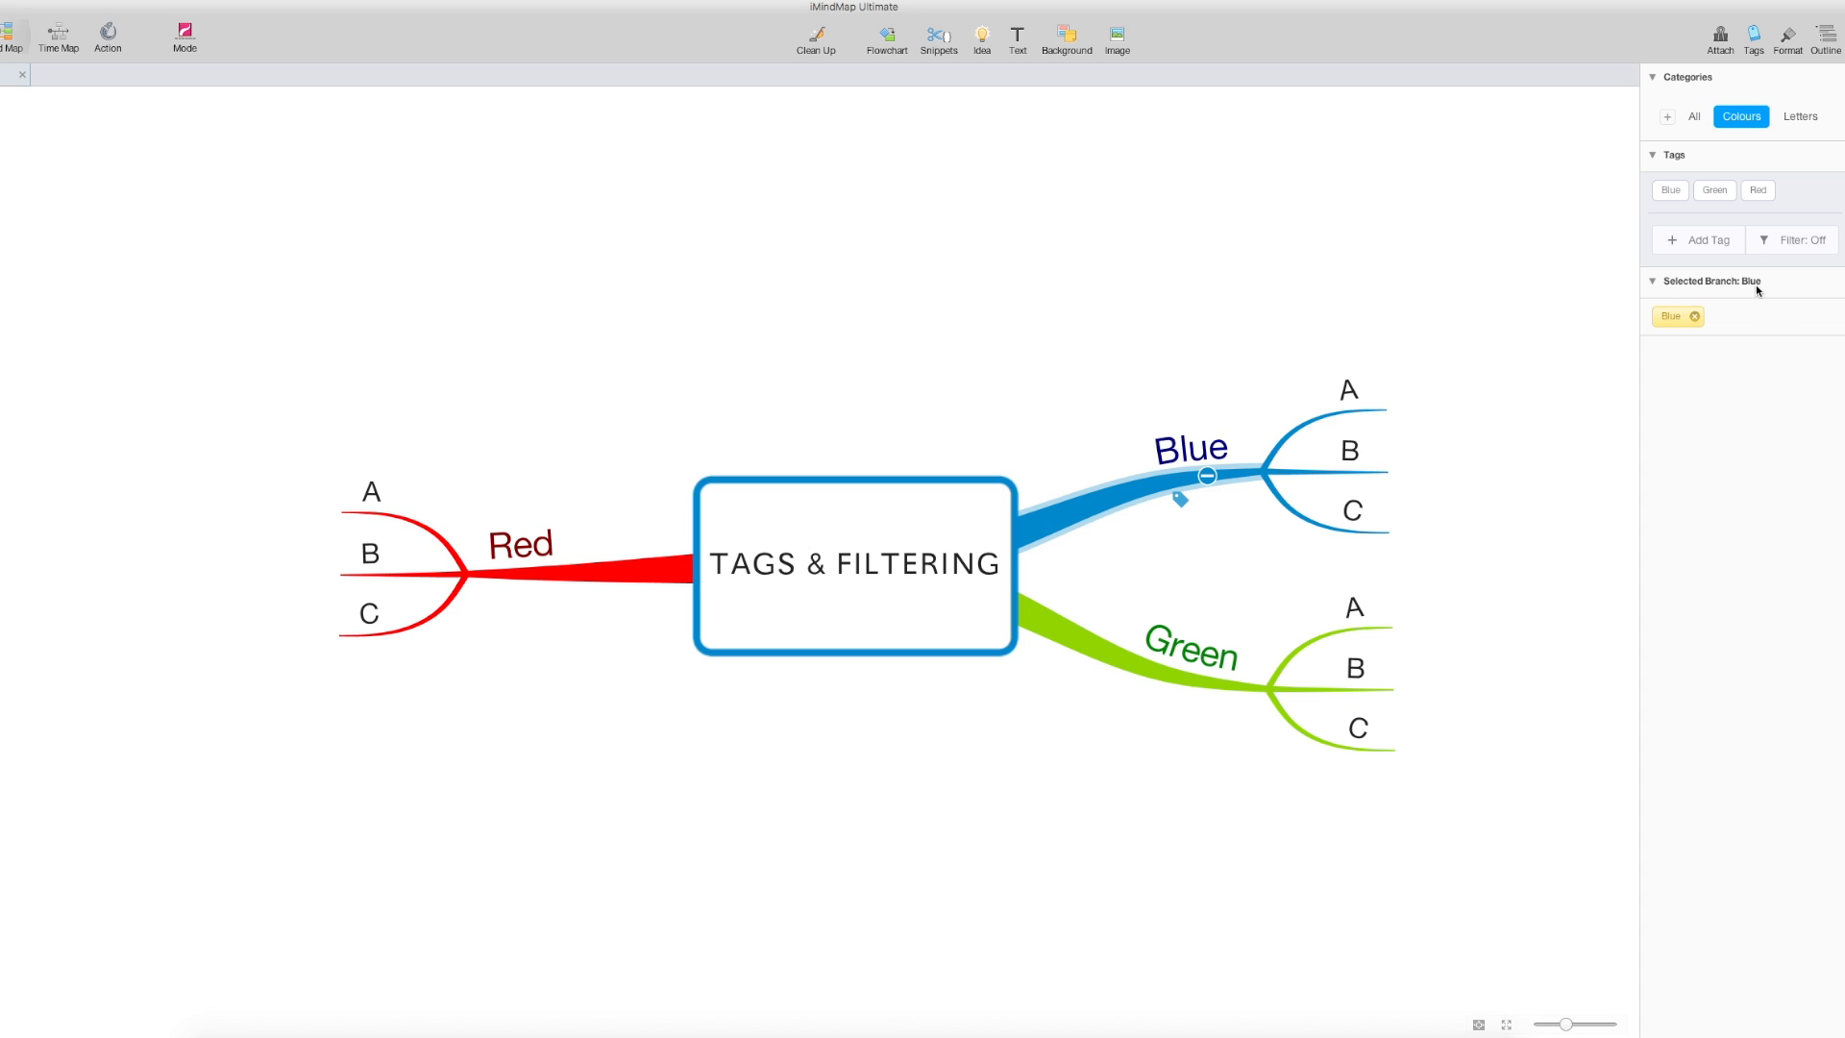
key("Escape")
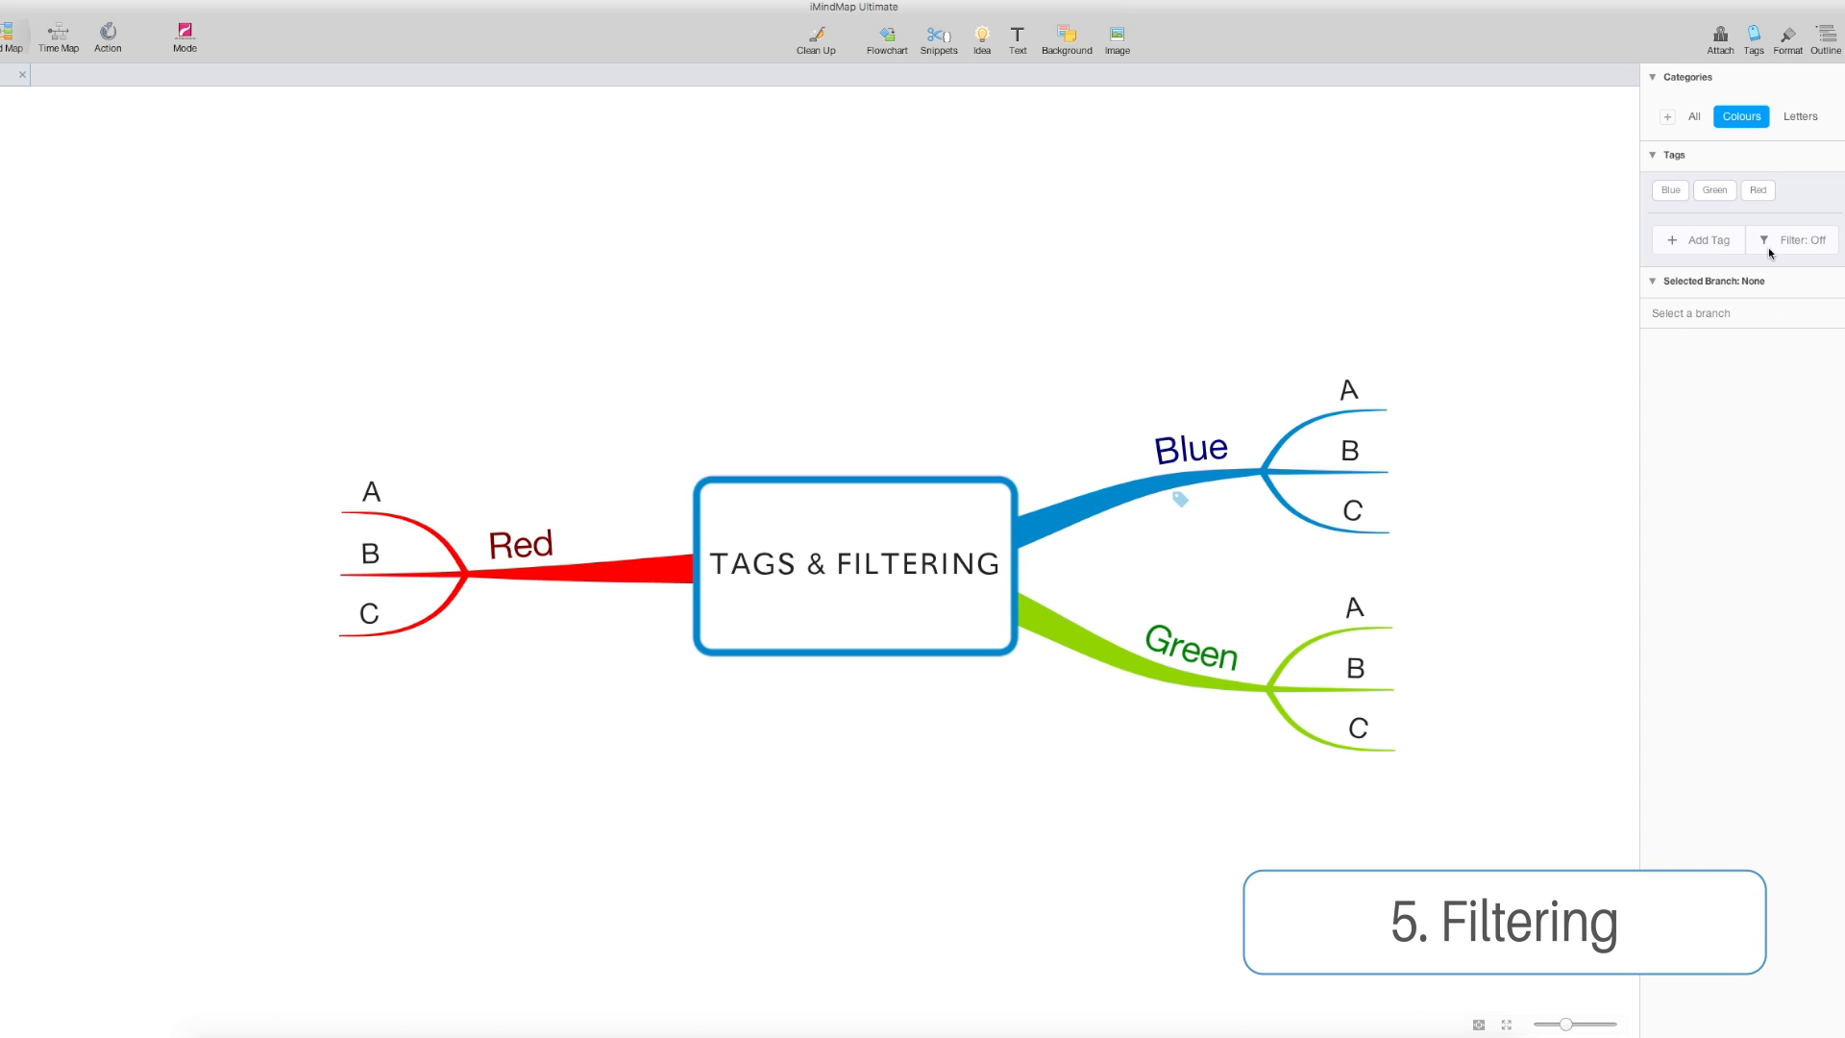
left_click(1805, 243)
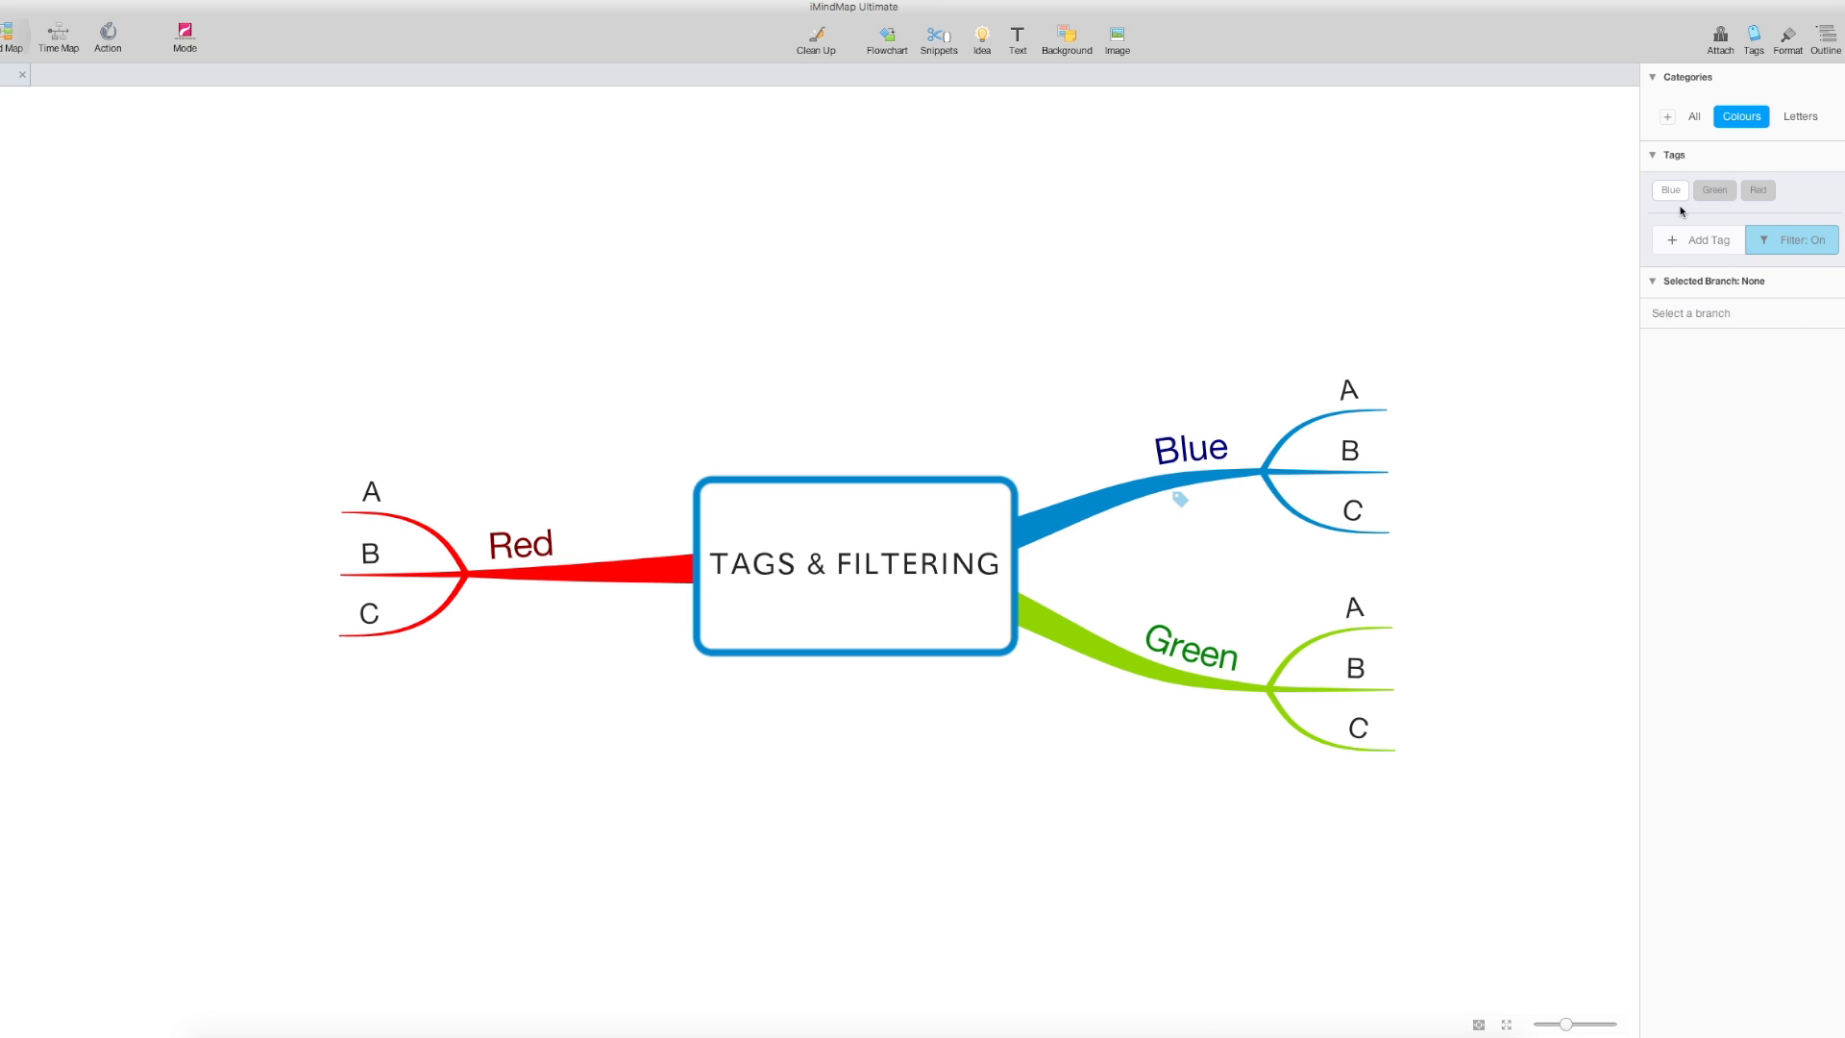
left_click(1668, 193)
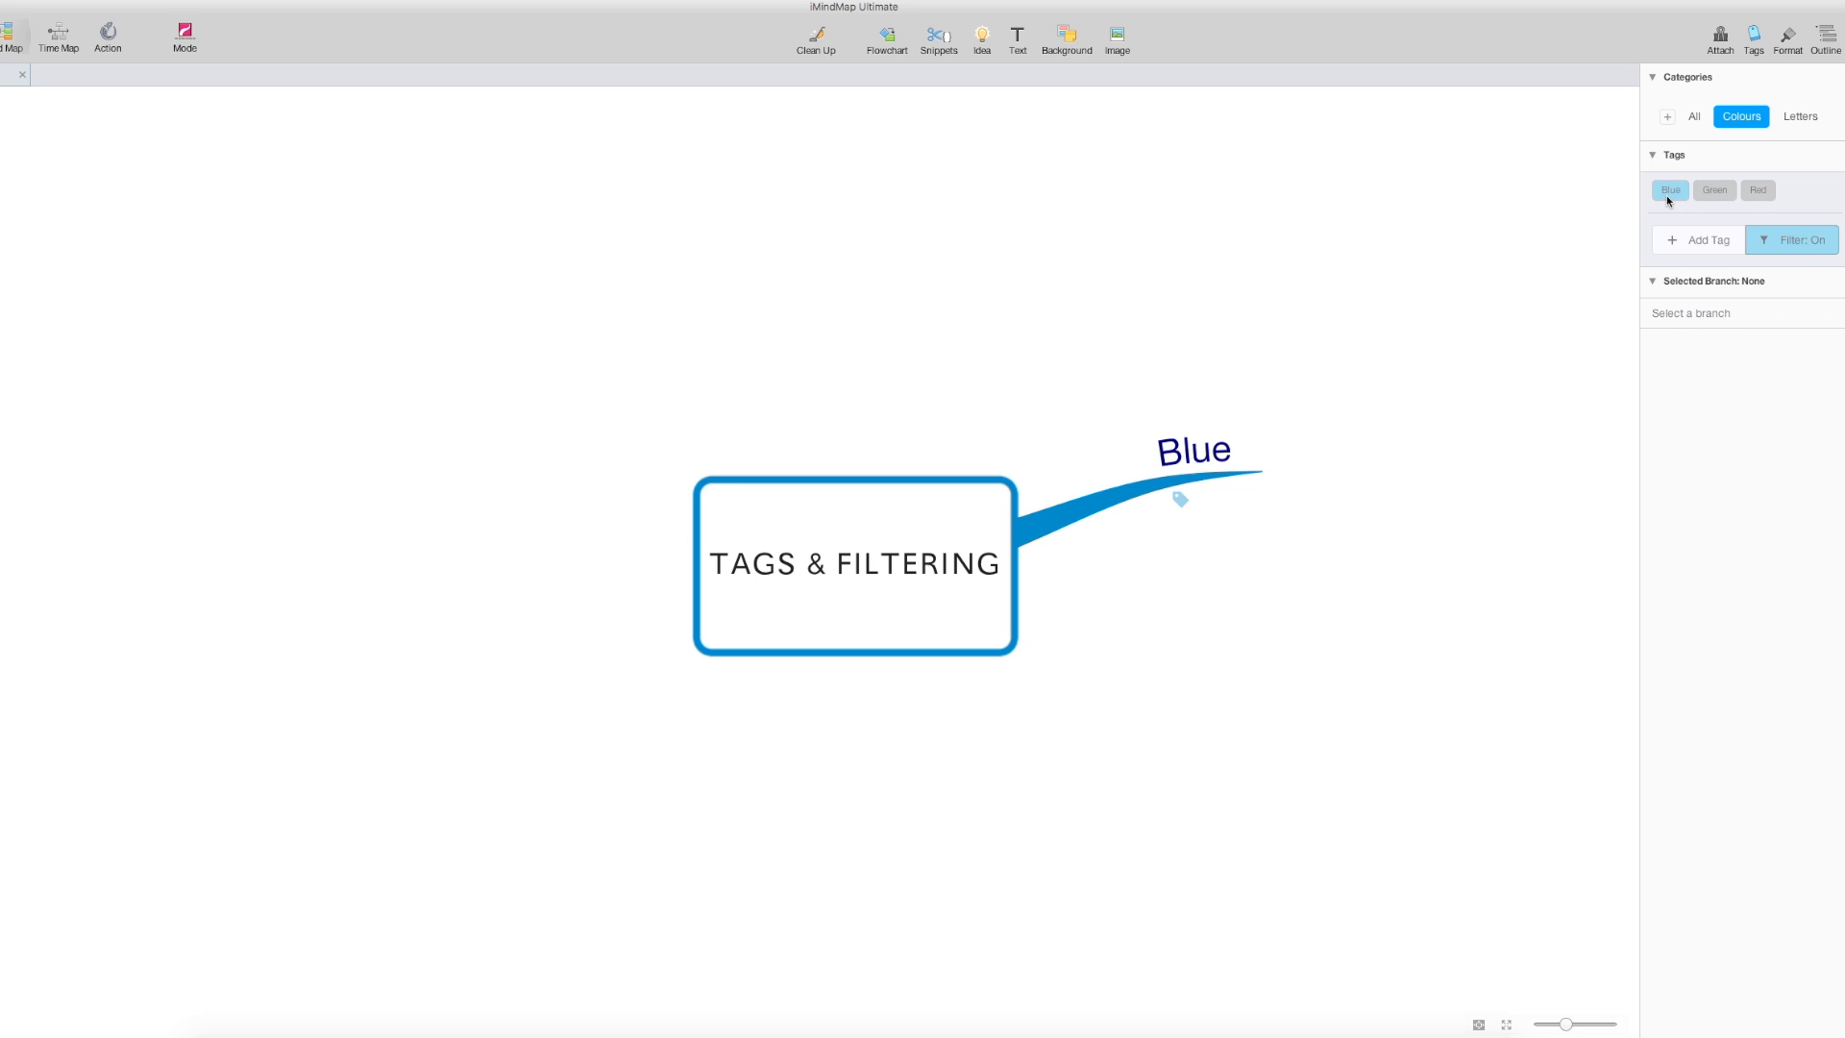
left_click(1666, 193)
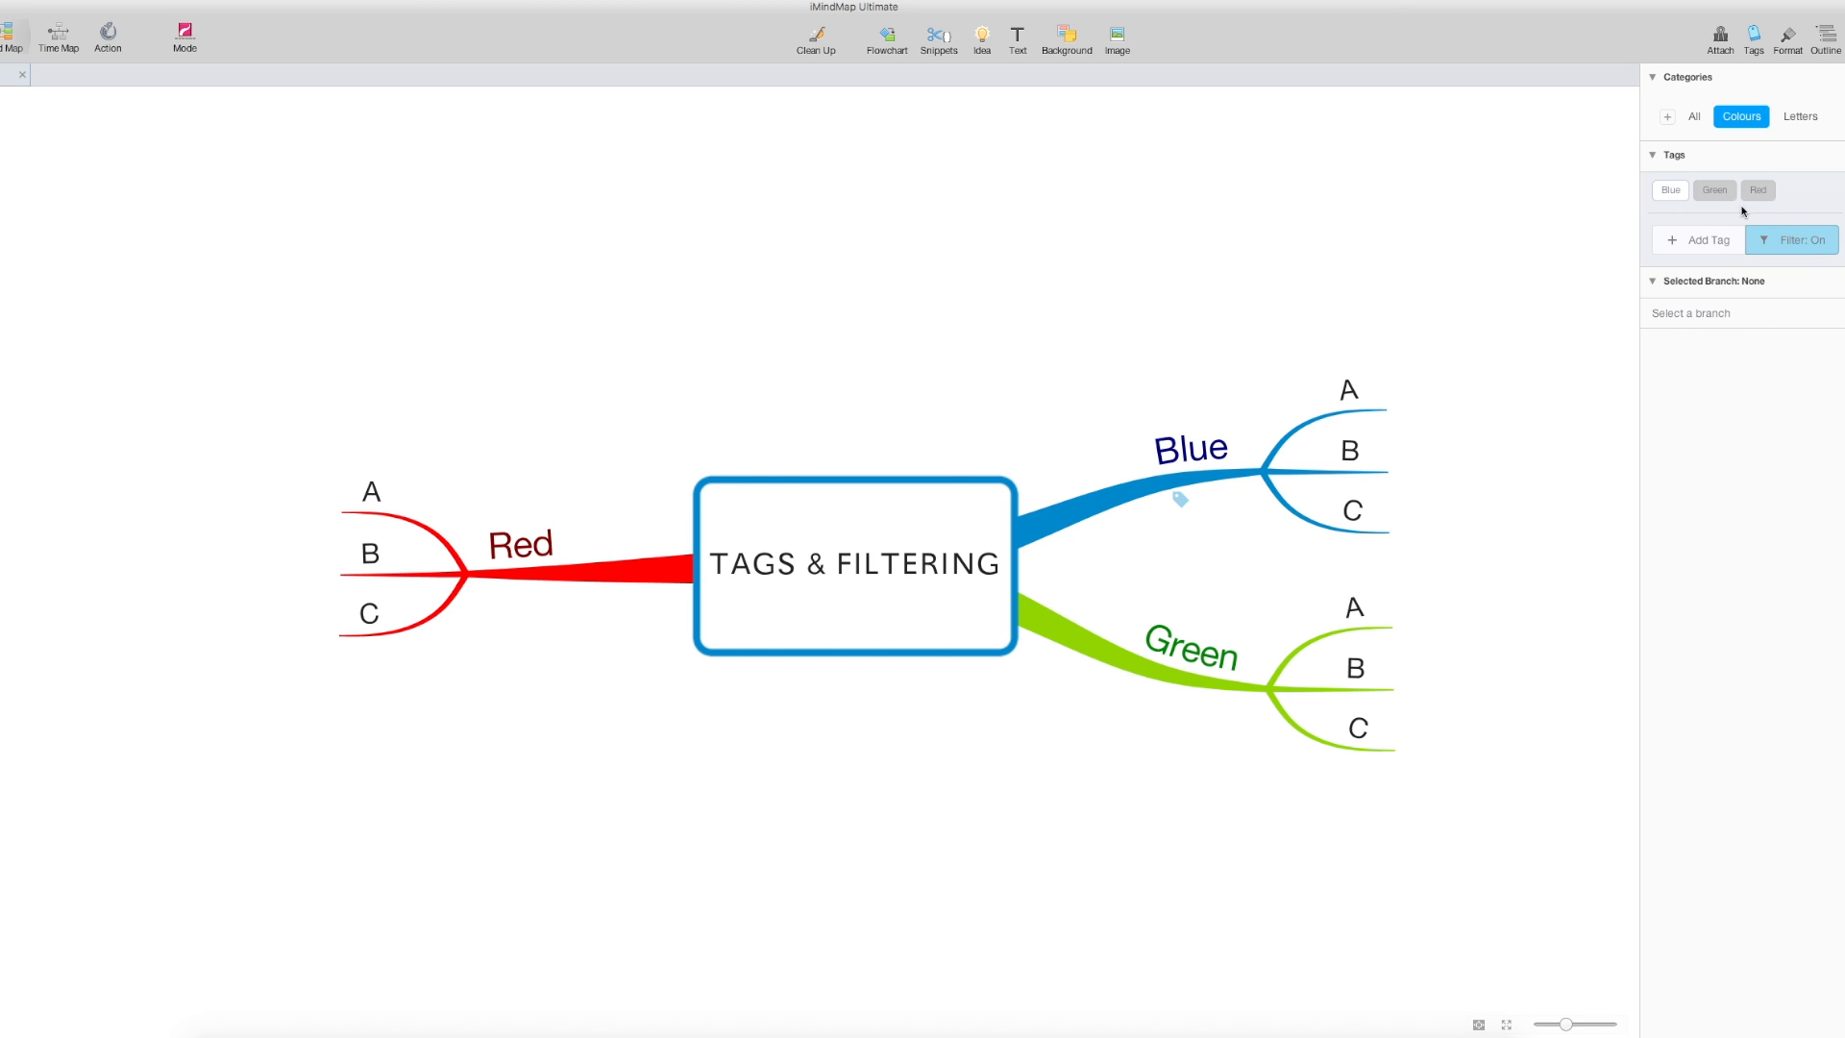
left_click(1776, 242)
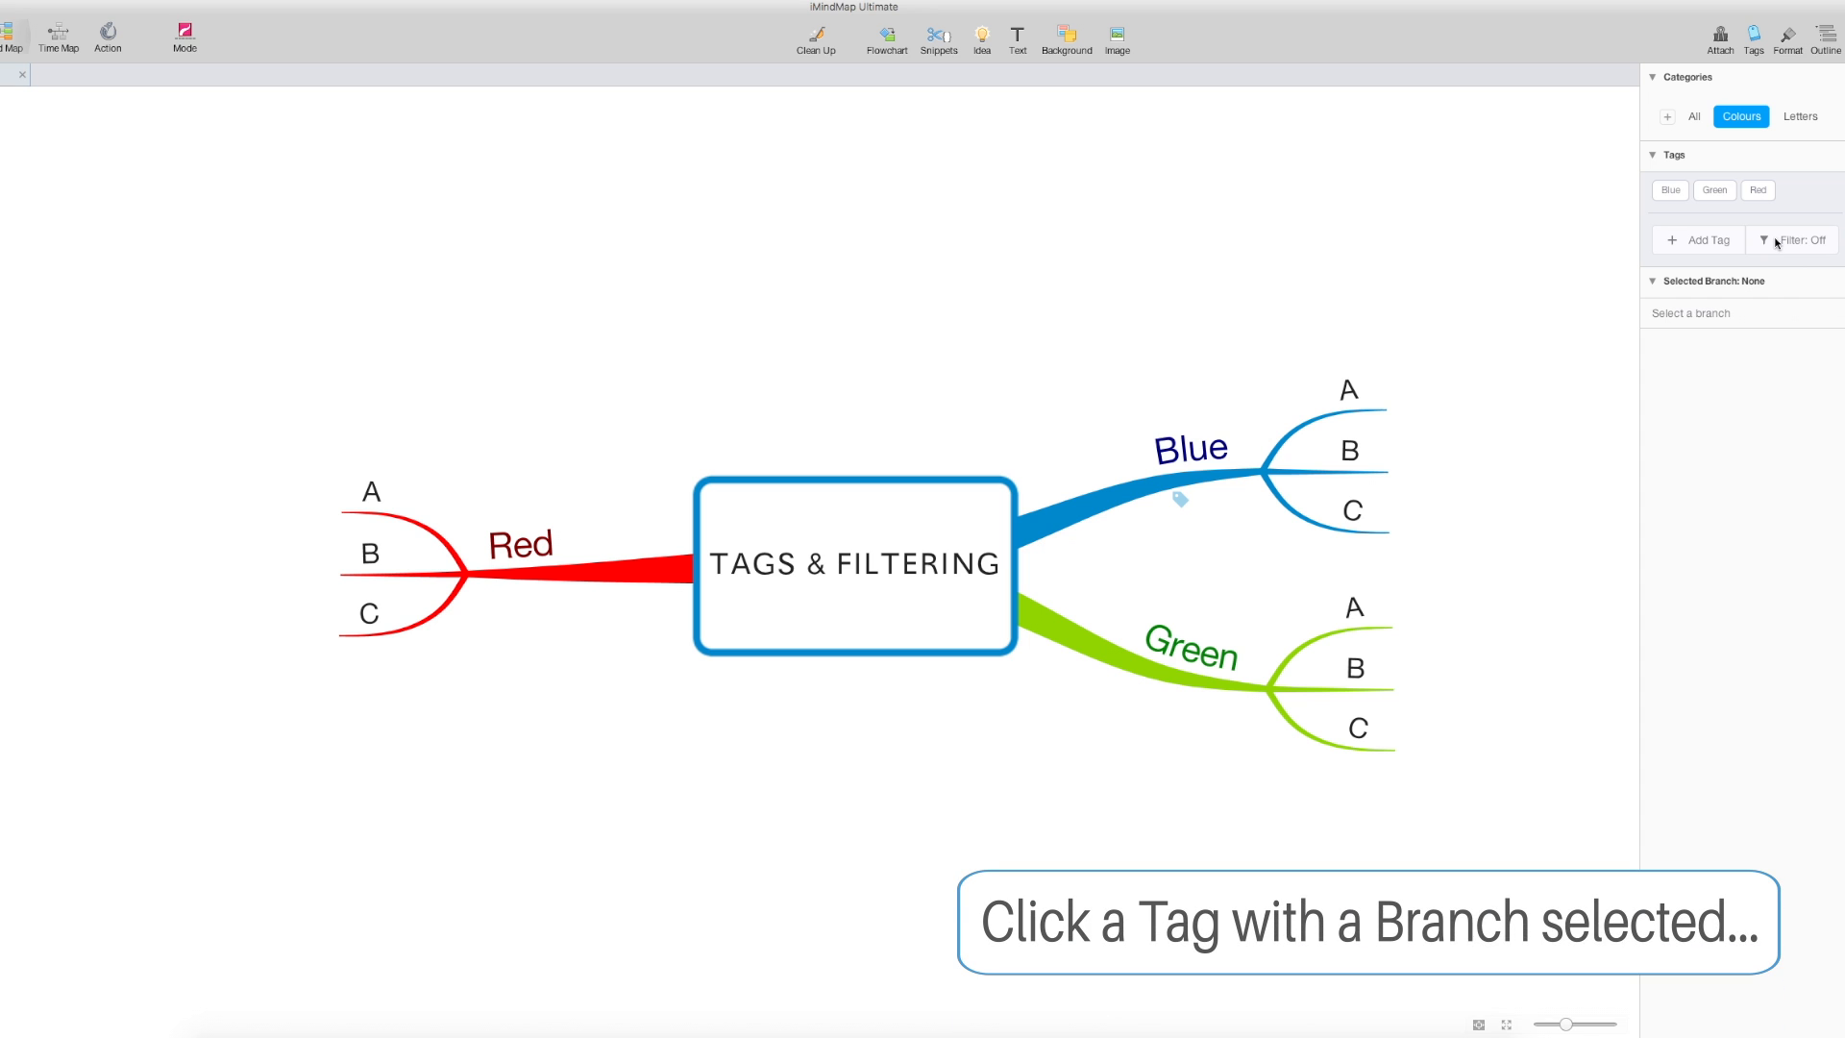
Apply the Green tag to the Green branch and Red to the Red branch, then enable tag filtering
left_click(1153, 665)
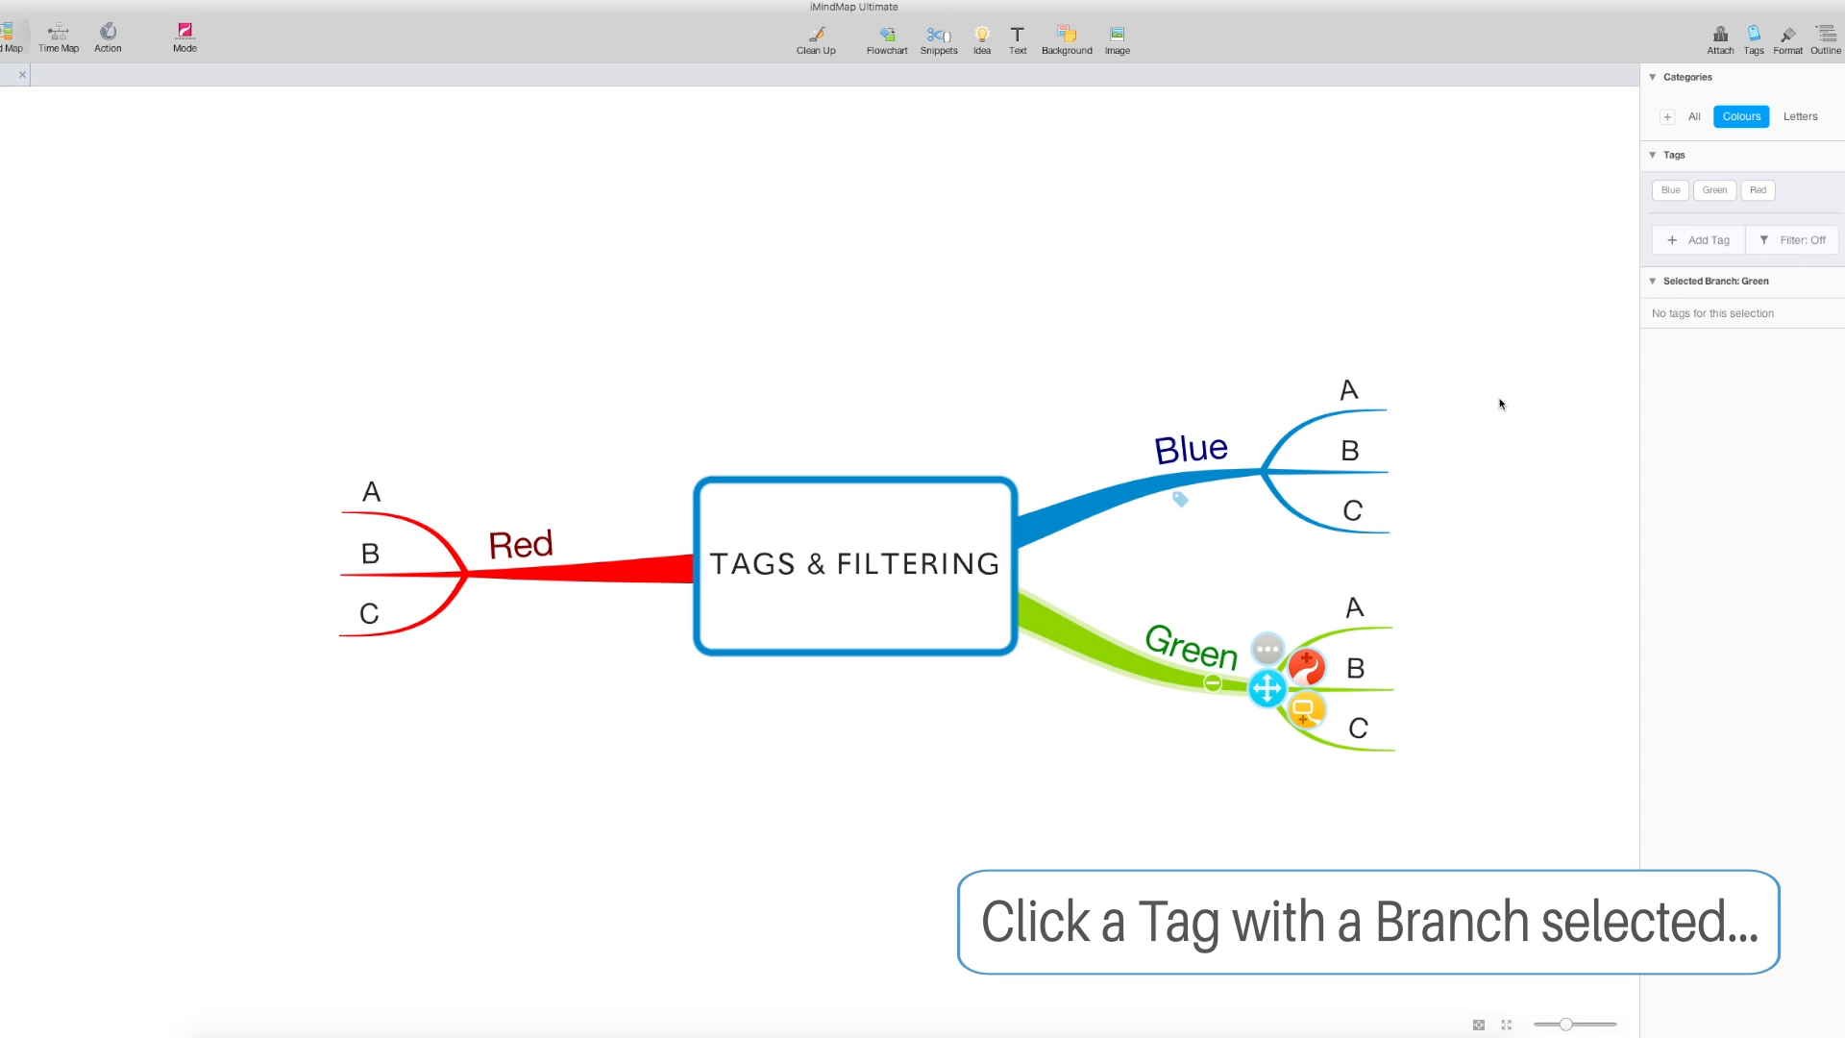
left_click(1714, 191)
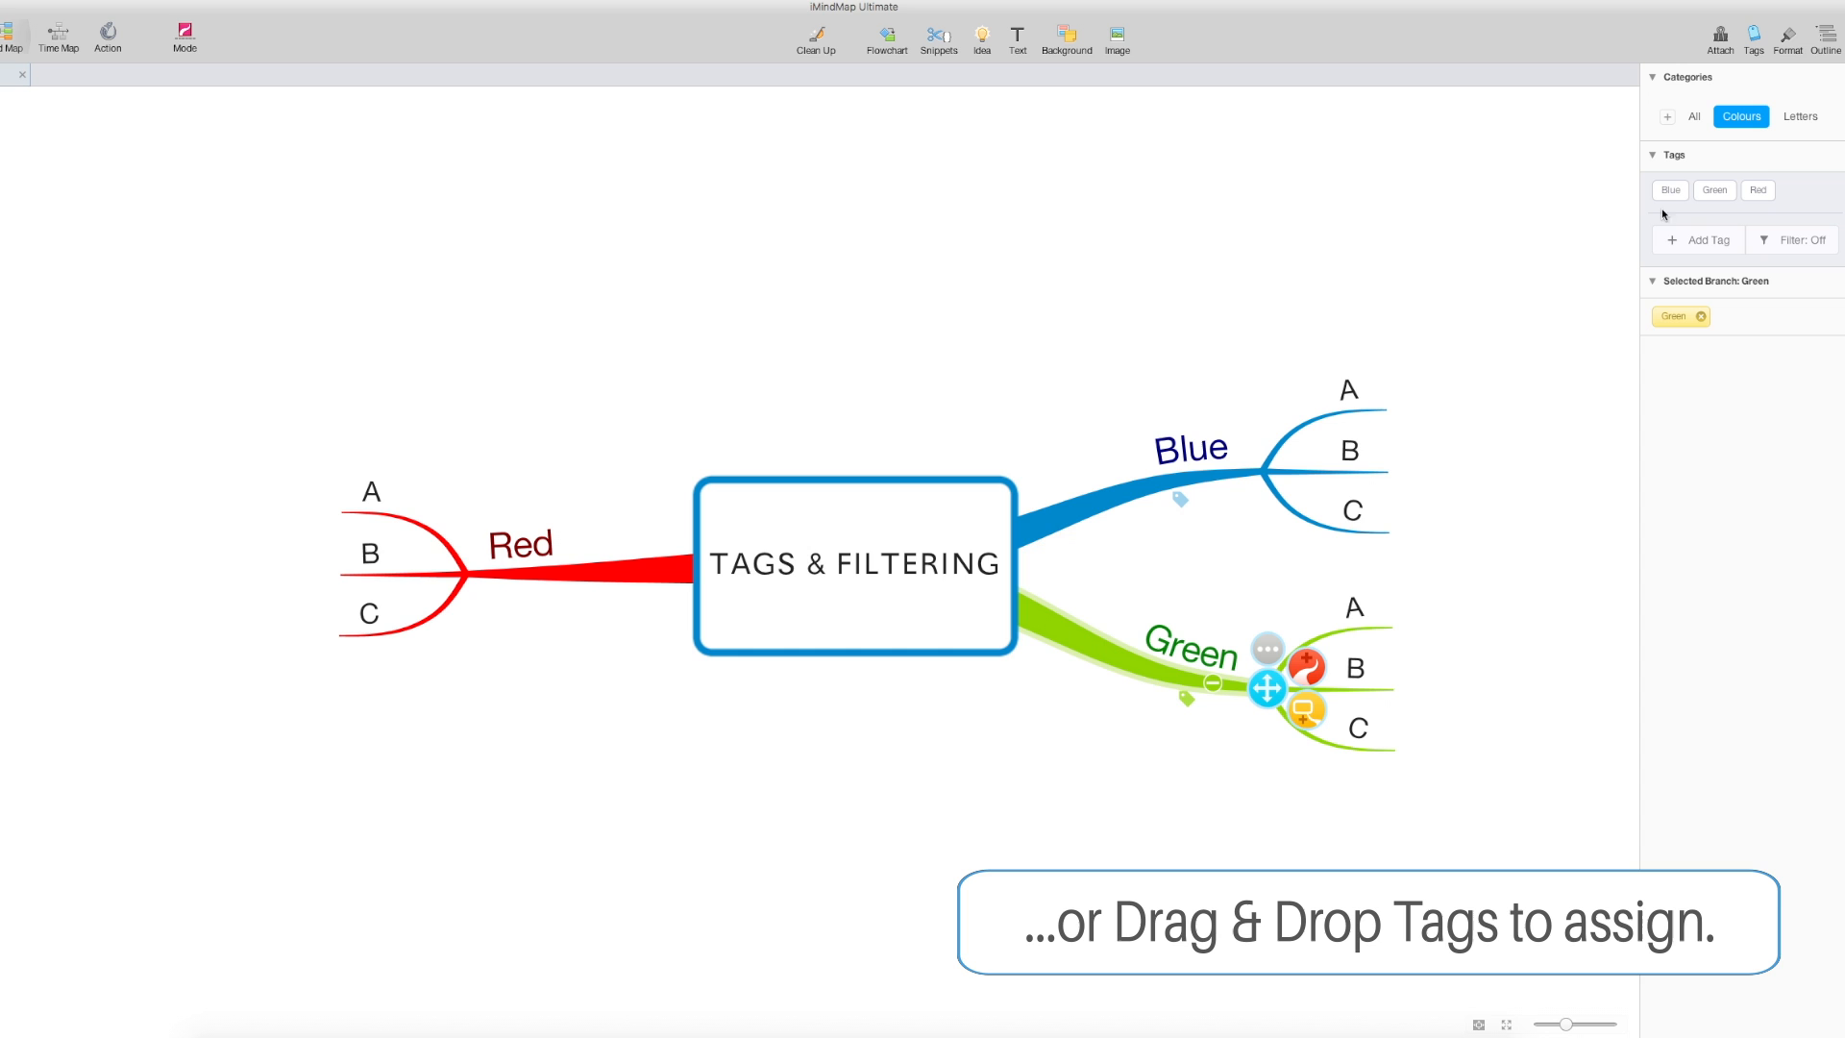
left_click(620, 575)
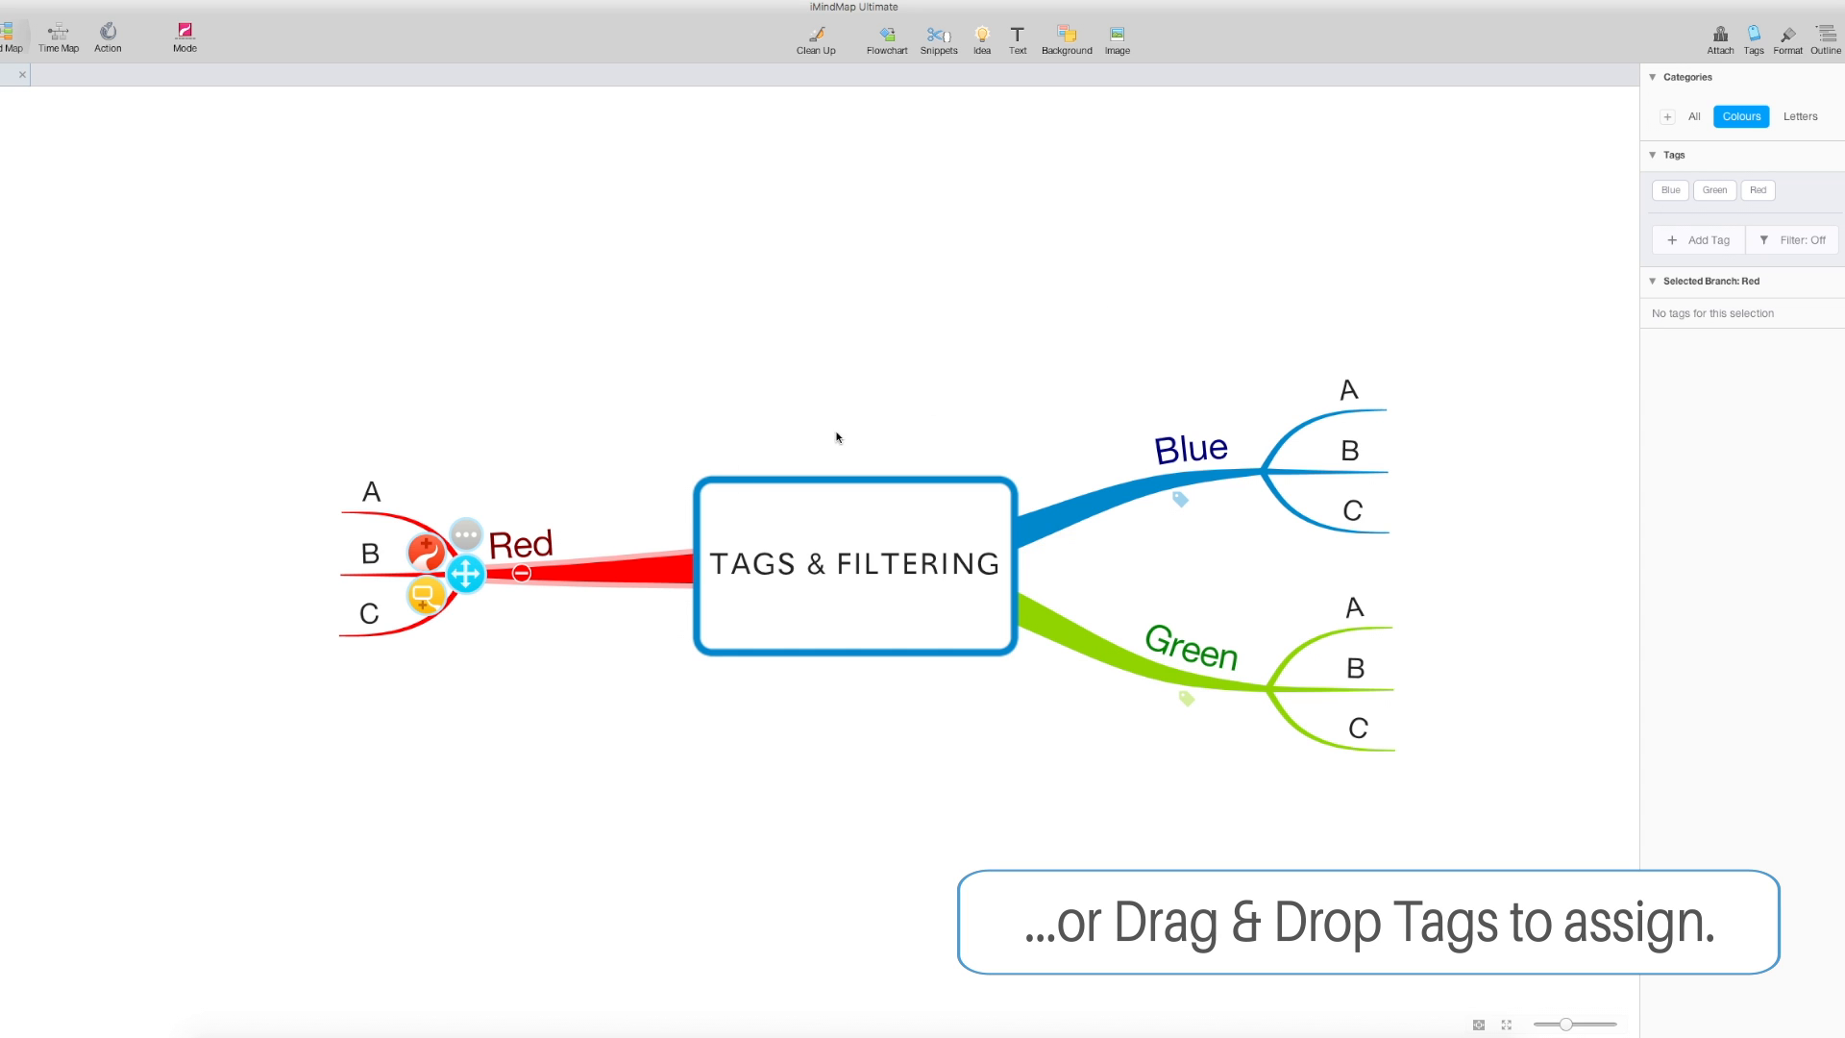
left_click(1757, 192)
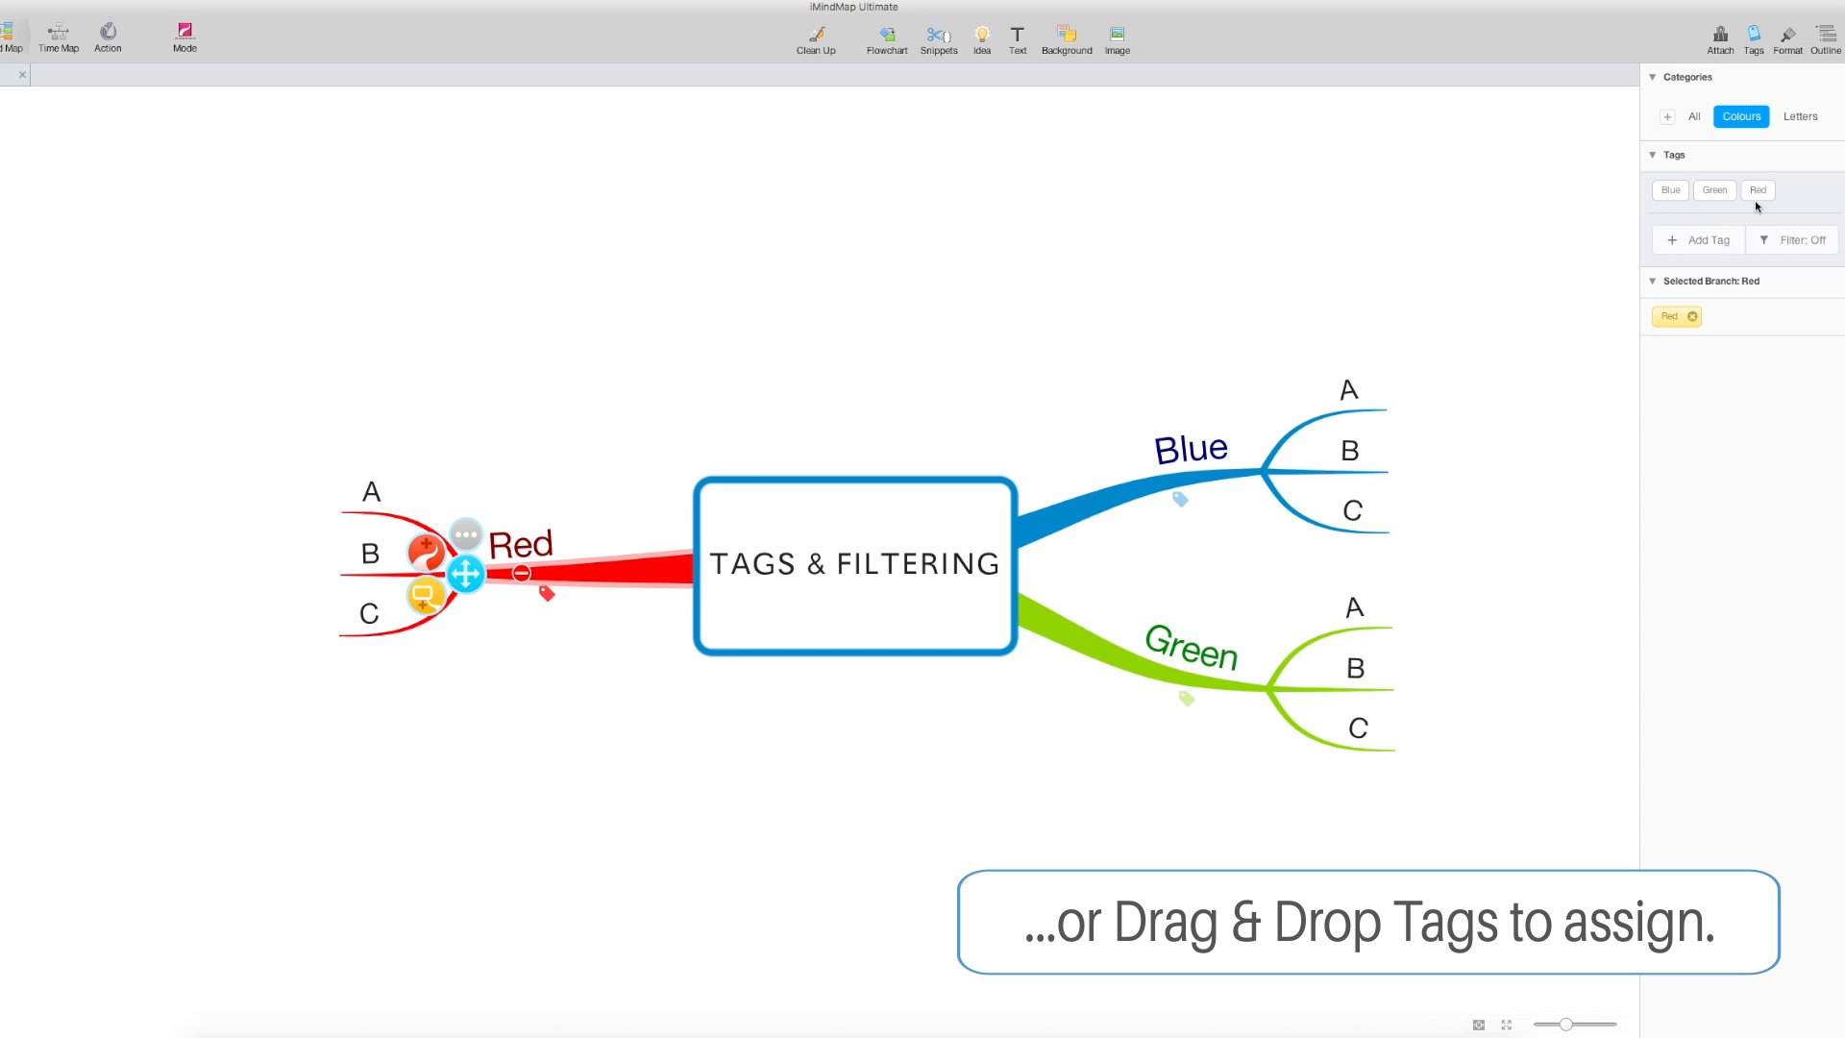
left_click(1785, 241)
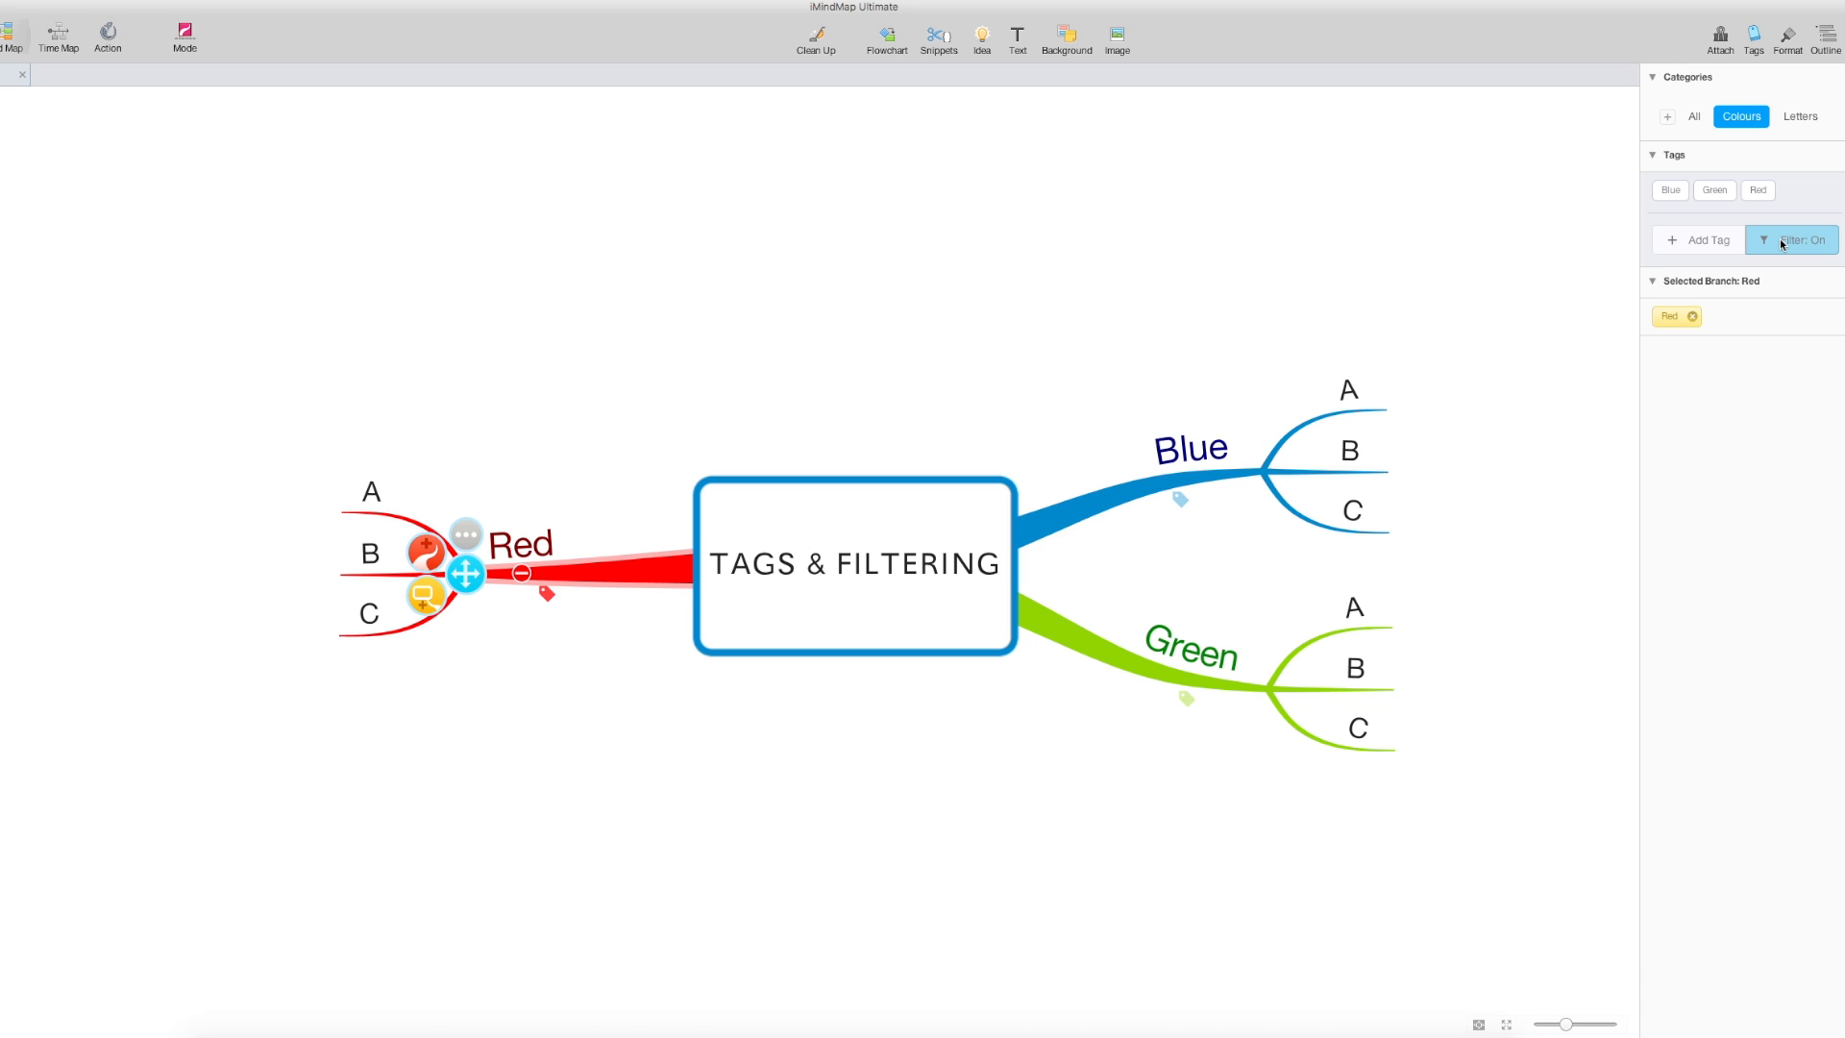
Filter the map to the Green branch, then the Red branch, then switch filtering off
left_click(1684, 210)
left_click(1713, 193)
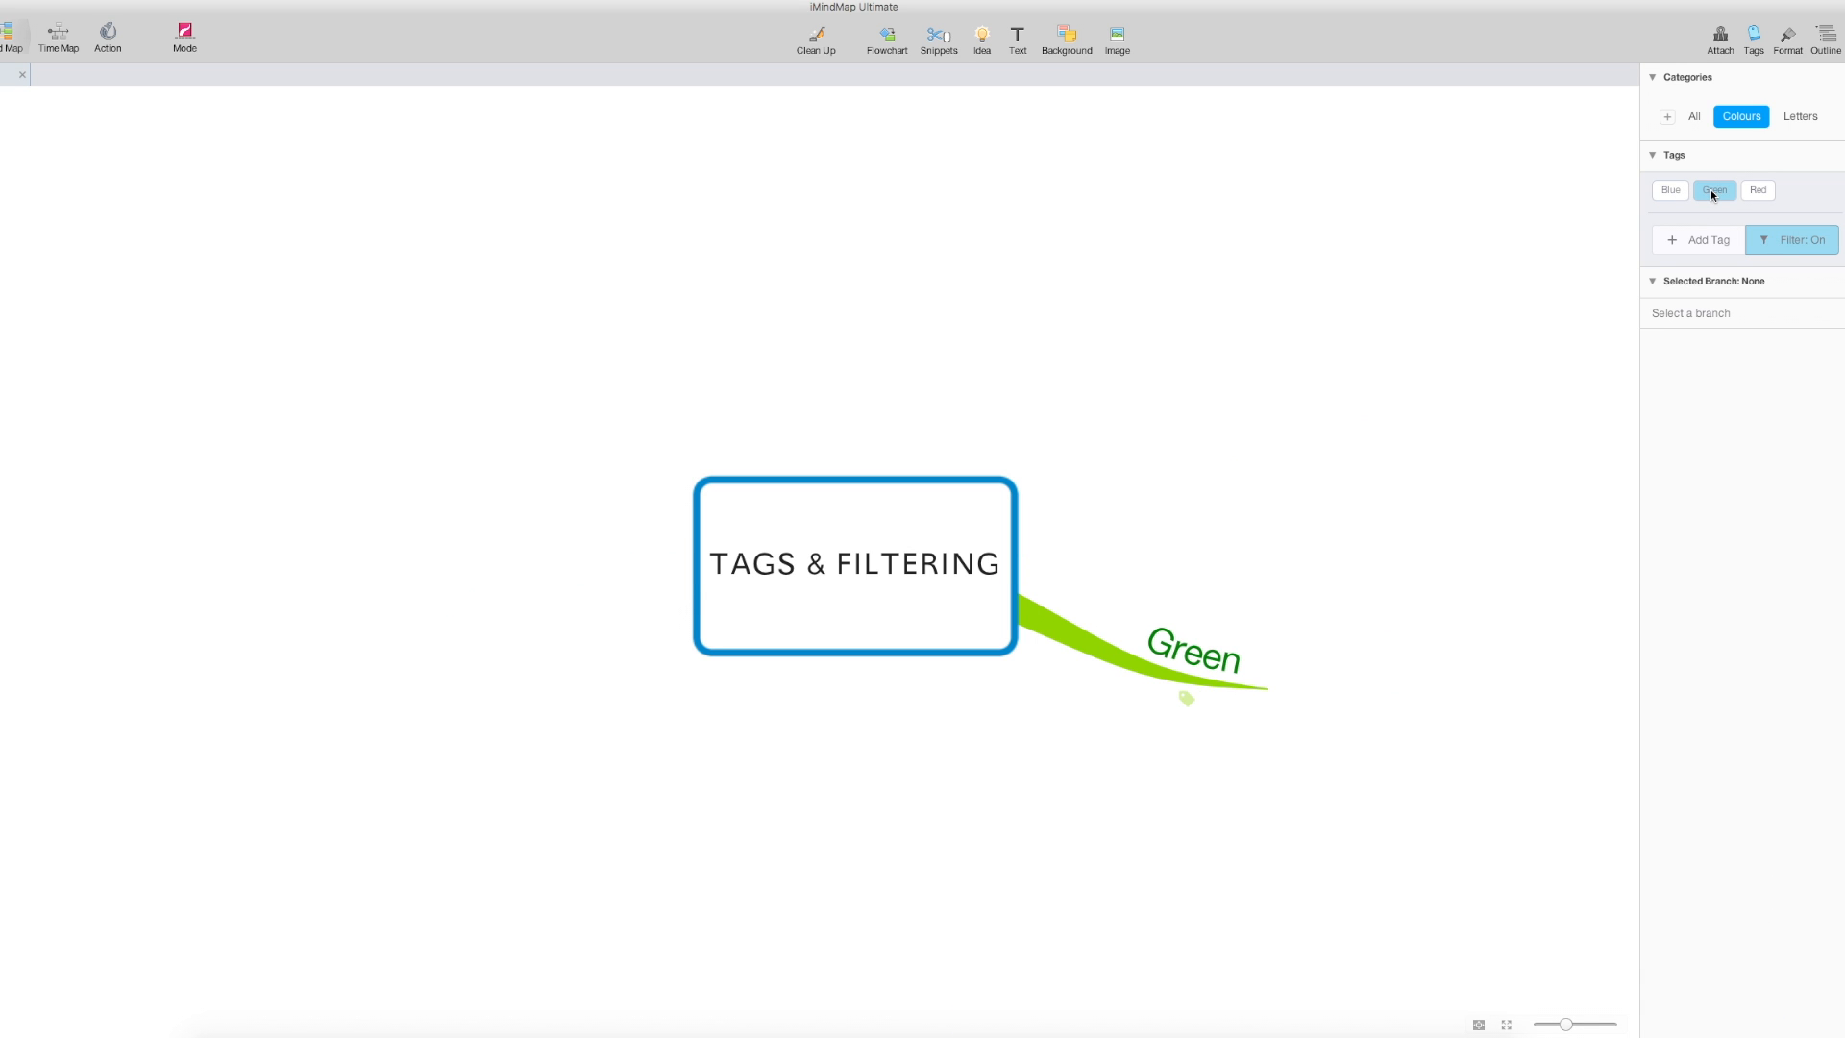
left_click(1713, 193)
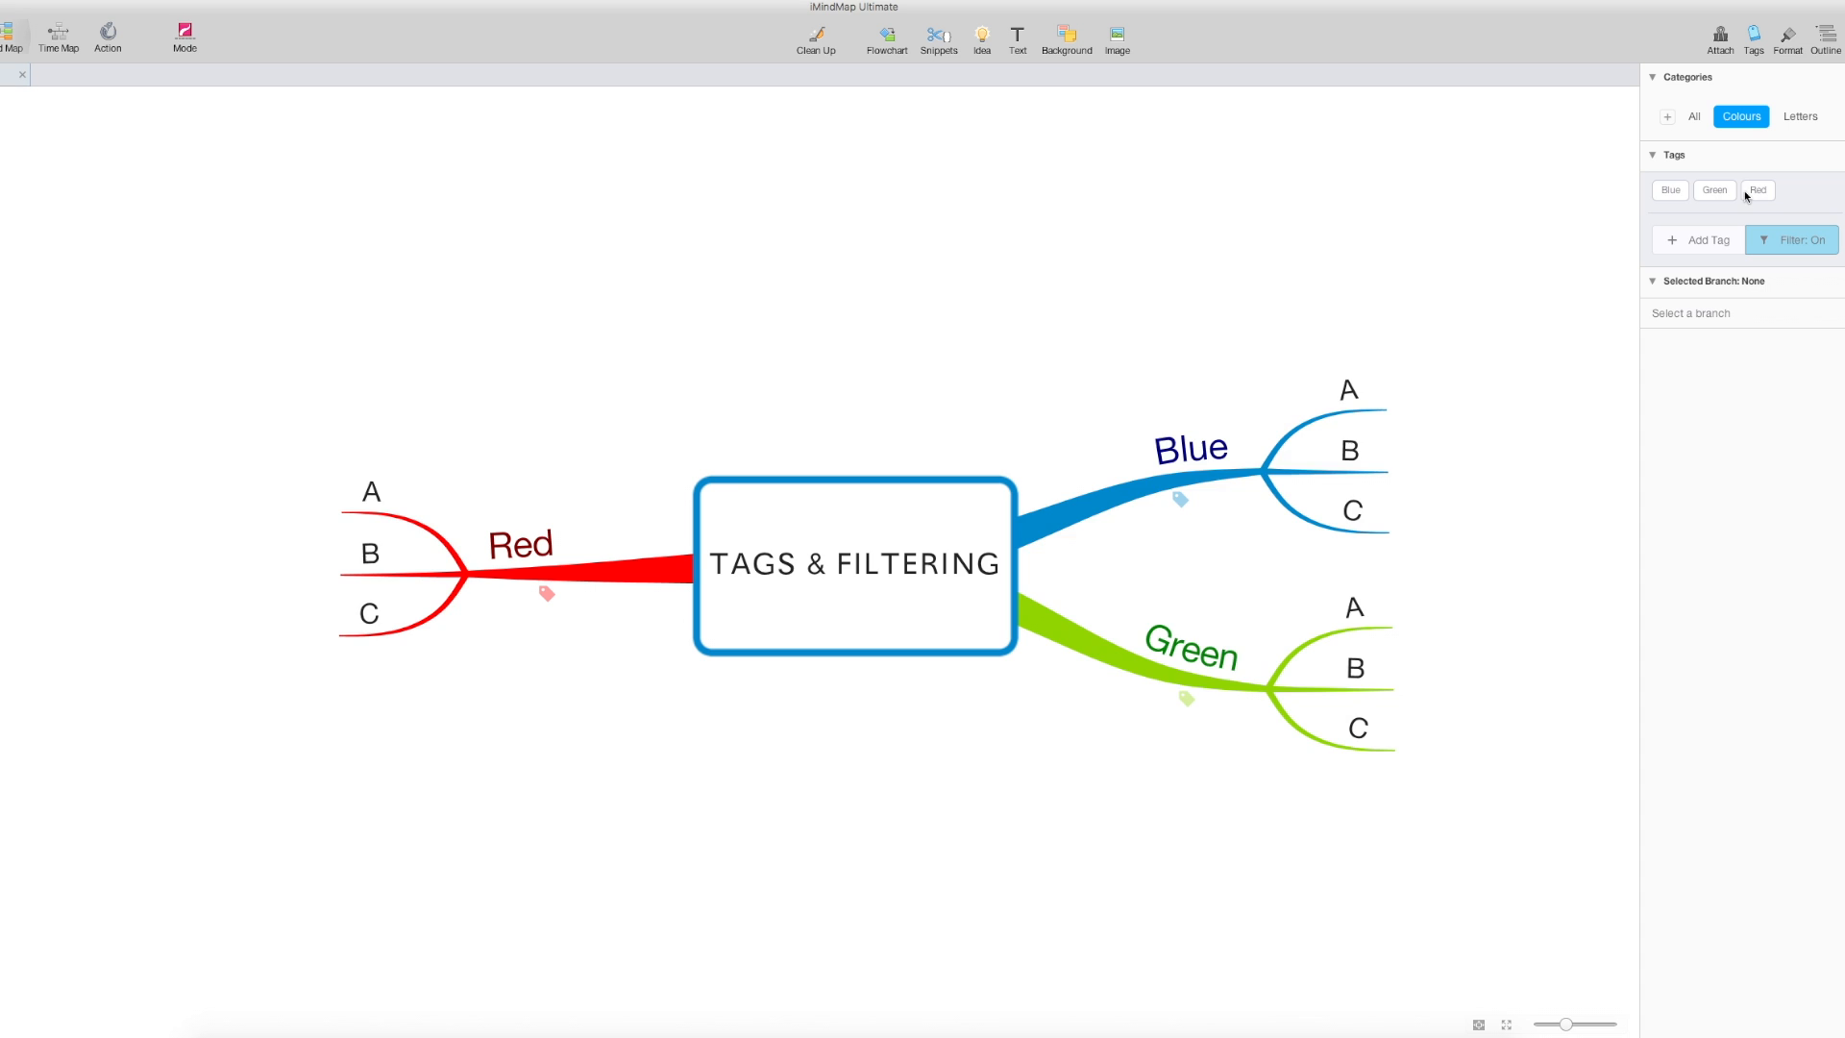
left_click(1758, 193)
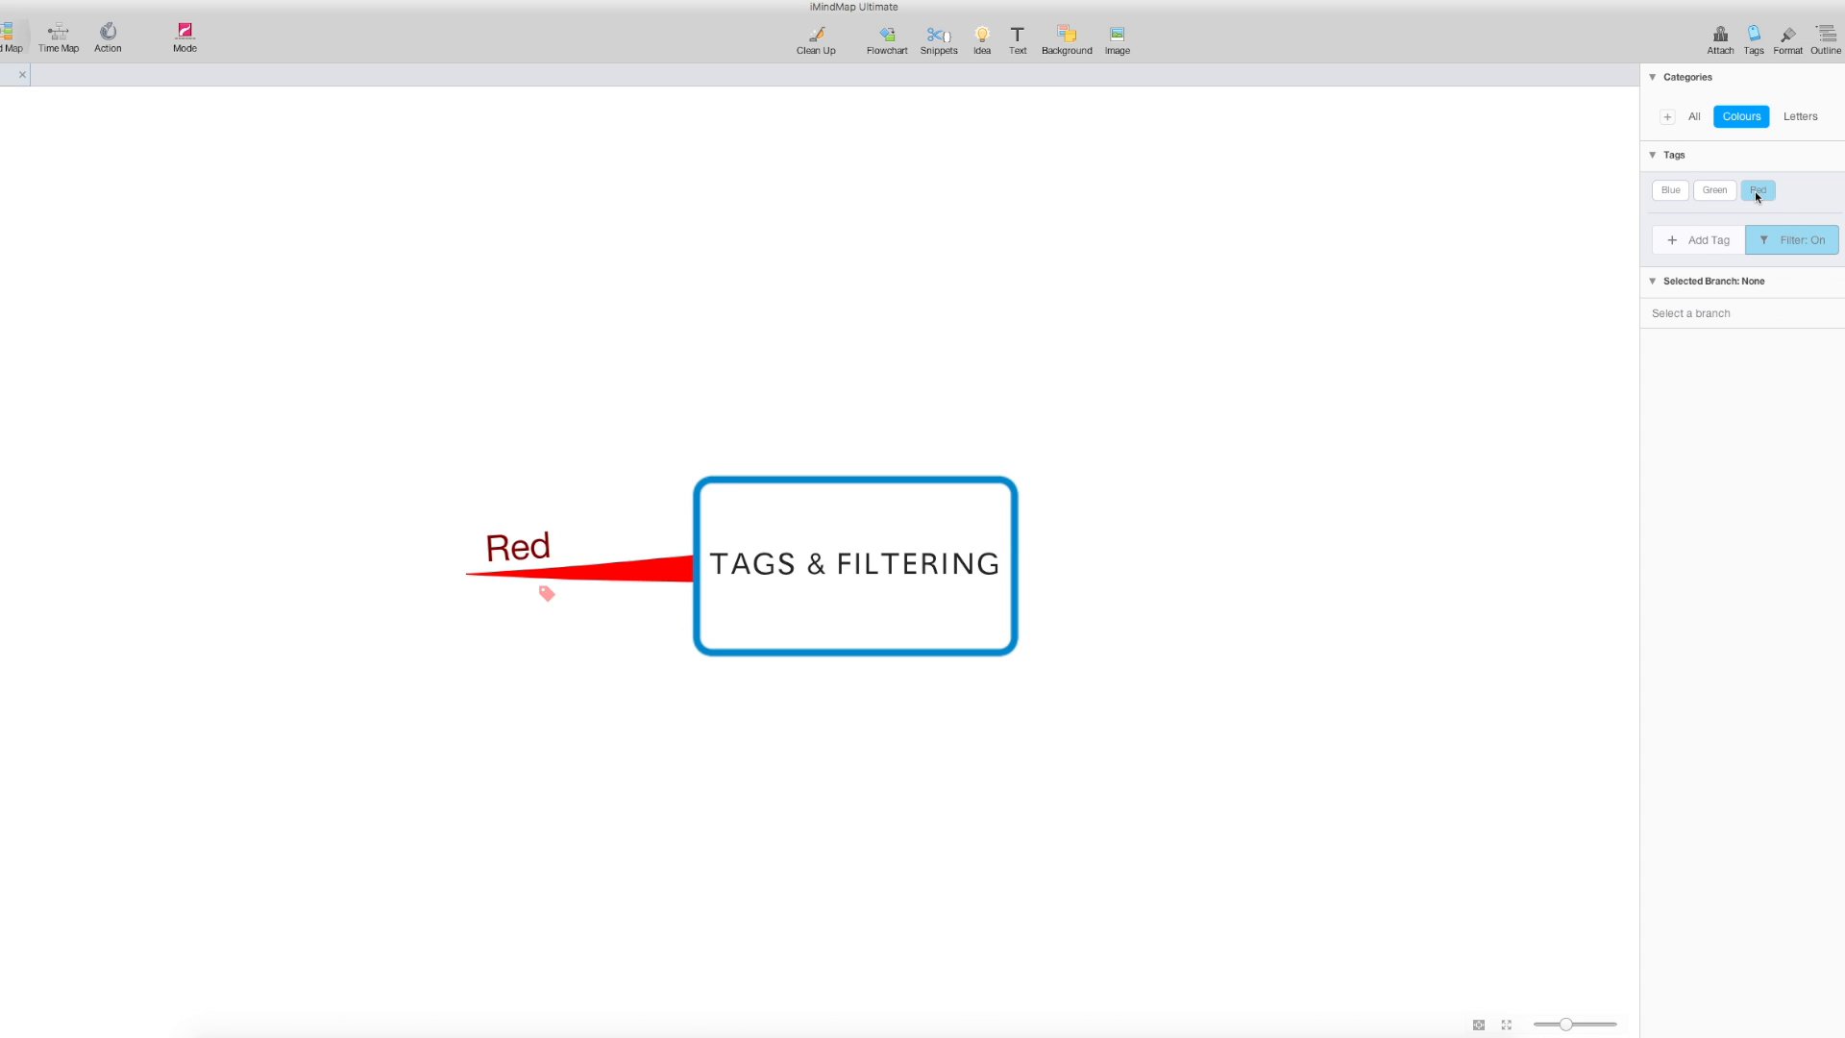
left_click(1757, 194)
left_click(1792, 240)
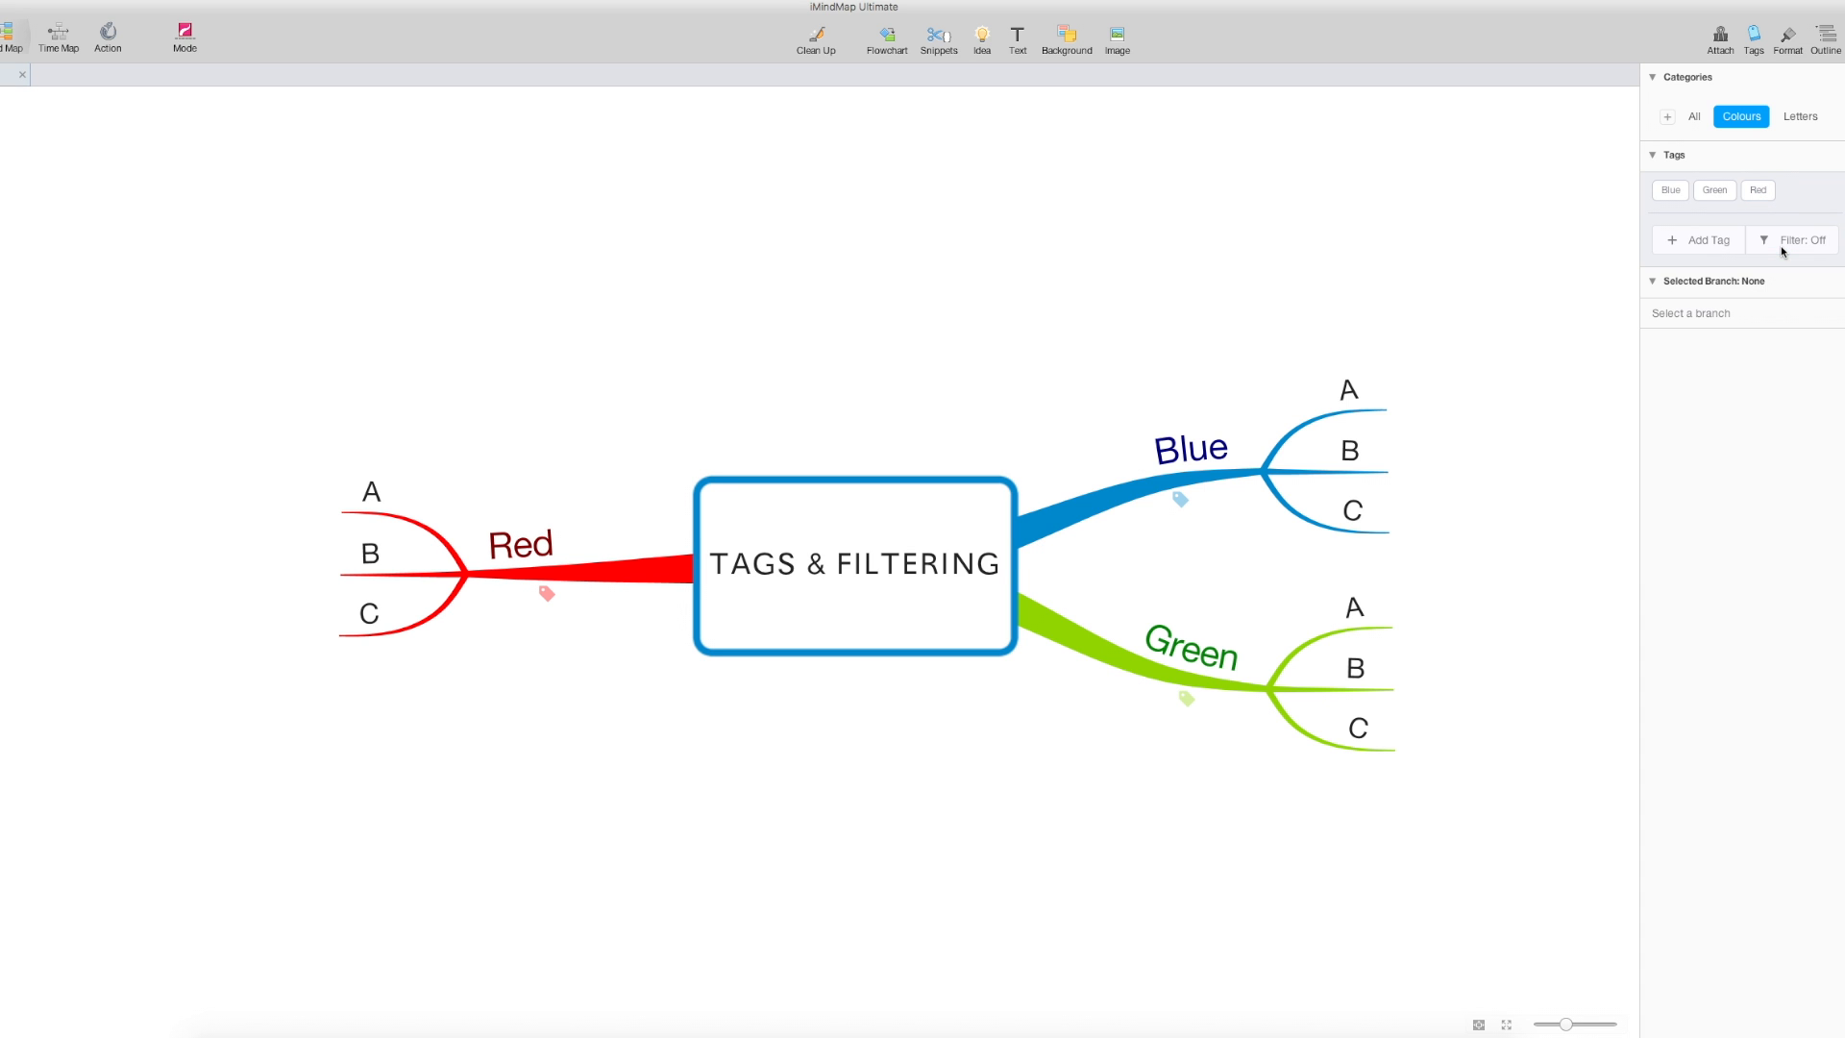
Select the Letters category, enable filtering and show only sub-branches tagged A
left_click(1801, 117)
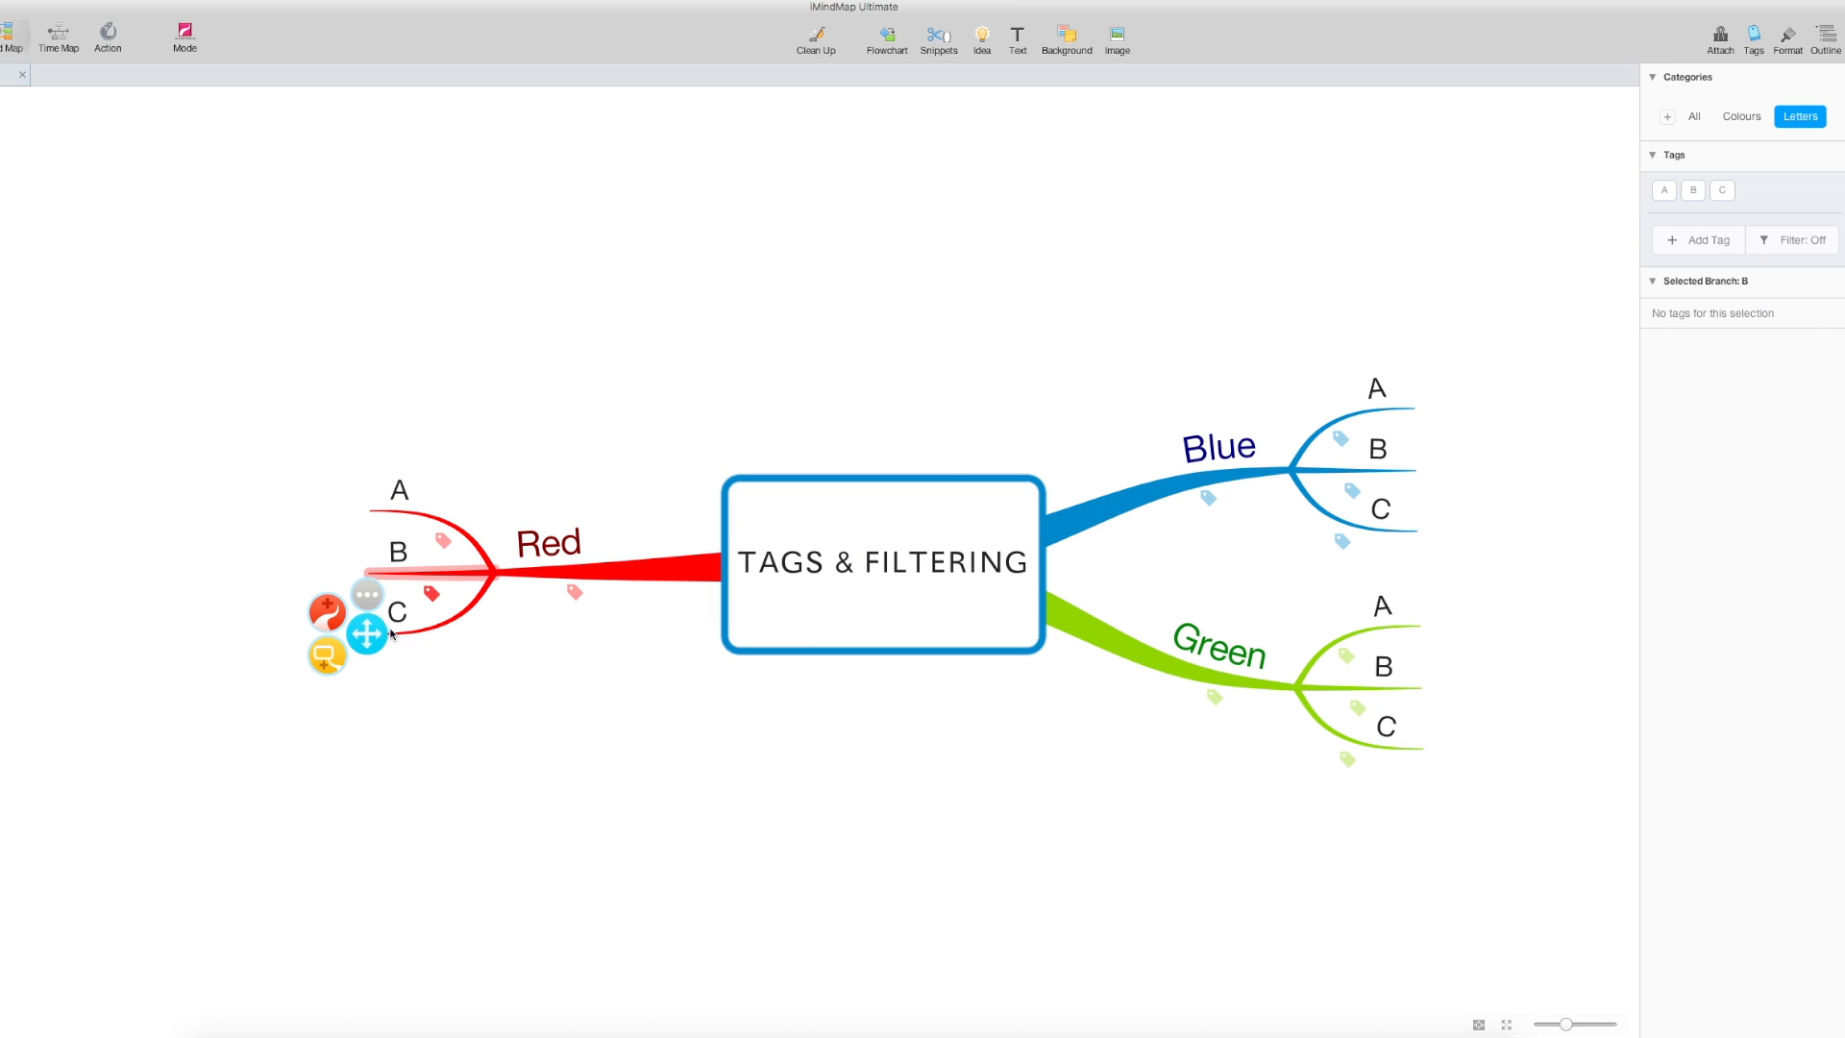
left_click(1116, 243)
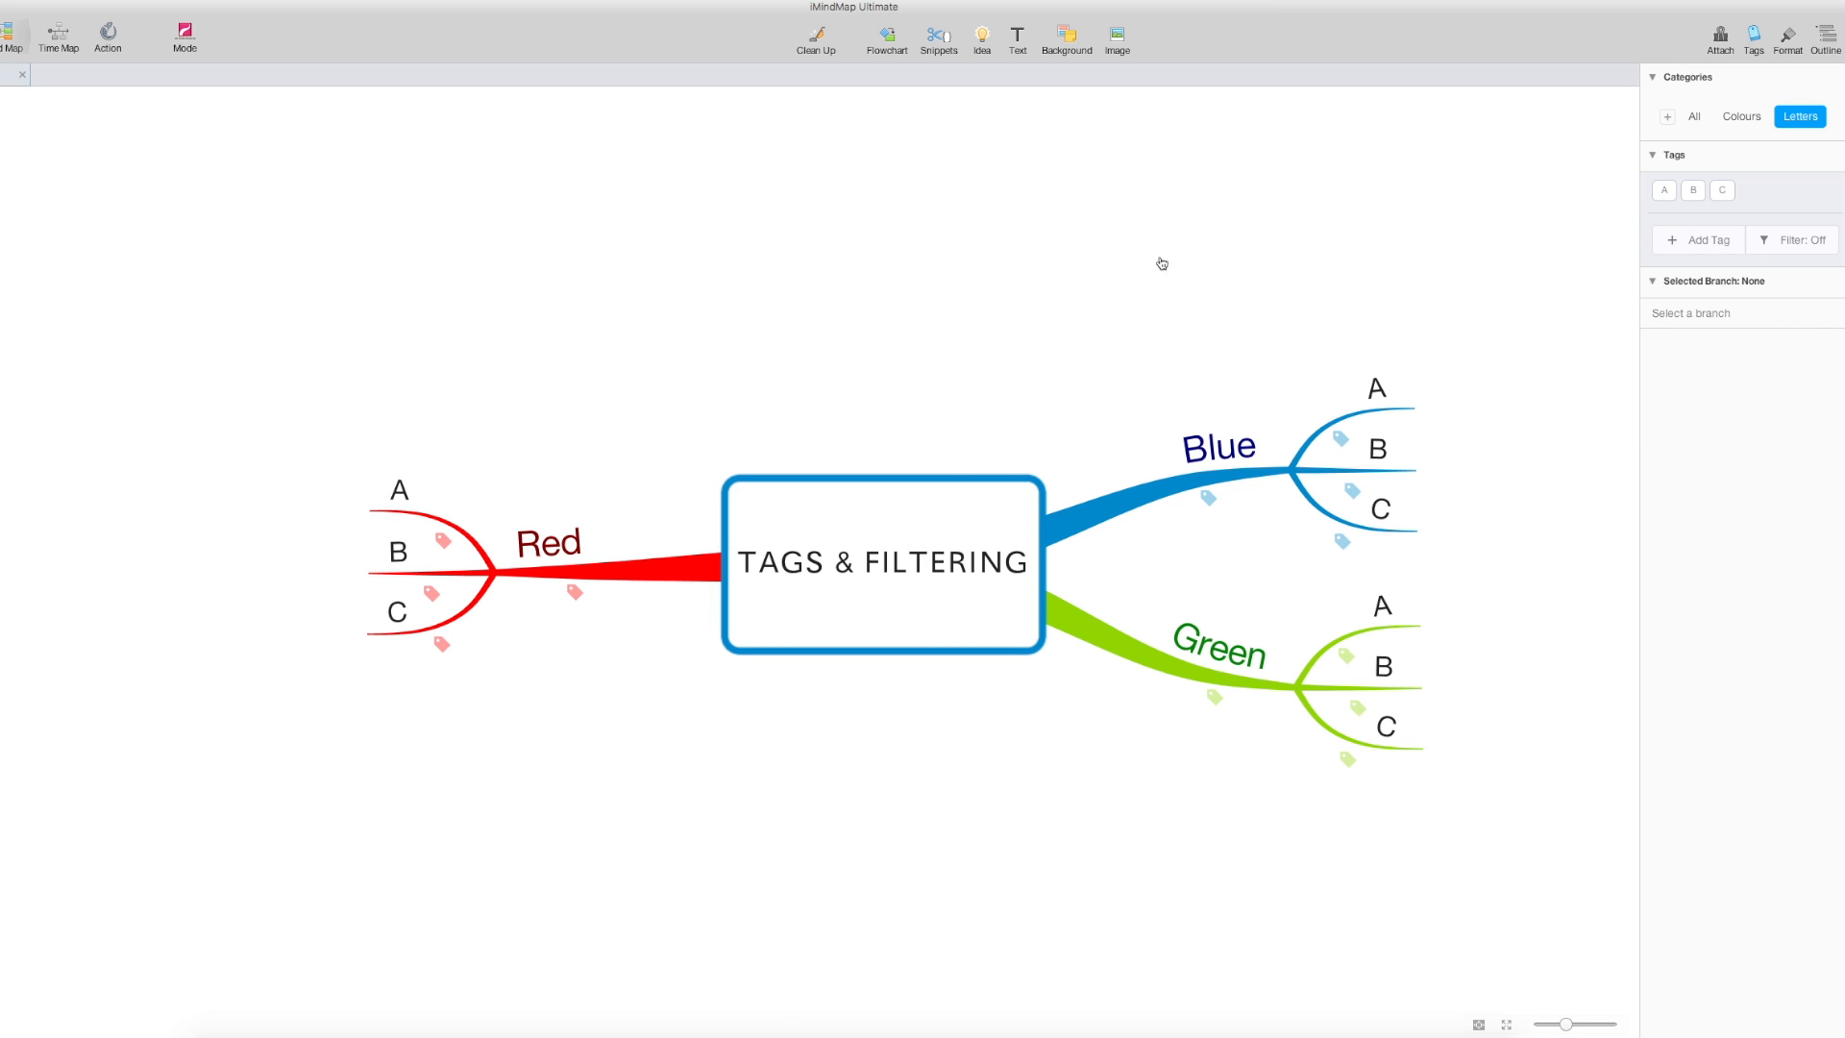
left_click(1798, 241)
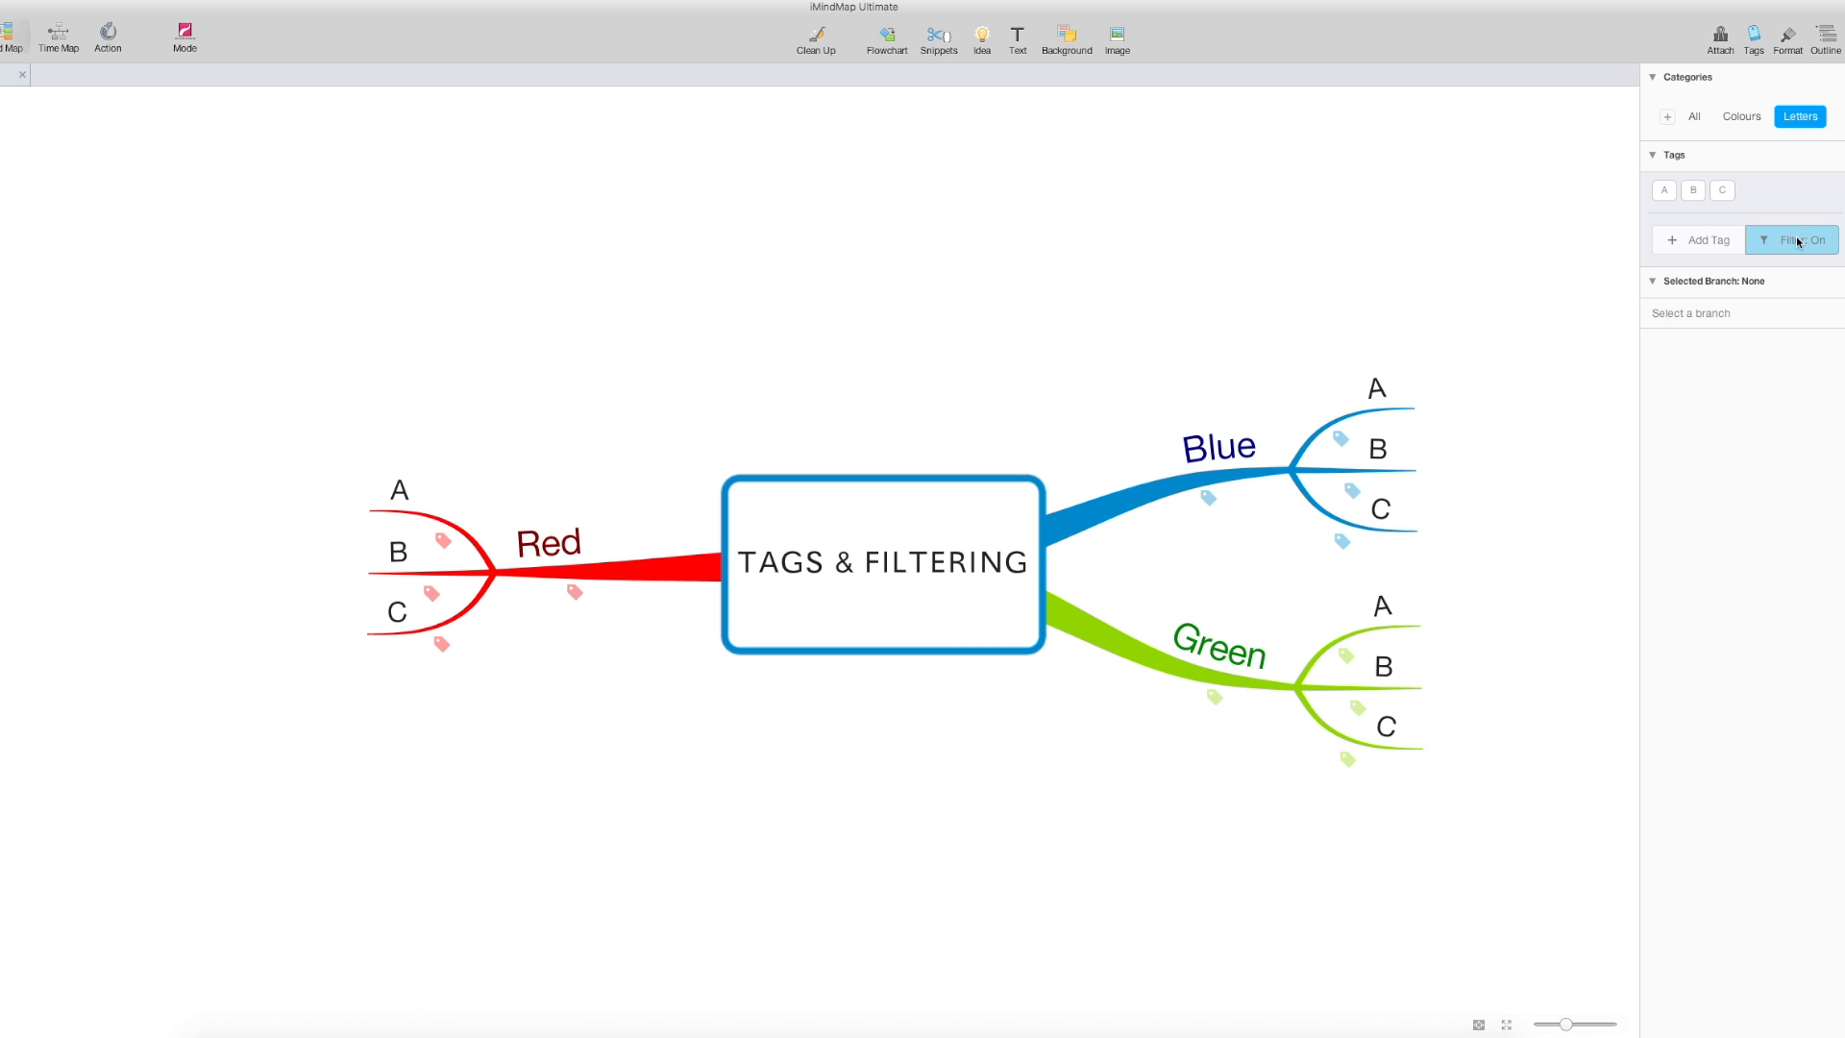
left_click(1664, 191)
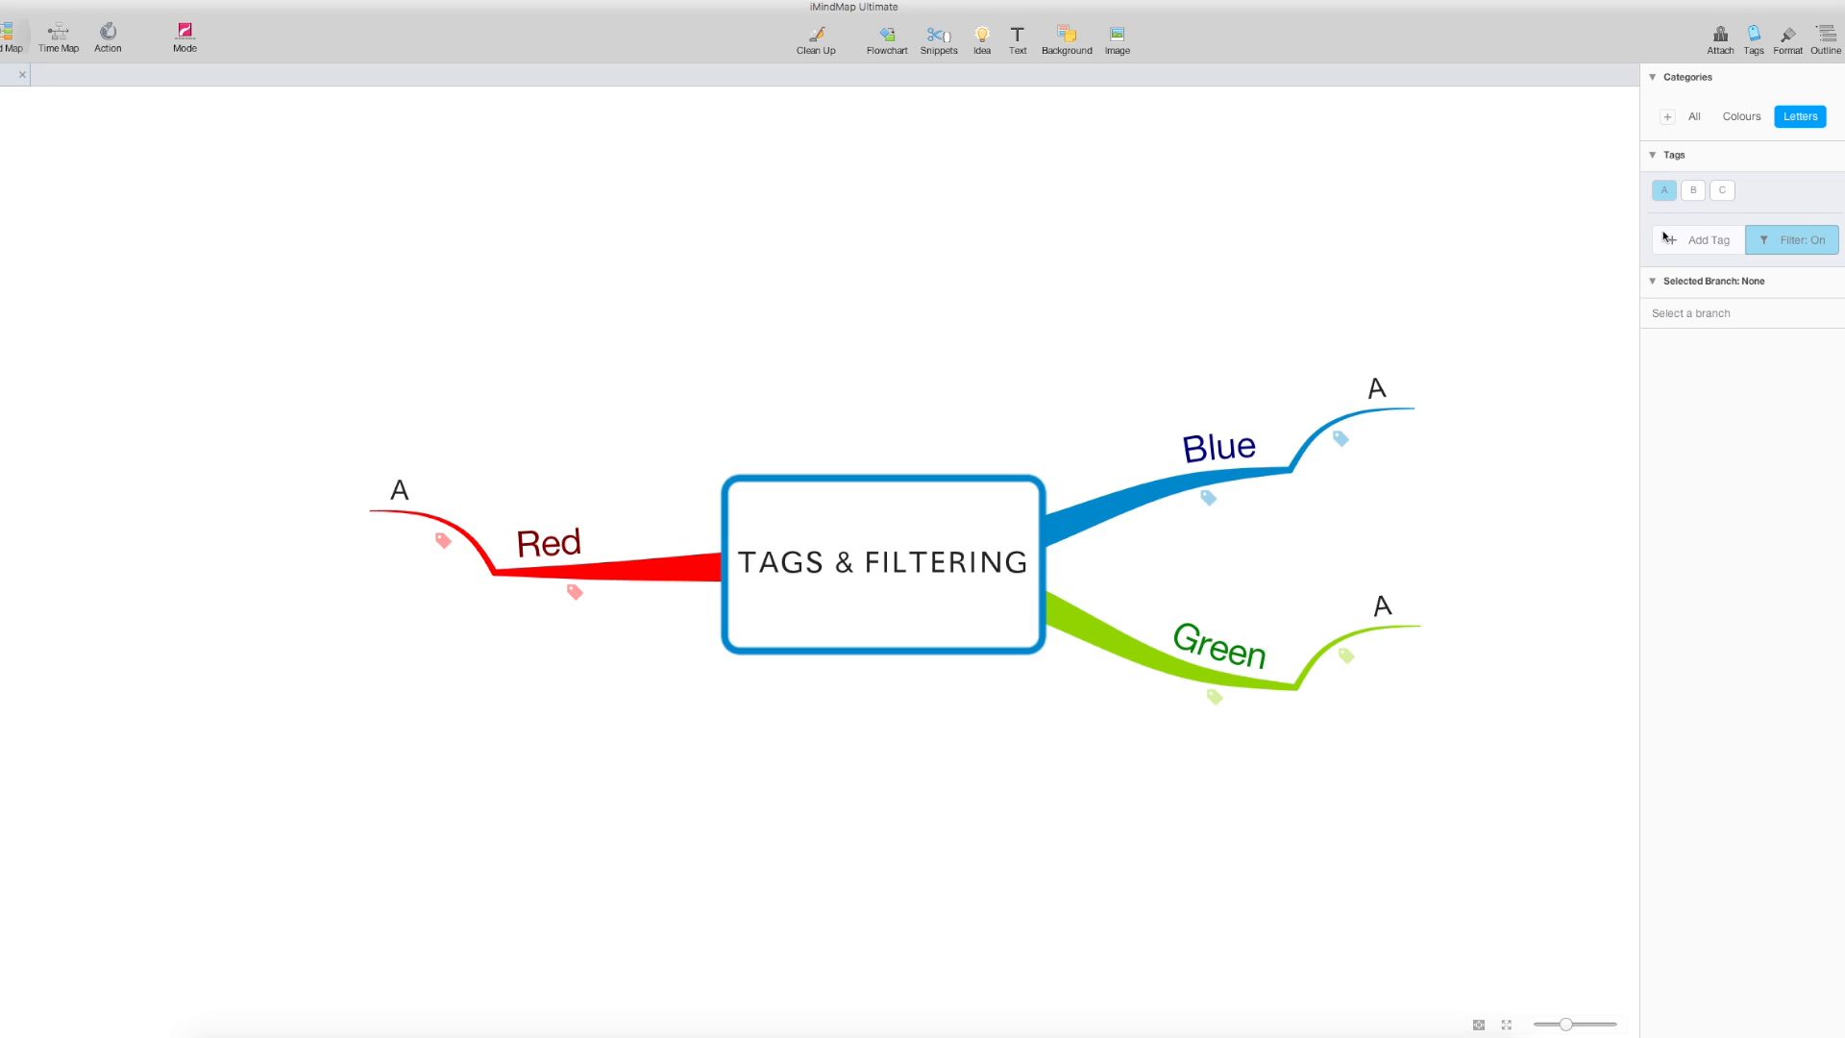
Filter the map to only B sub-branches, then only C sub-branches
left_click(1665, 191)
left_click(1694, 191)
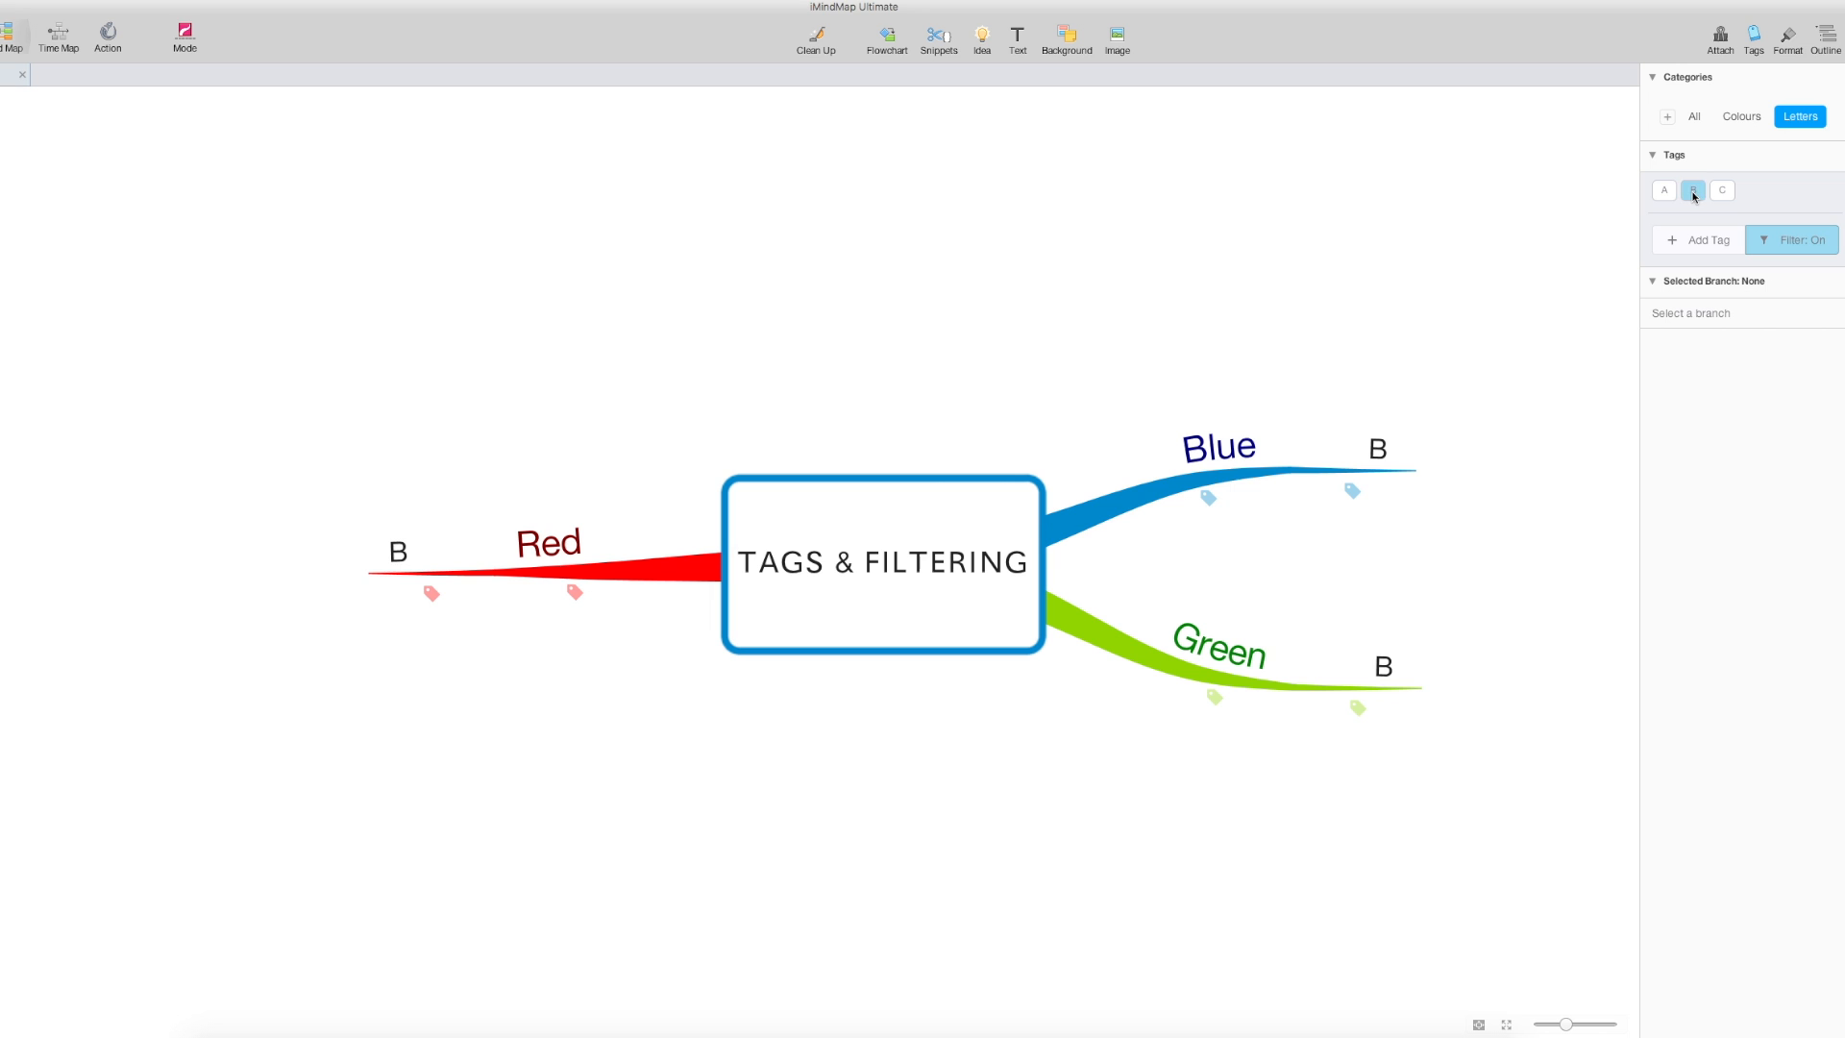
left_click(1694, 194)
left_click(1723, 191)
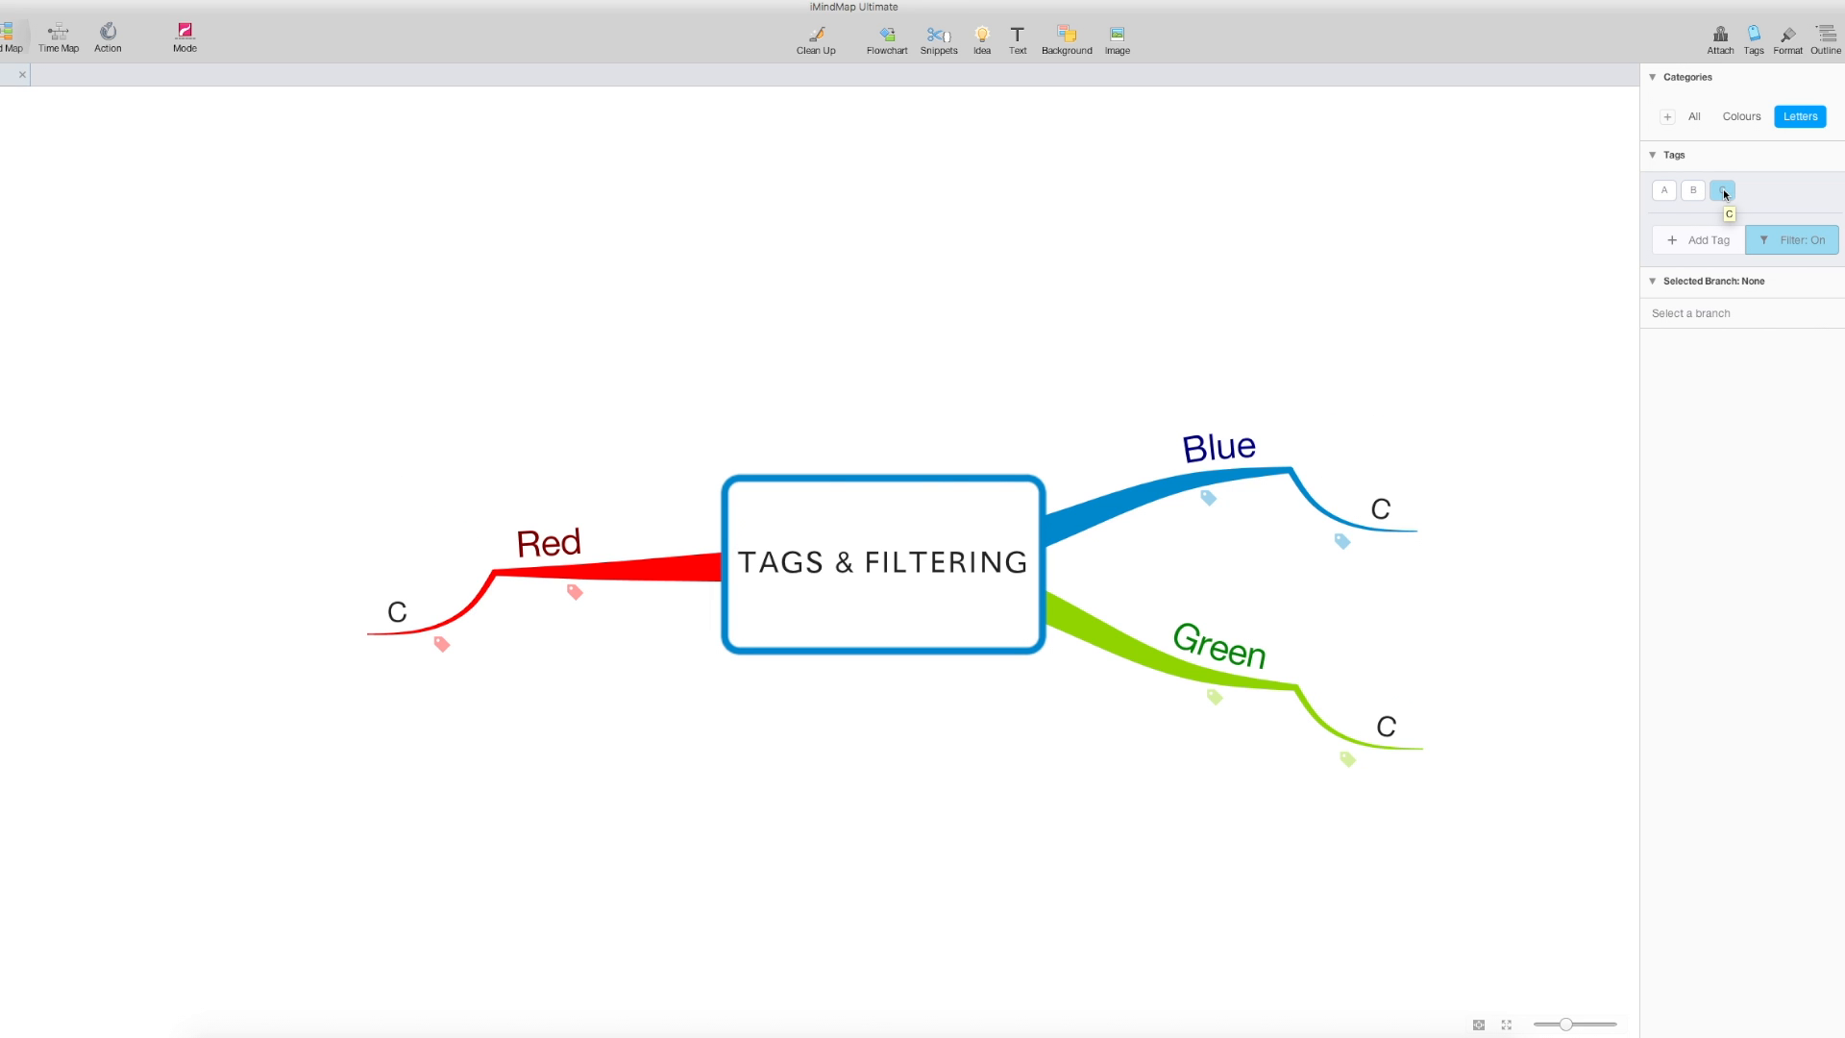
Filter by letter pairs B+C, A+C and A+B, then clear the B filter
left_click(1694, 192)
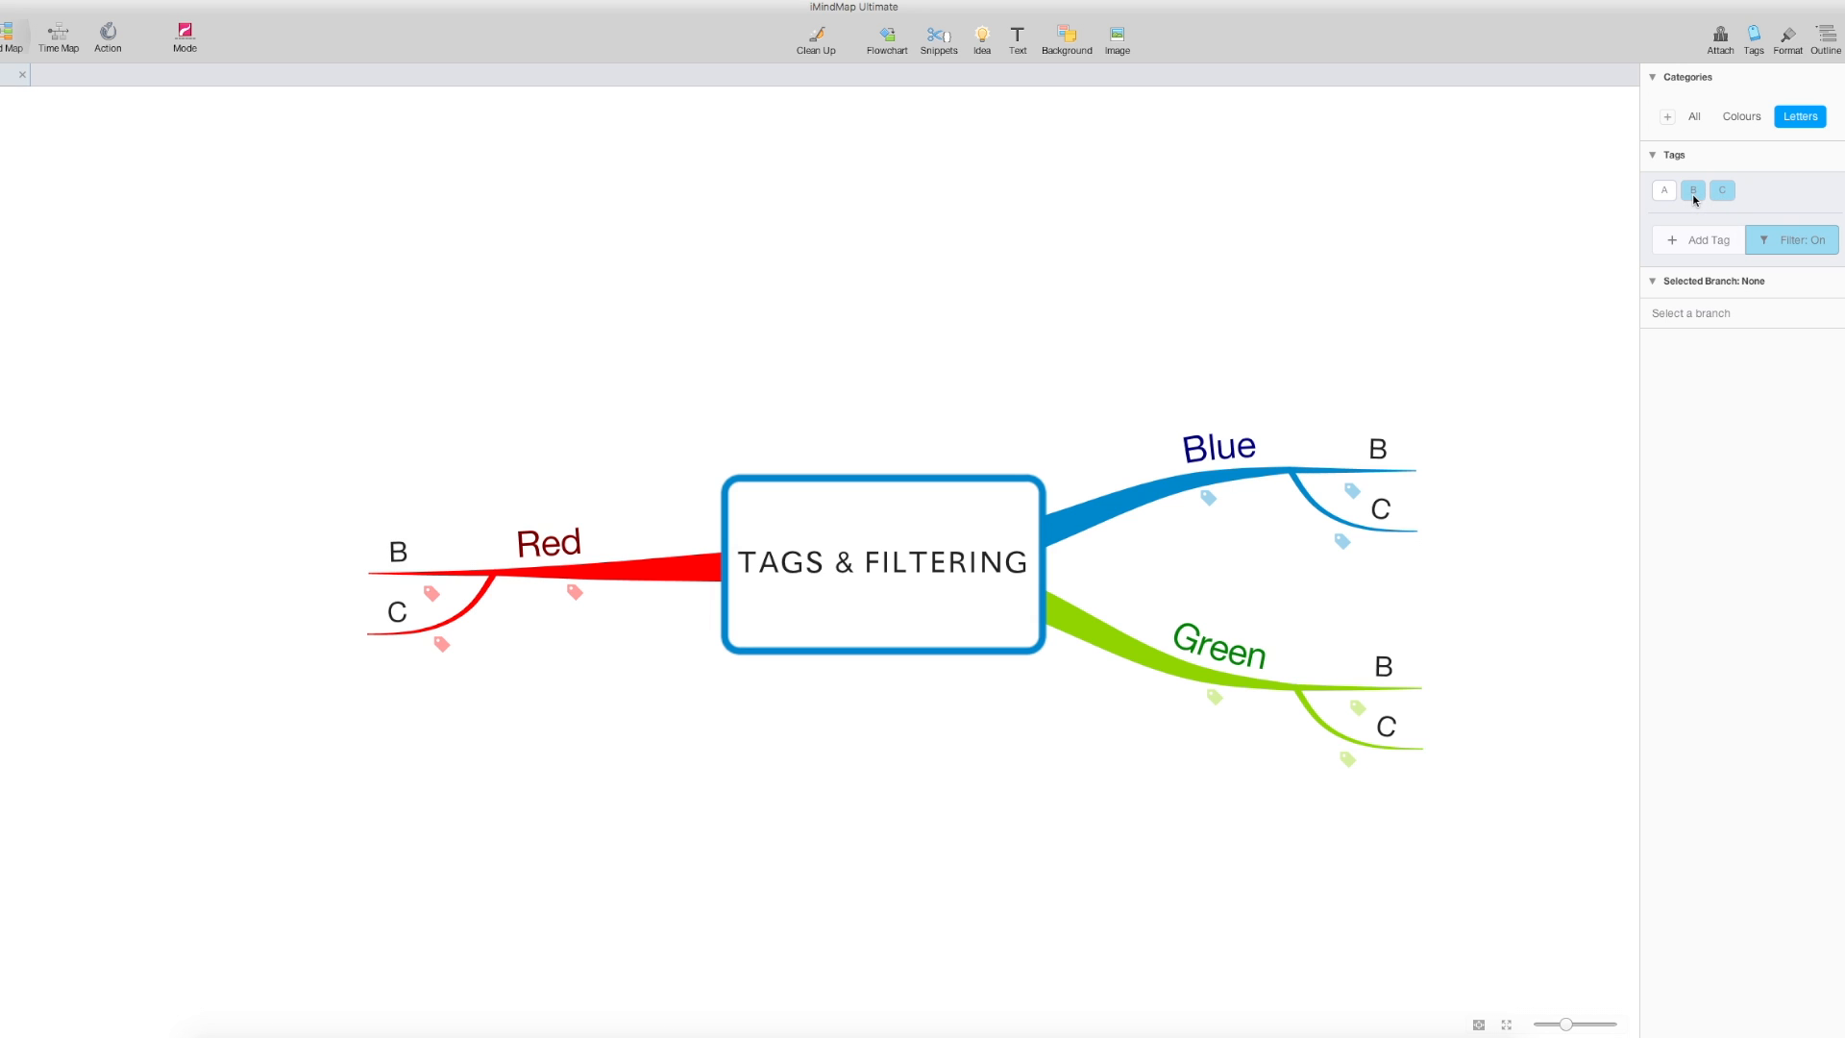
left_click(1696, 193)
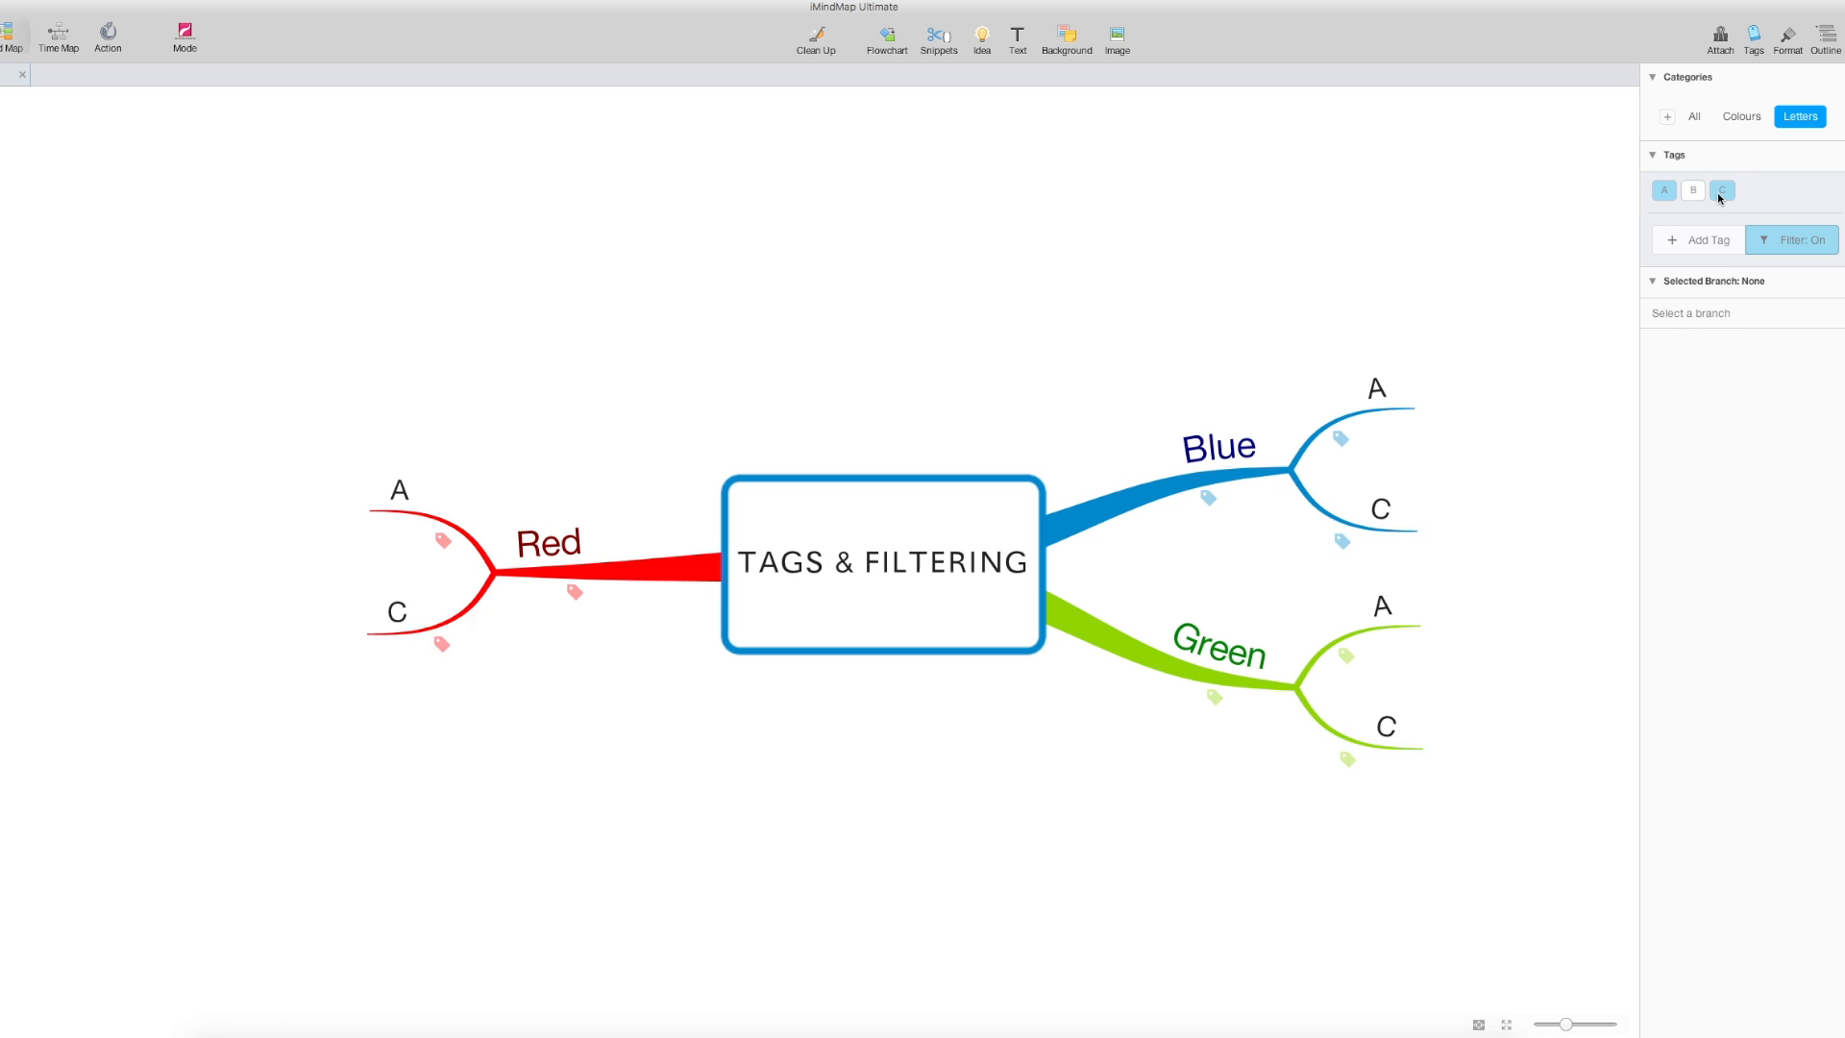
left_click(1720, 192)
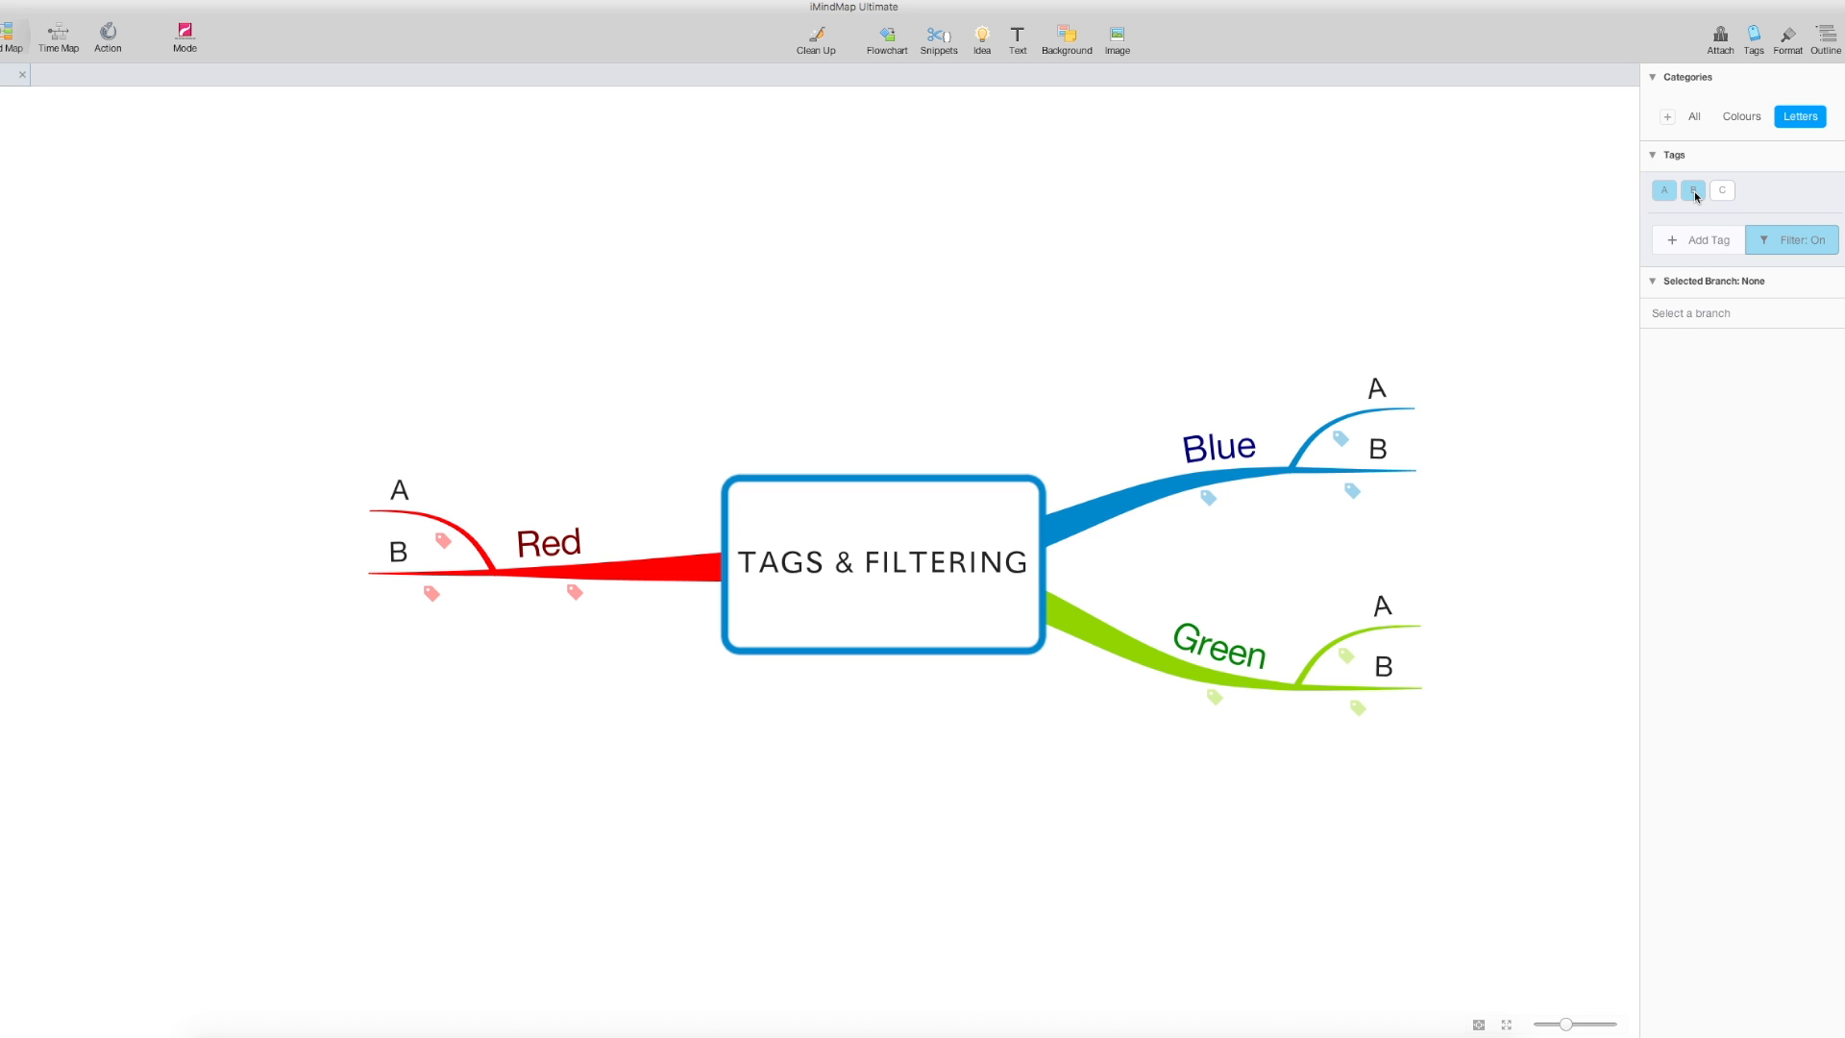
left_click(1696, 193)
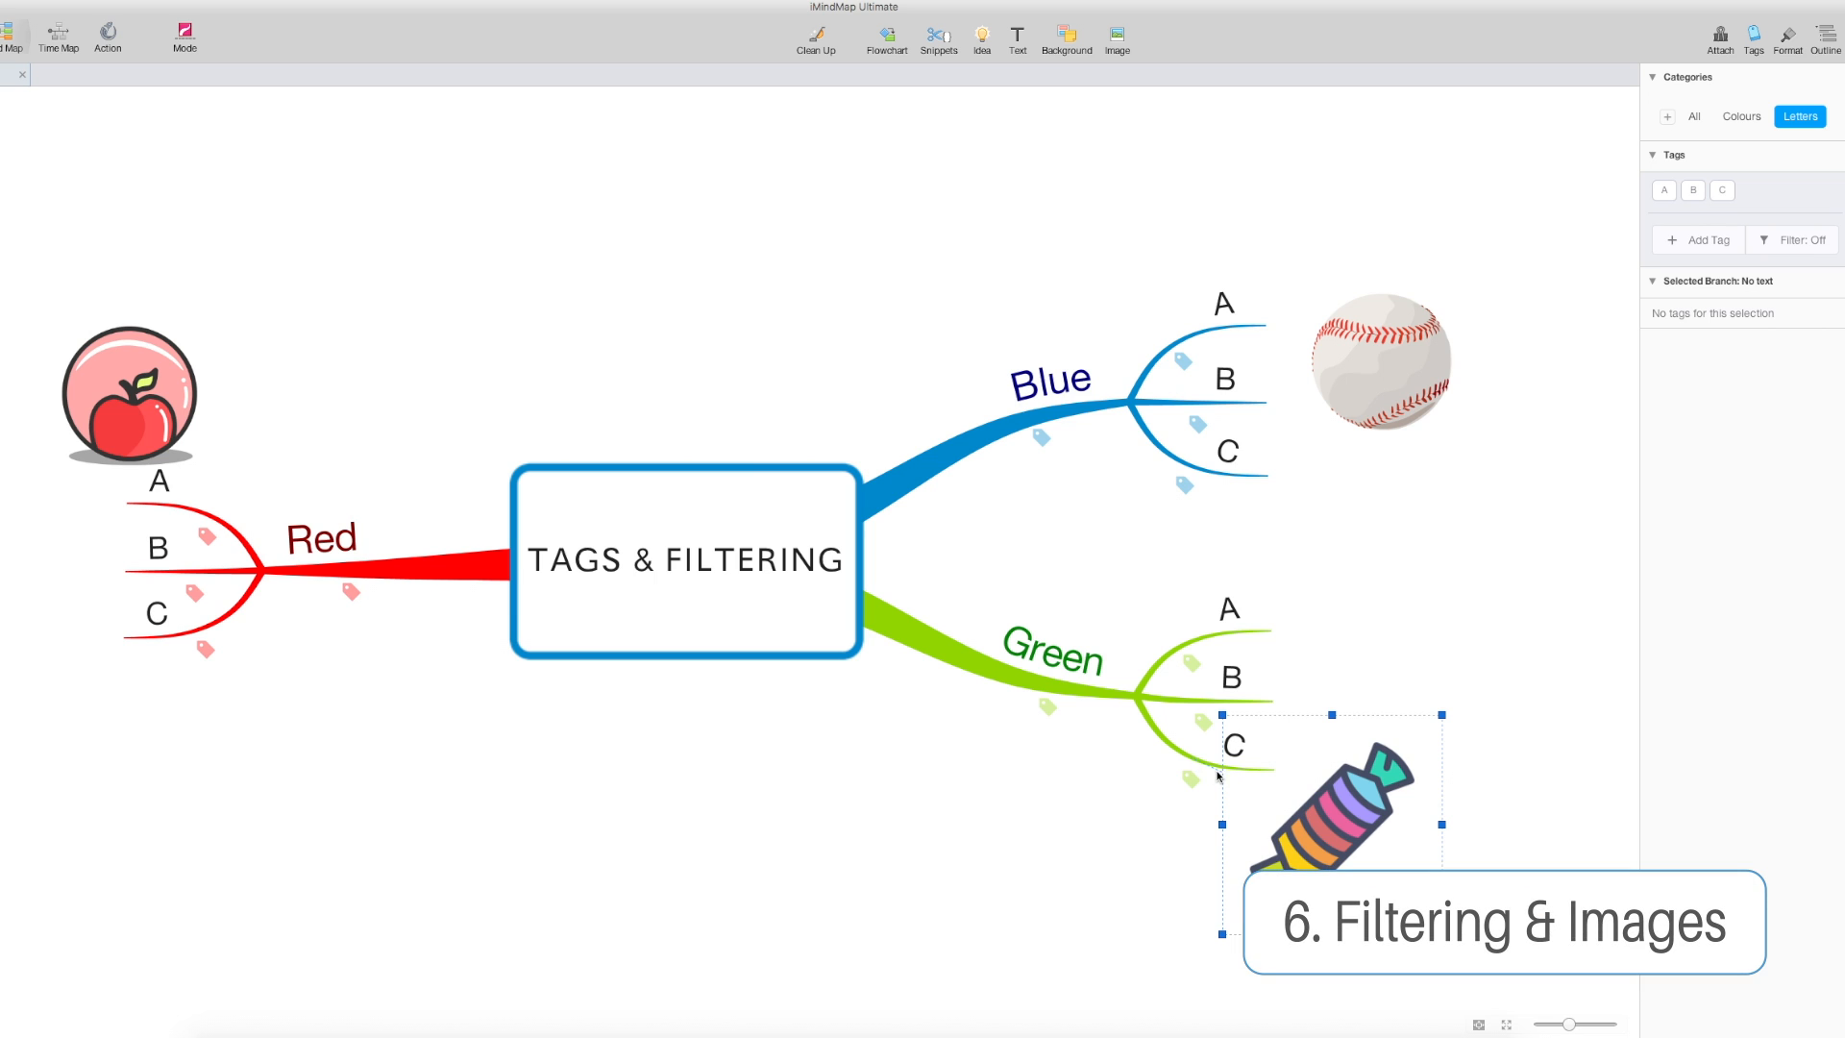
Select the baseball and apple images to check their branches, then enable tag filtering
left_click(1347, 396)
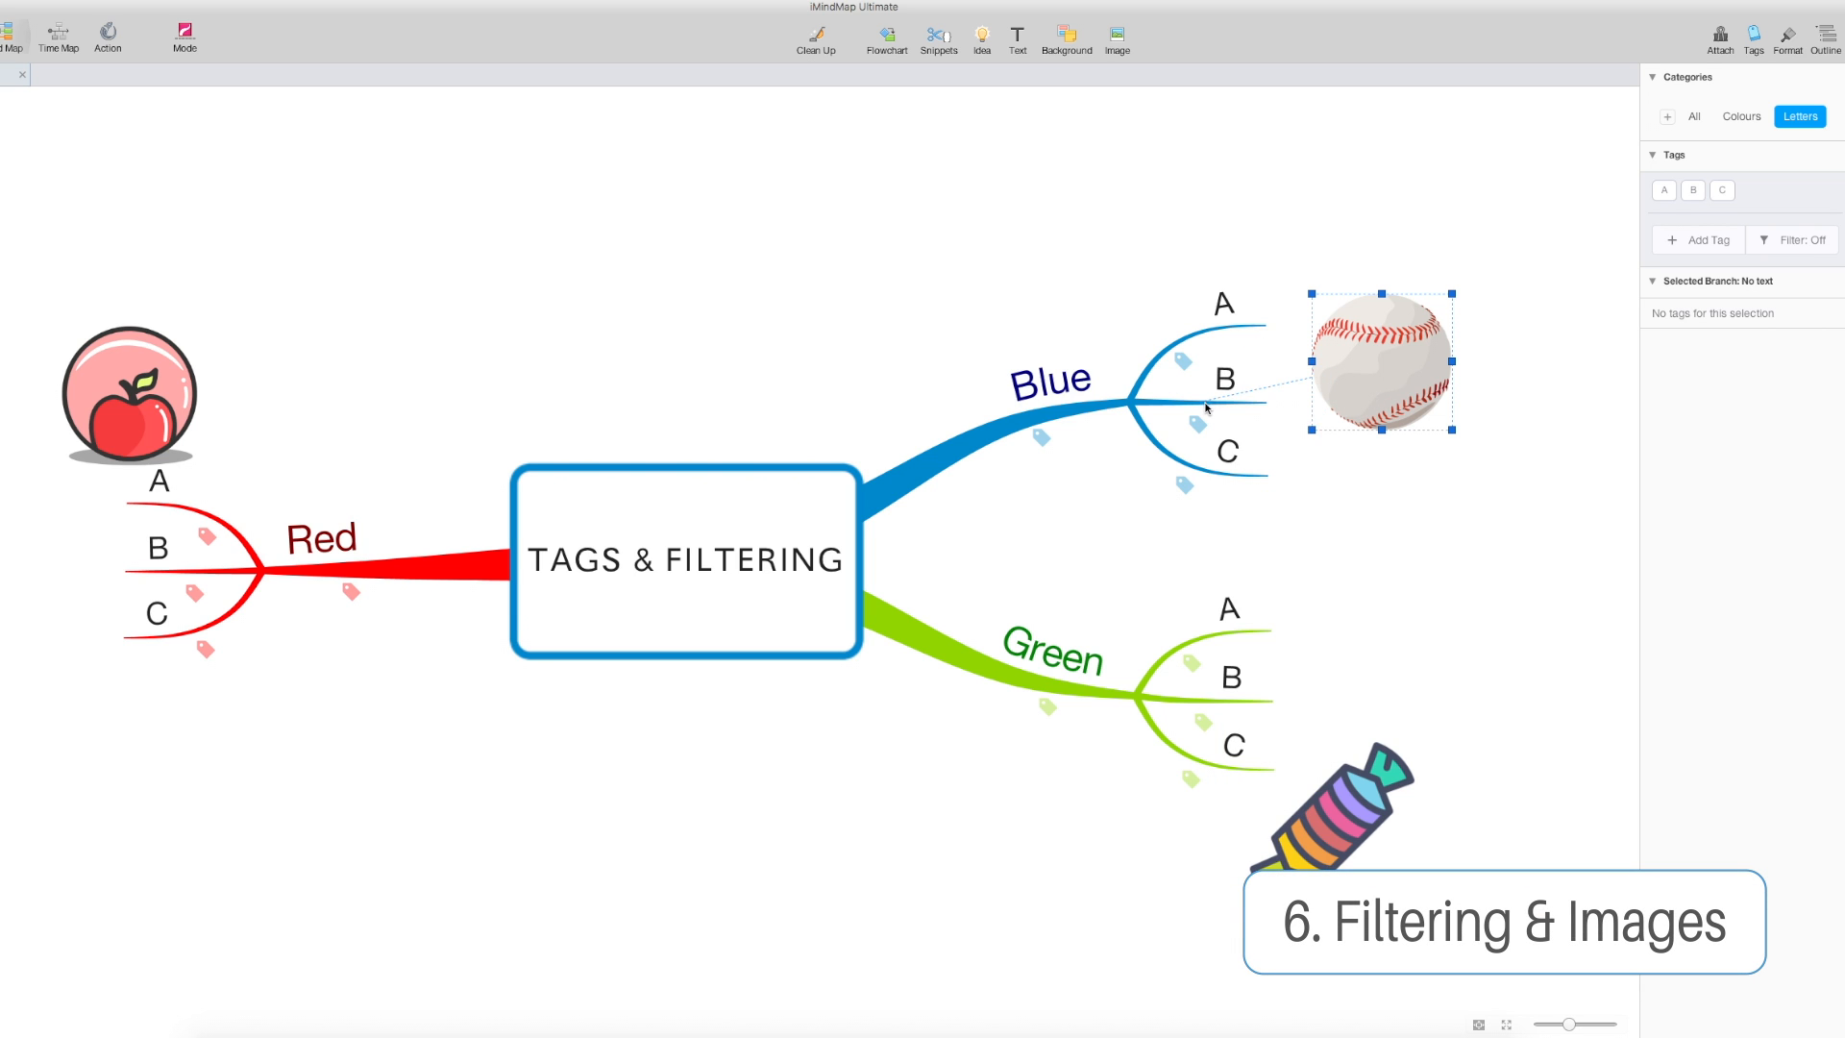
left_click(185, 453)
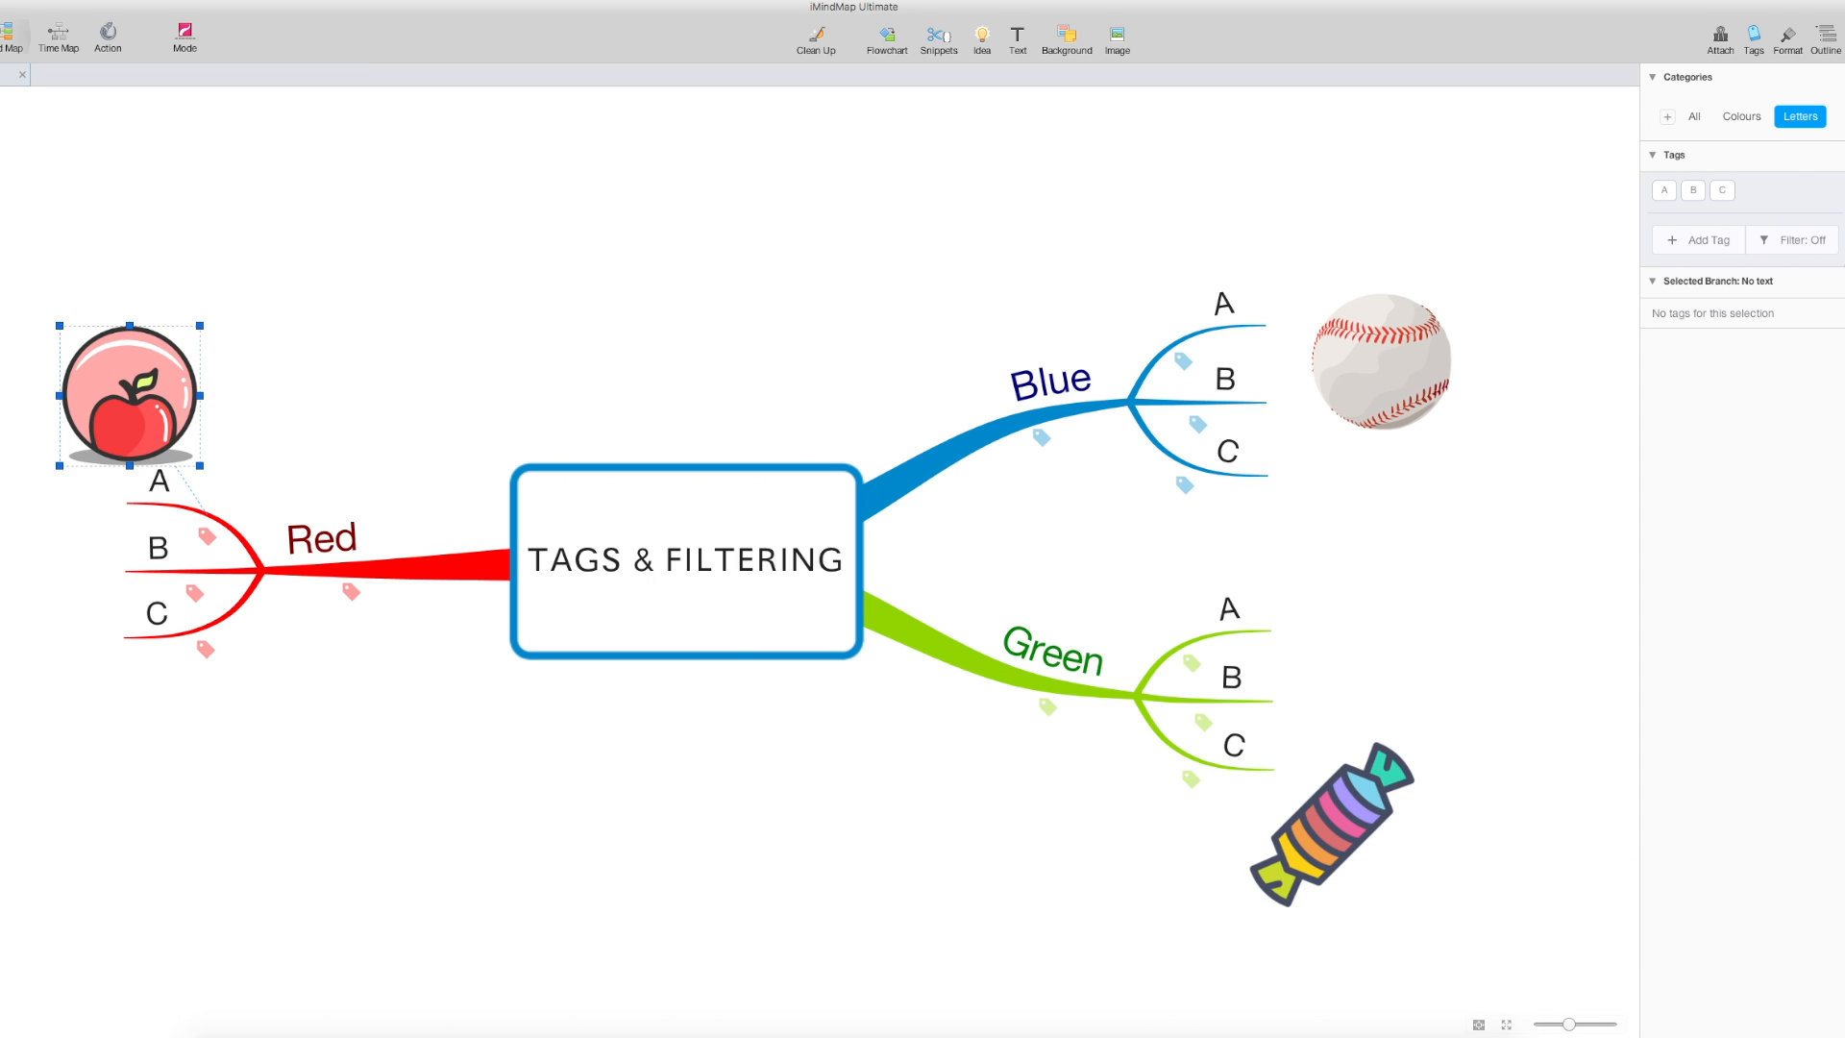
left_click(1811, 242)
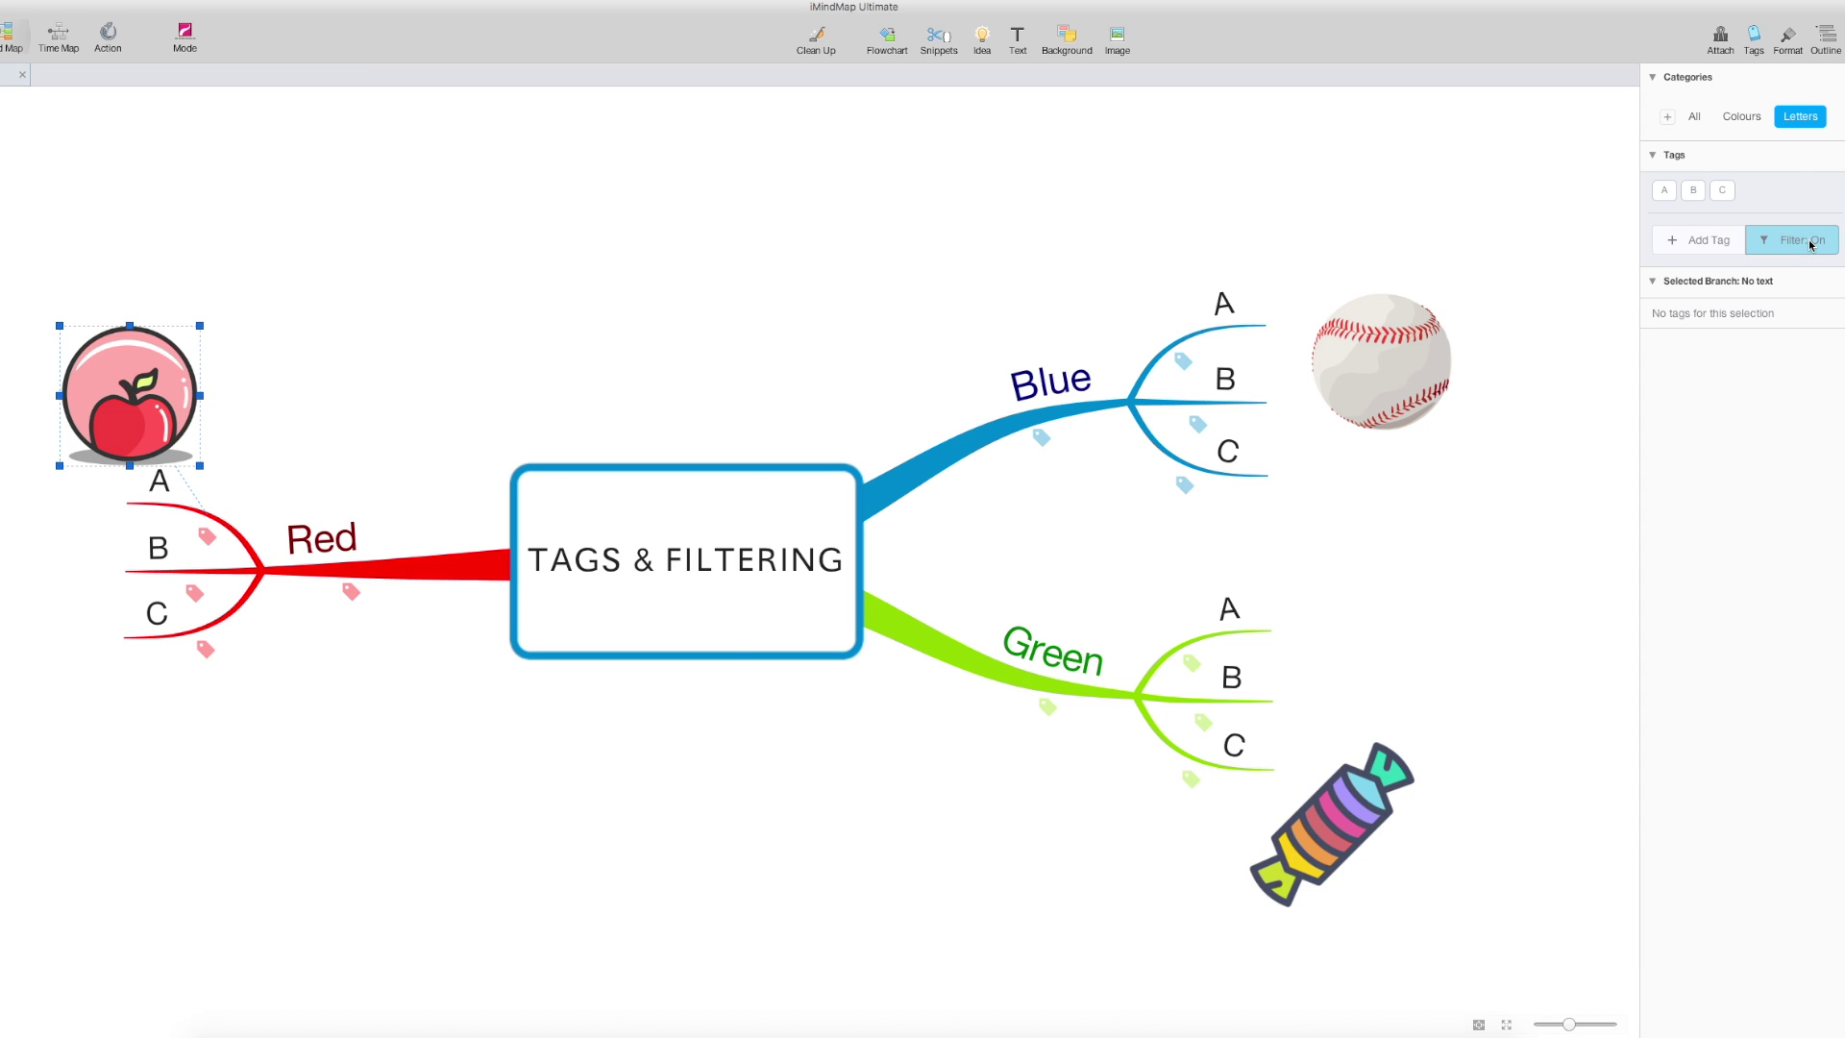
Filter by A, B and C in turn showing each letter's image, clear the filter and hide the Tags panel
left_click(1666, 191)
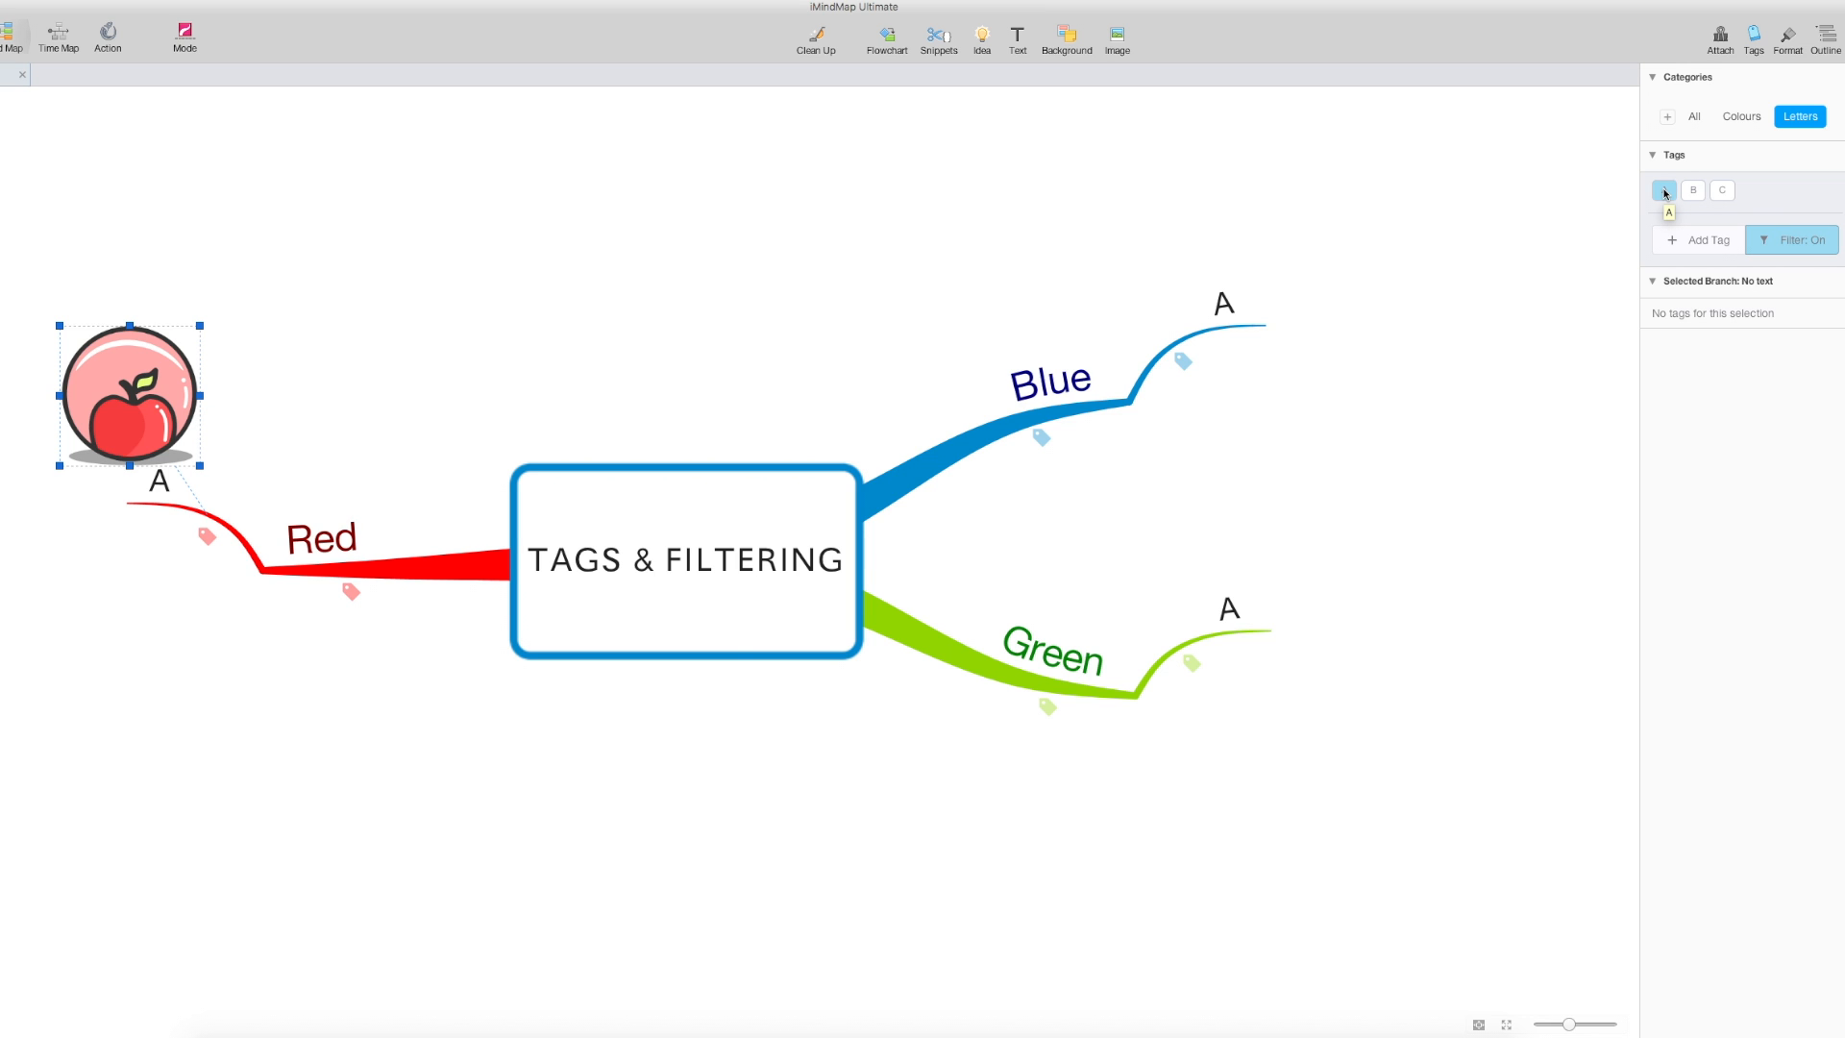
left_click(1666, 190)
left_click(1696, 192)
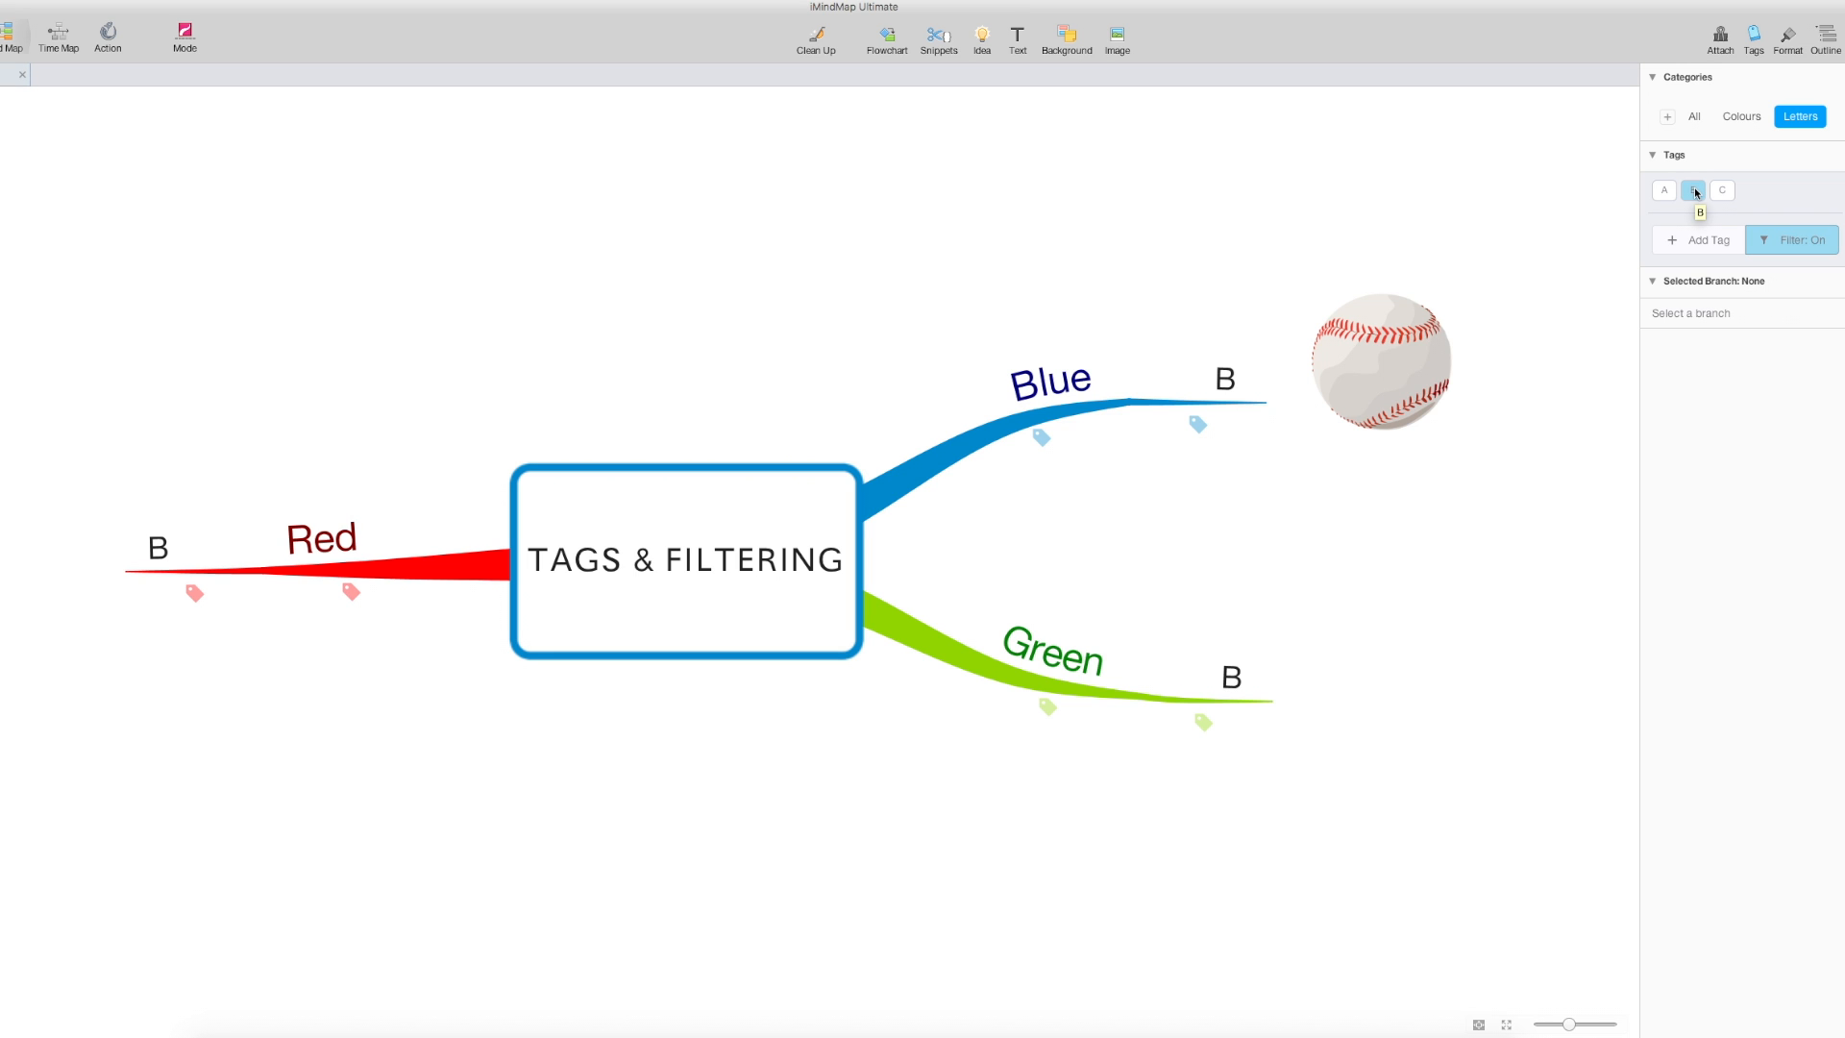
left_click(1695, 191)
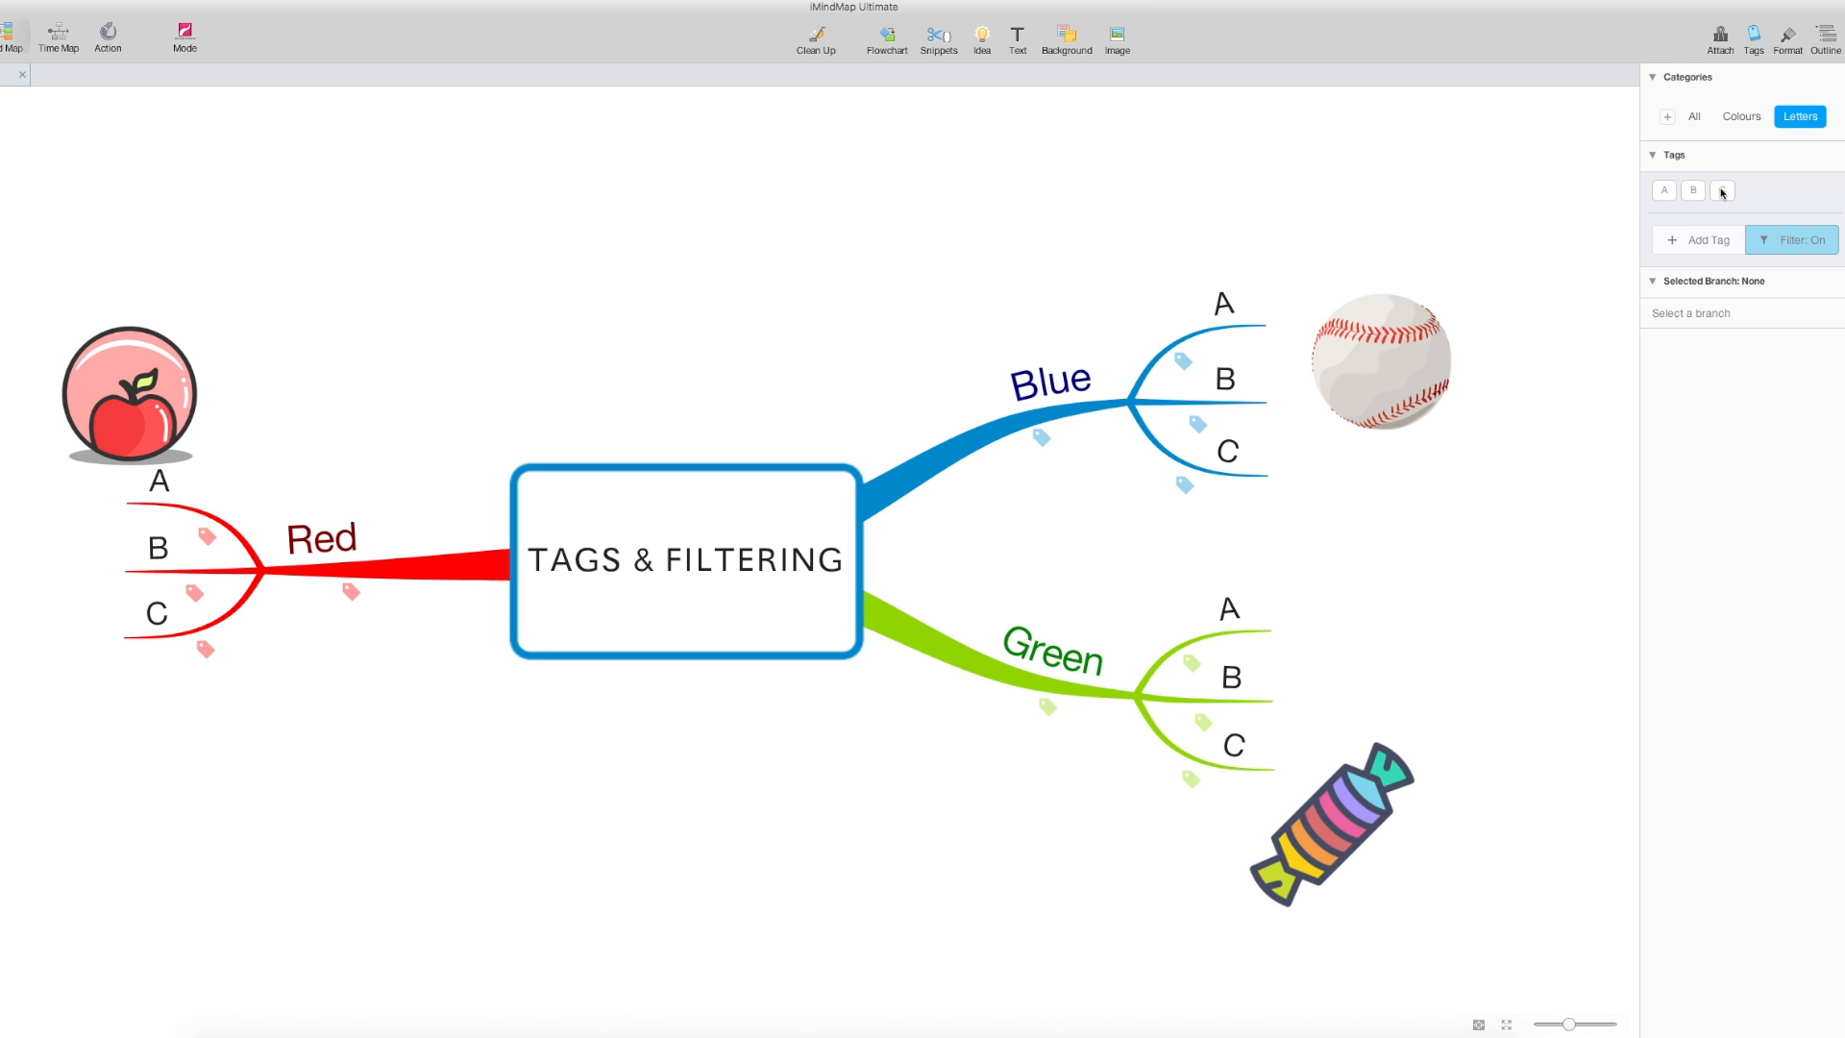
left_click(1724, 191)
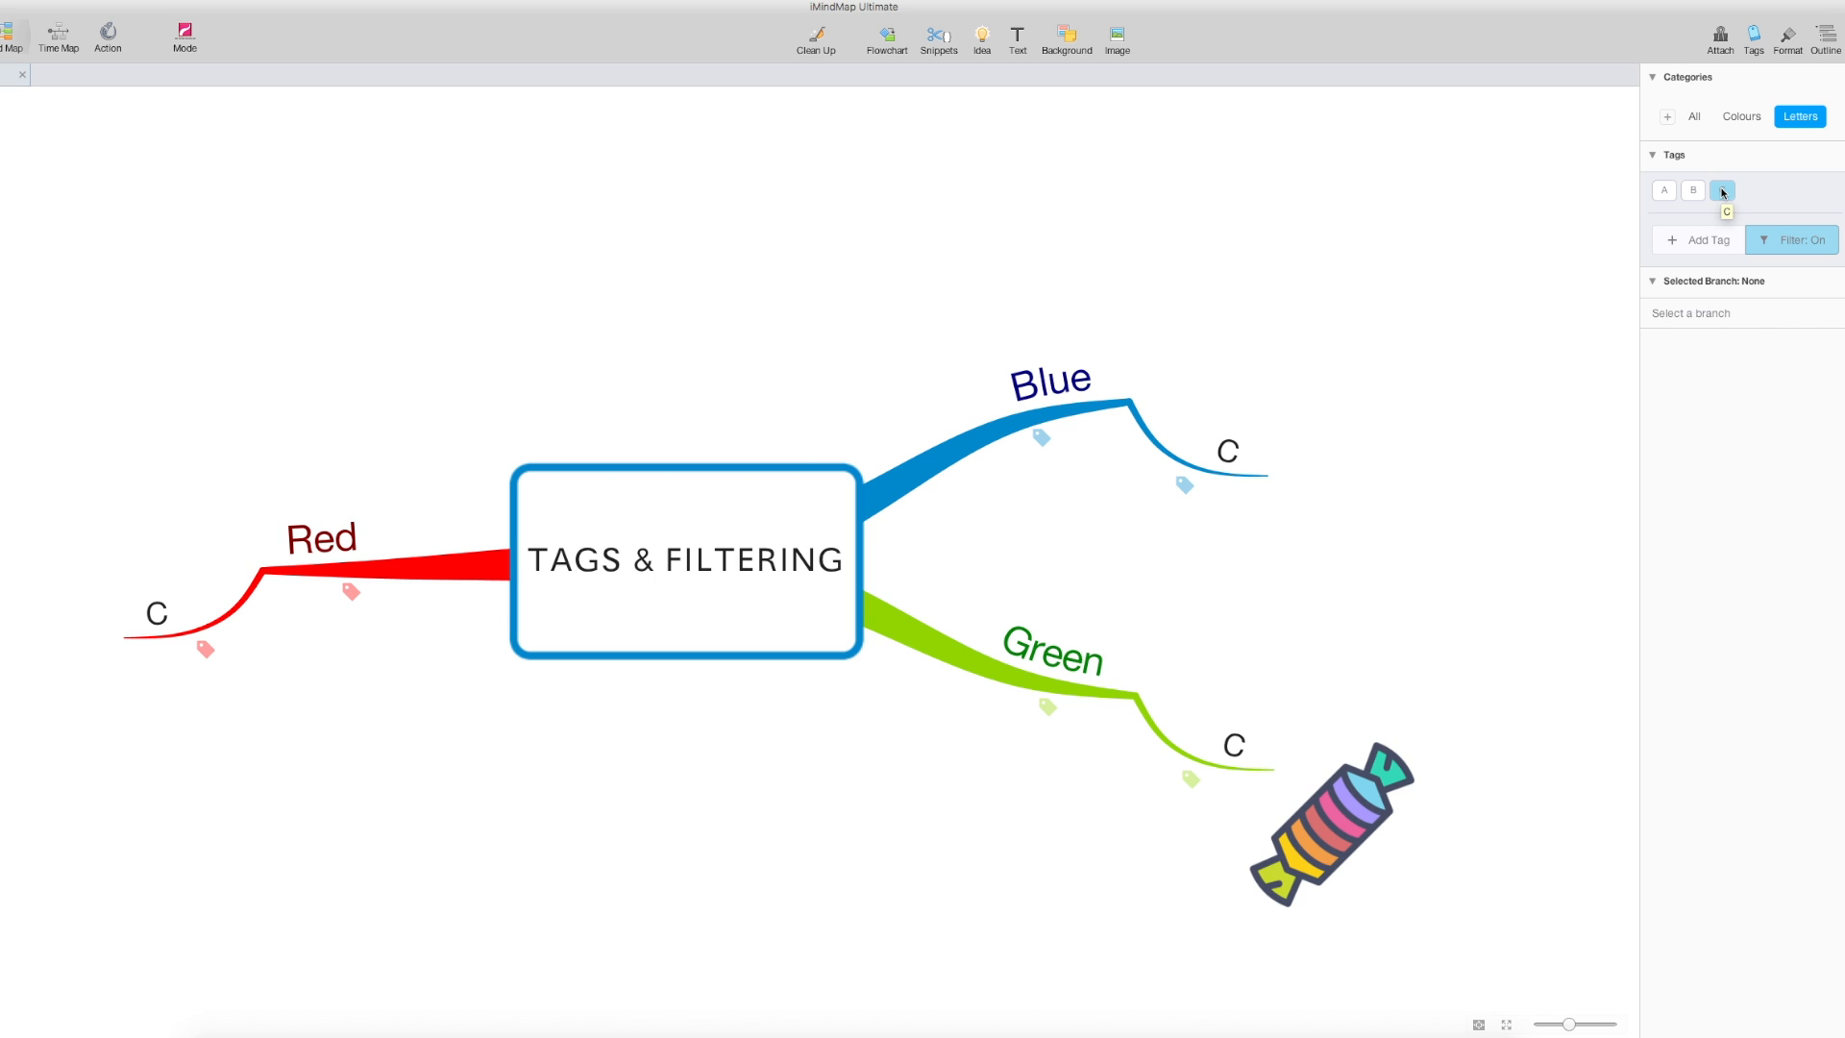
left_click(1724, 191)
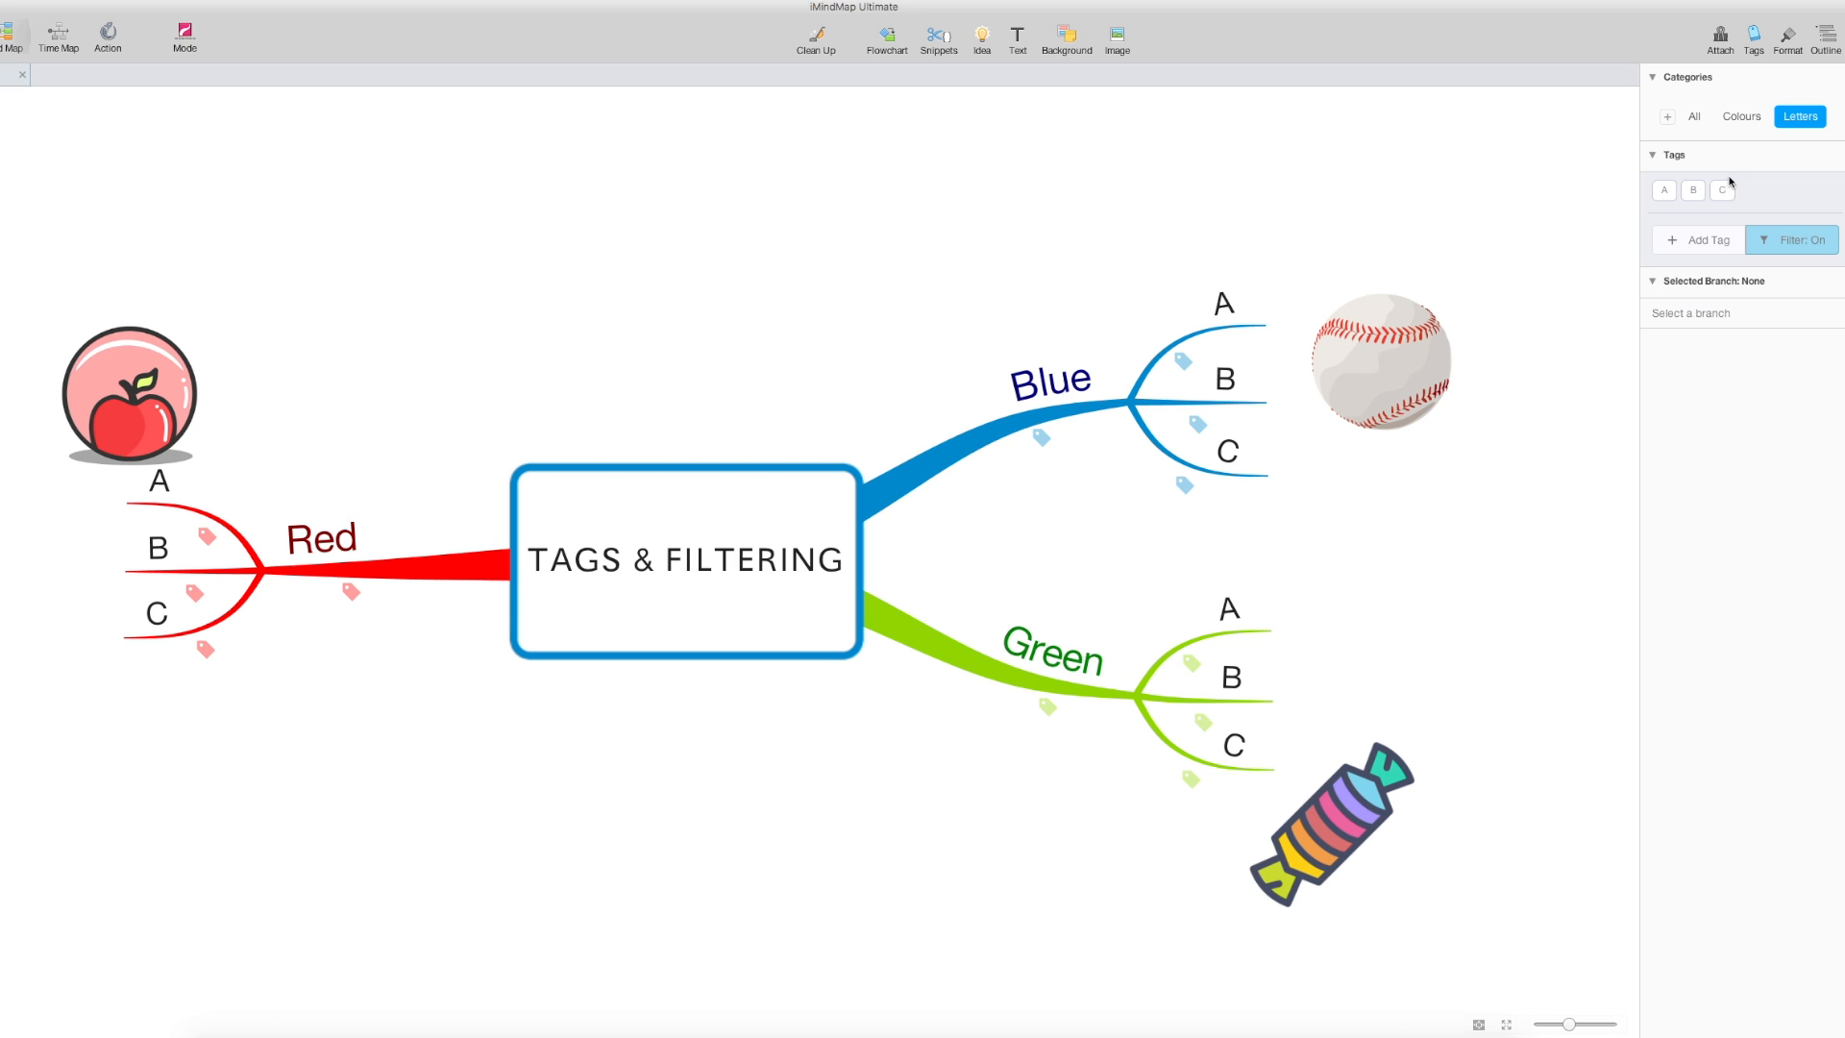
left_click(1754, 40)
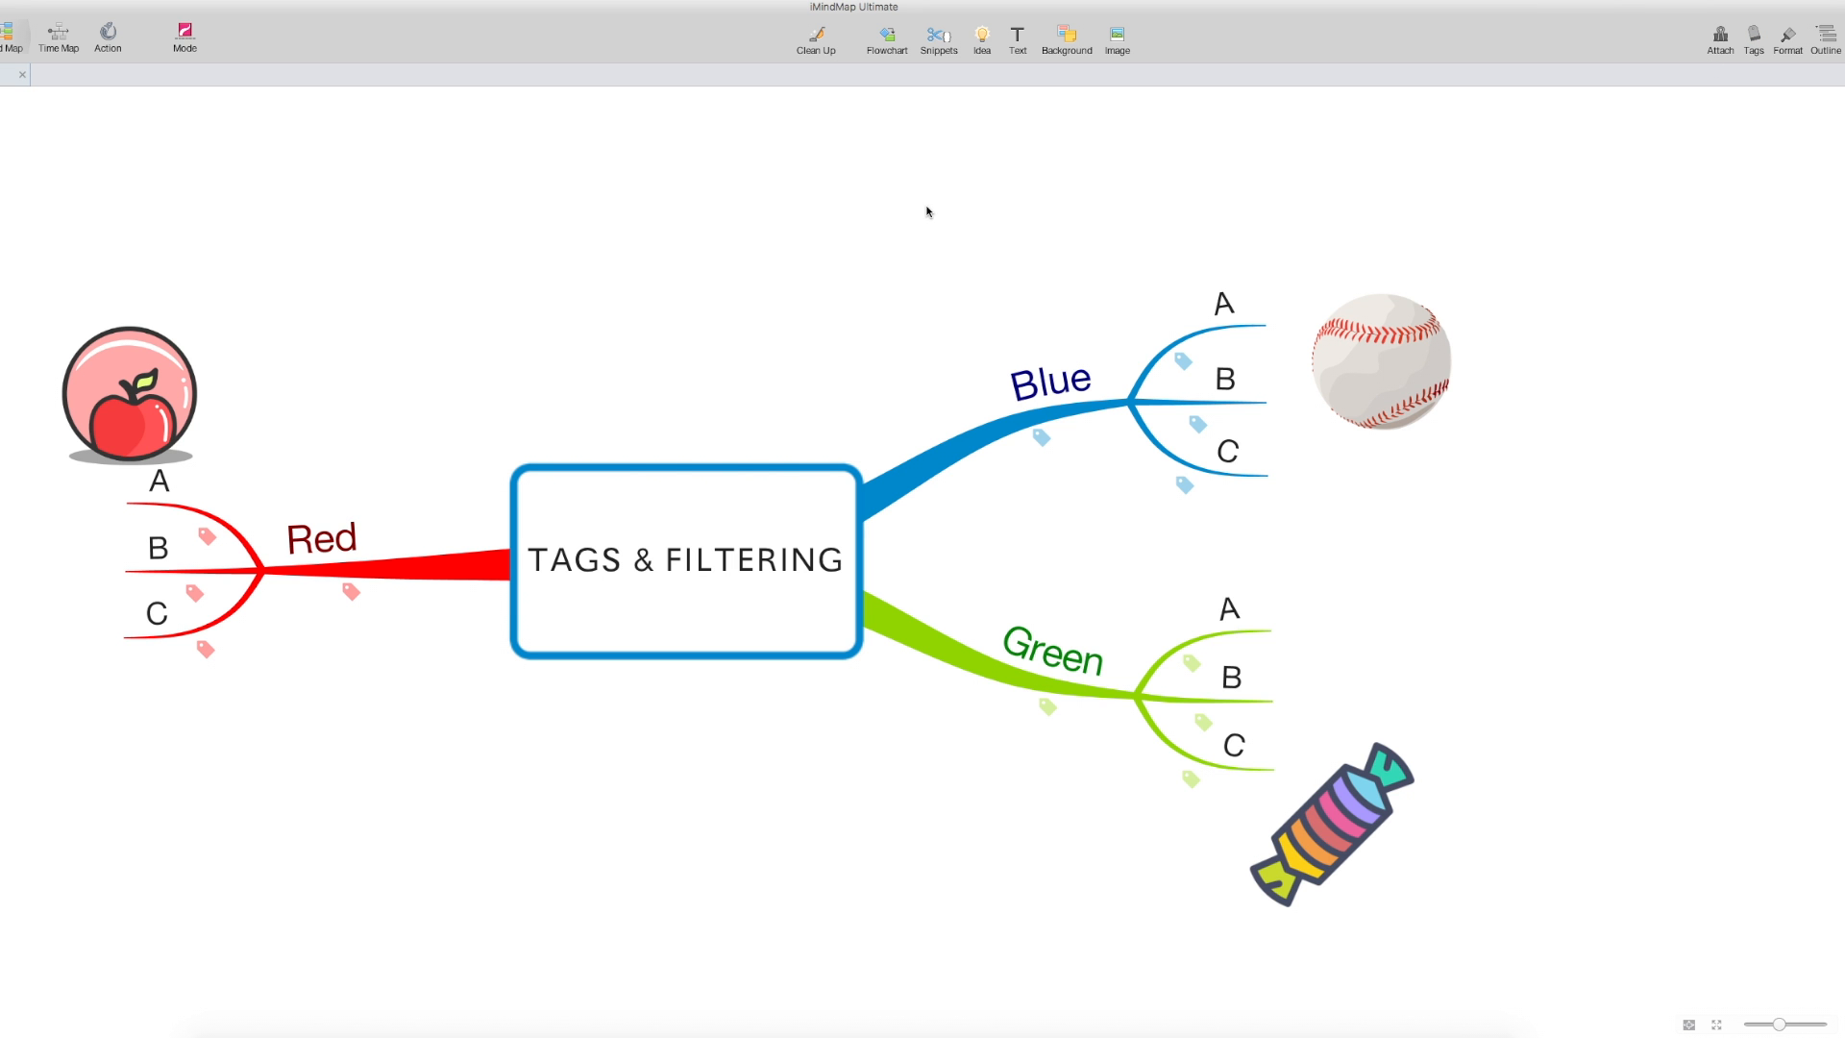